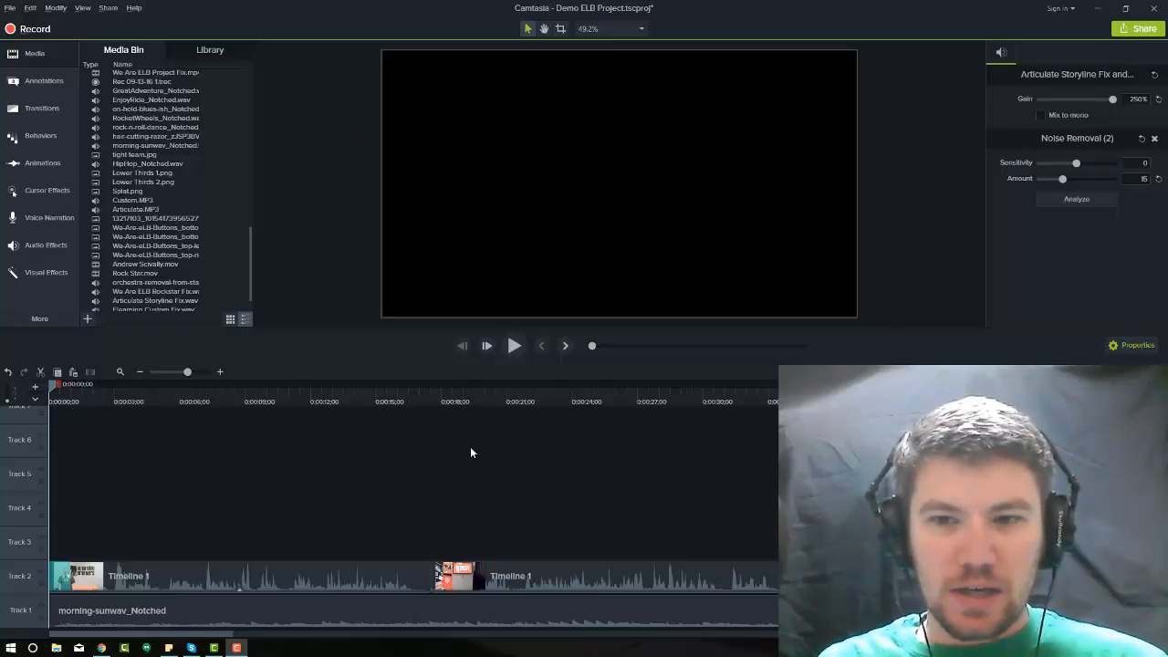
# Play the video project from the beginning of the timeline
pyautogui.click(73, 403)
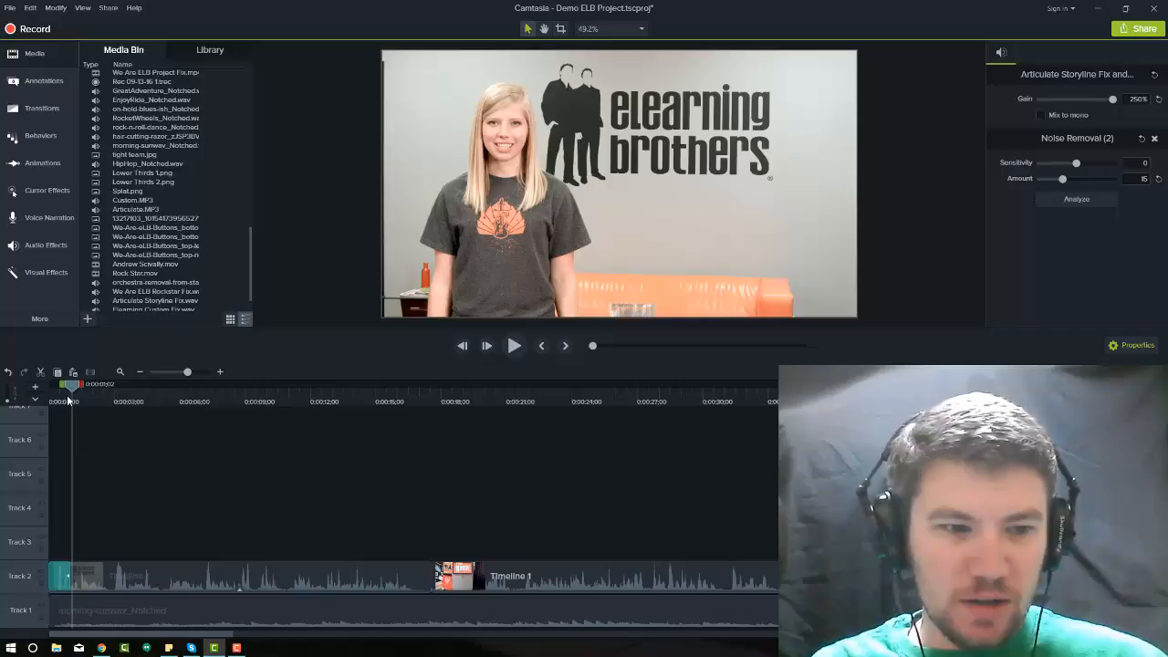
pyautogui.click(42, 387)
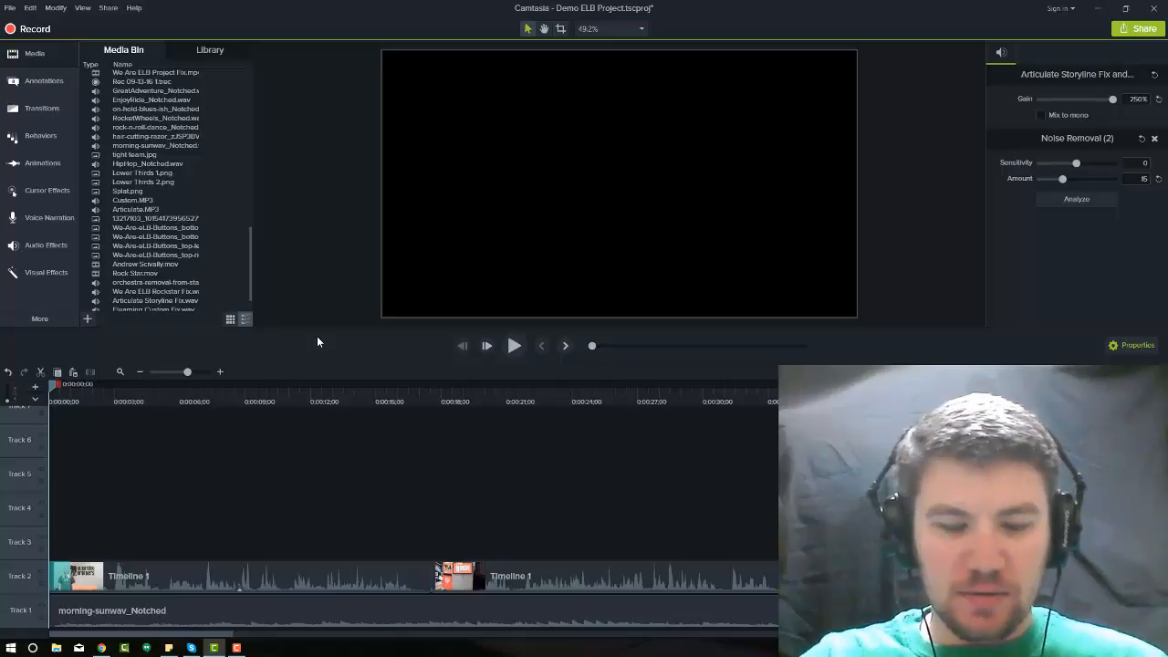
pyautogui.press('space')
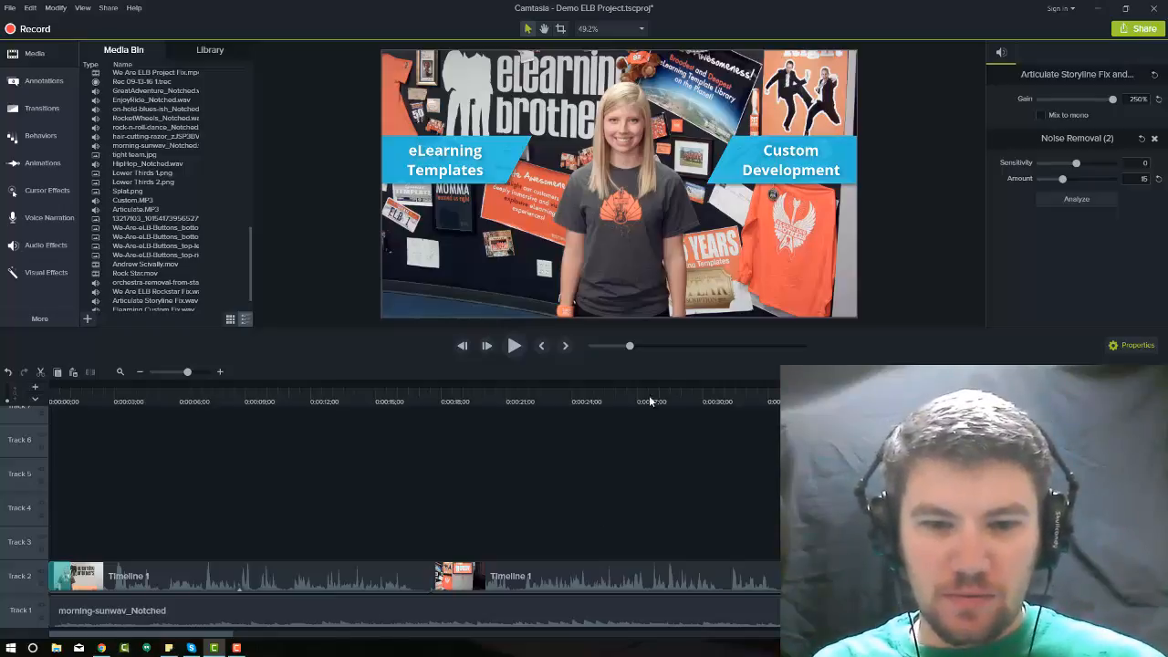
# Play back the narration from about 25 to 27 seconds
pyautogui.click(612, 399)
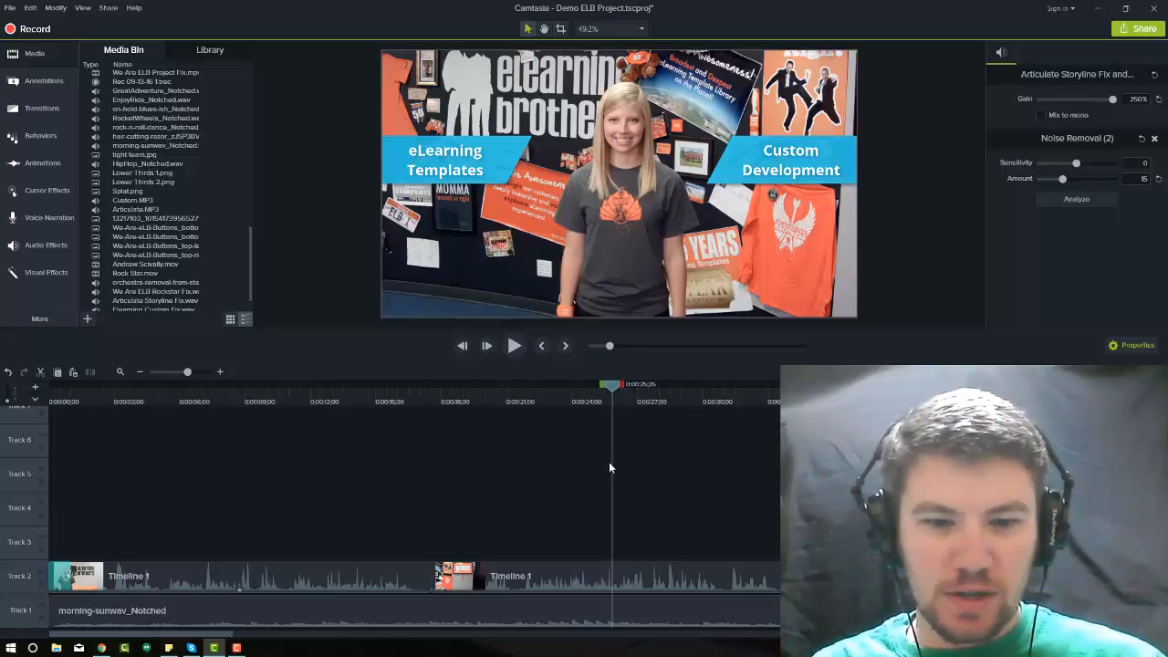
pyautogui.press('space')
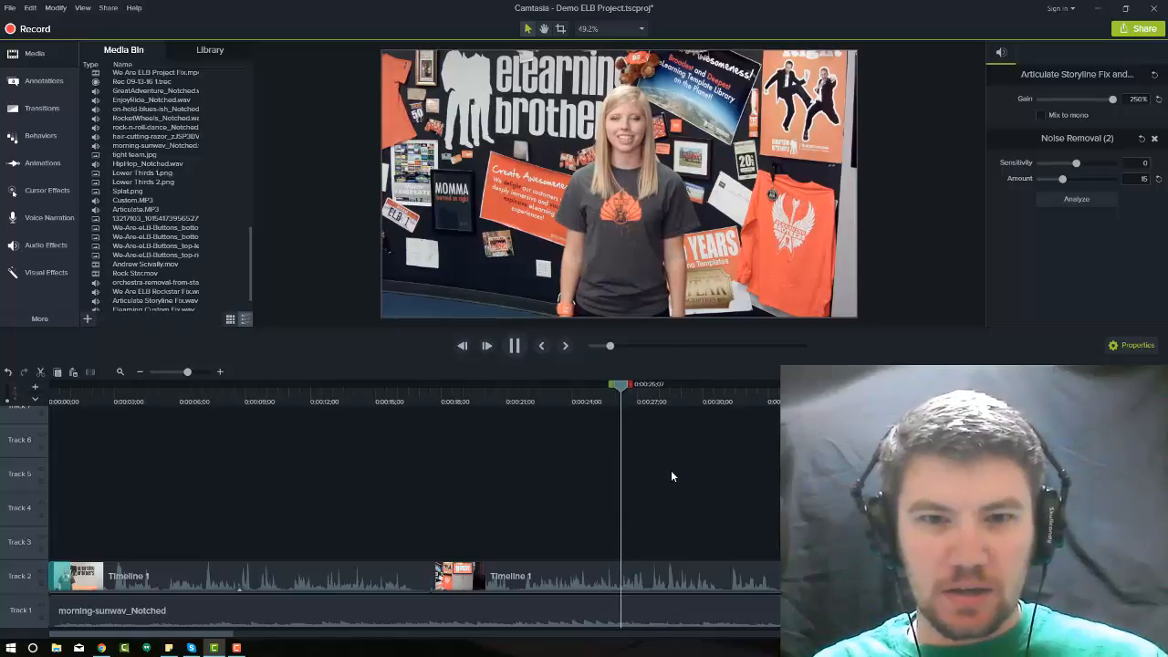
pyautogui.press('space')
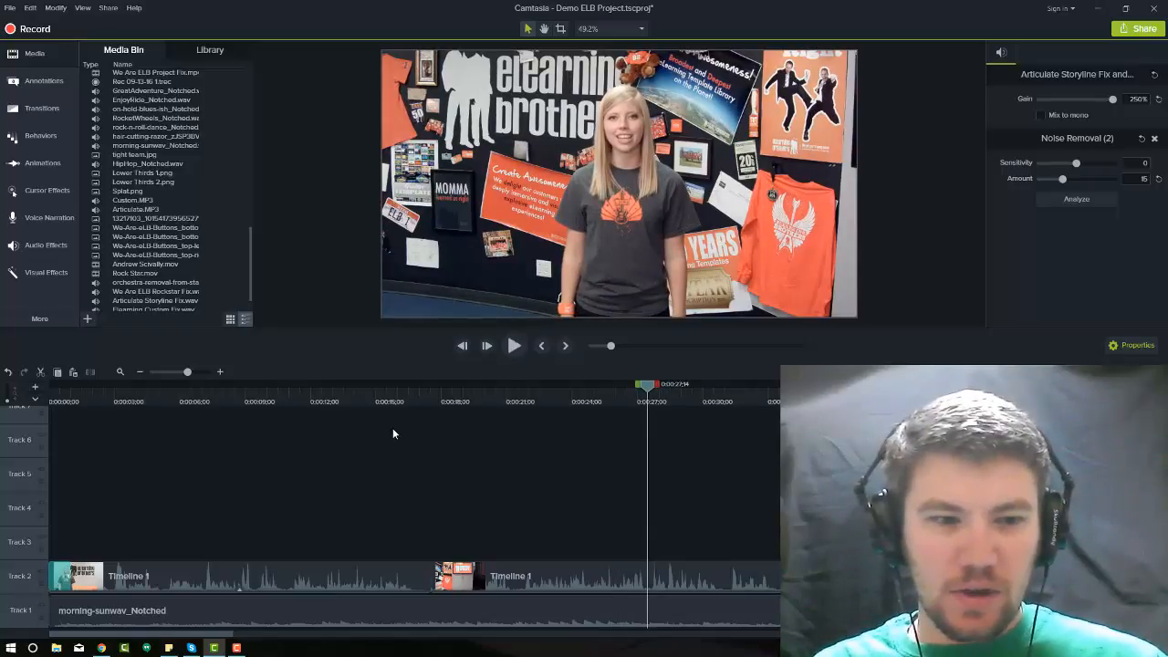
# Enlarge Track 2 and magnify the timeline around 27 seconds to show the narration waveform in detail
pyautogui.click(218, 373)
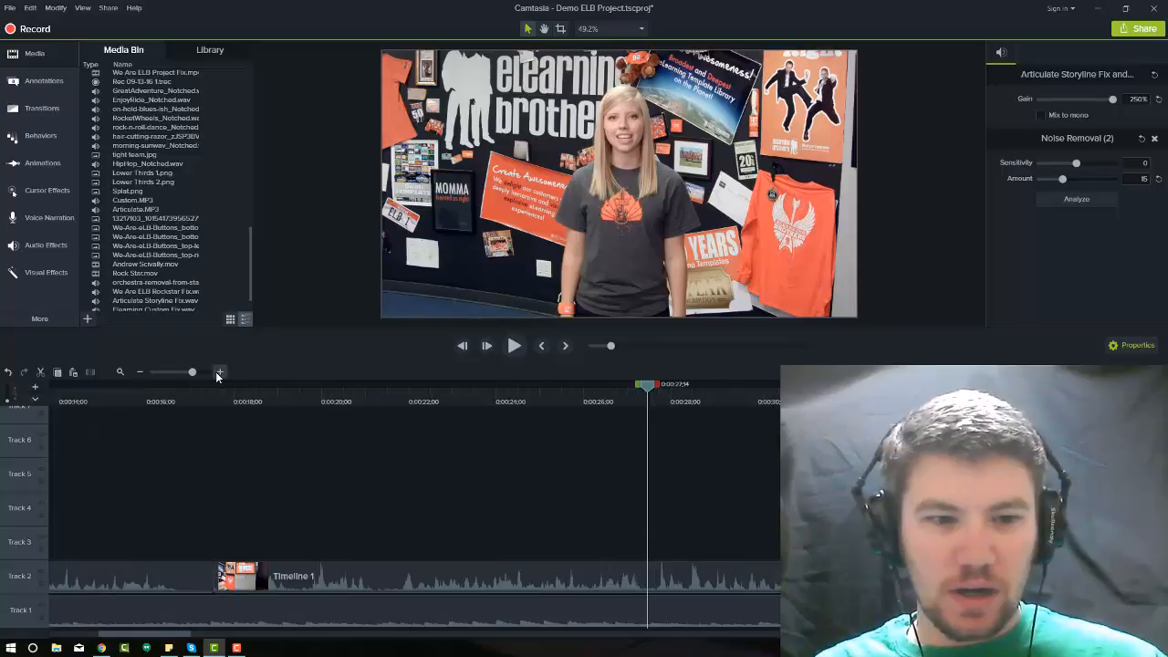
pyautogui.click(218, 373)
pyautogui.moveTo(28, 561); pyautogui.dragTo(28, 497)
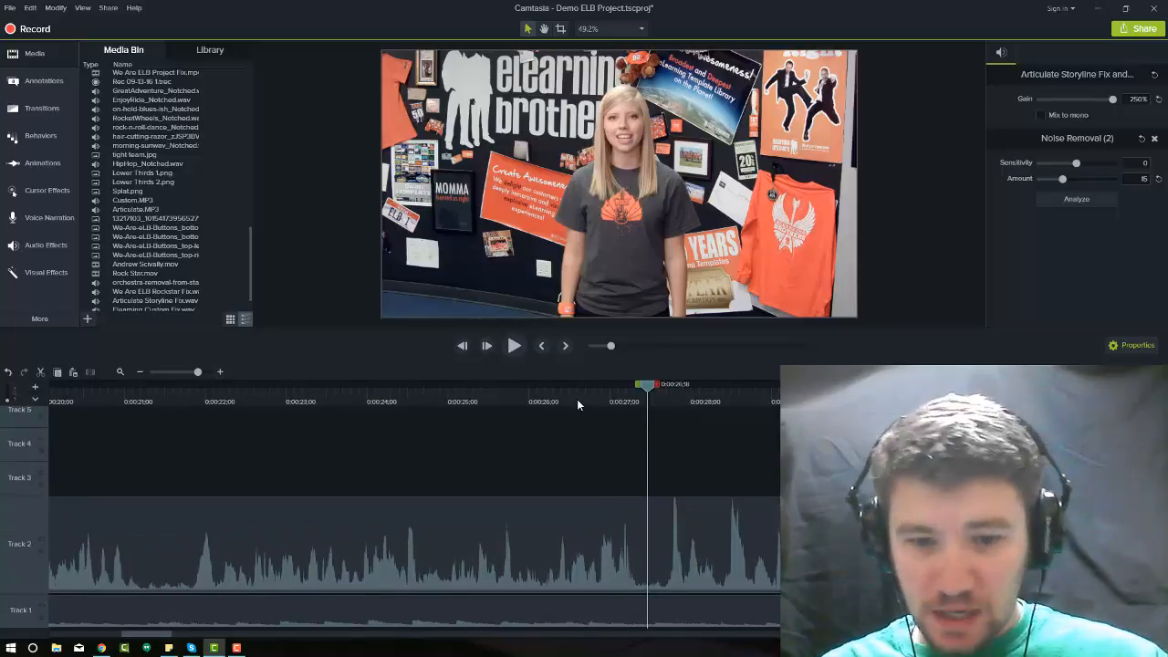
pyautogui.click(577, 404)
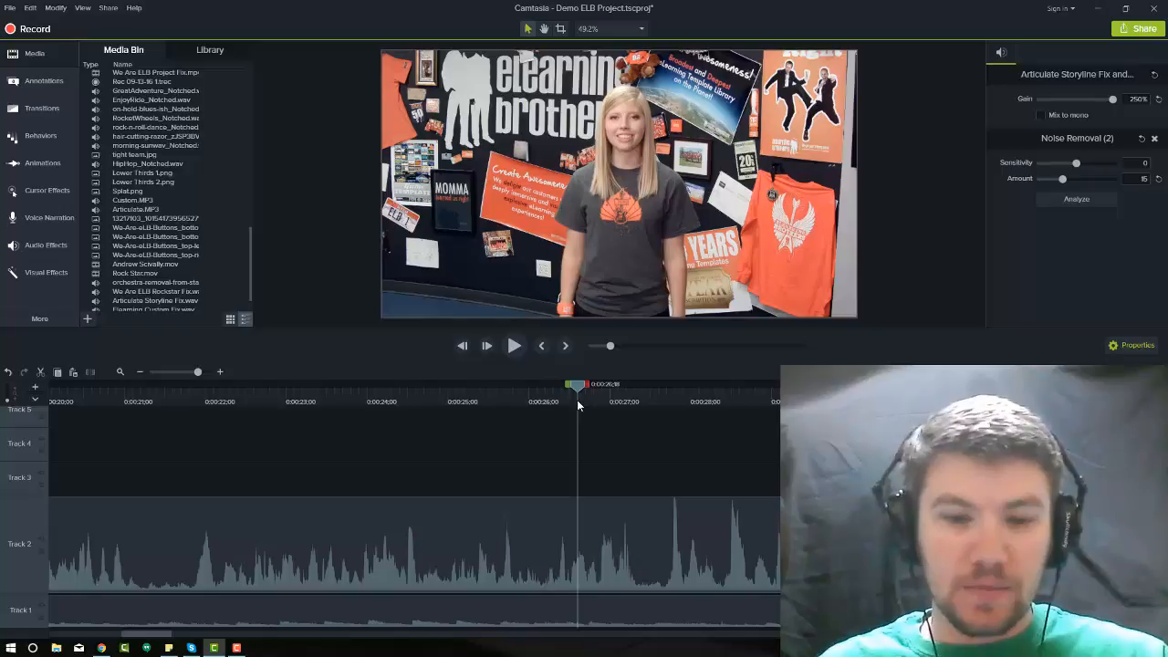
# Select the second Timeline 1 clip on Track 2 and play its narration from 24;28
pyautogui.click(393, 560)
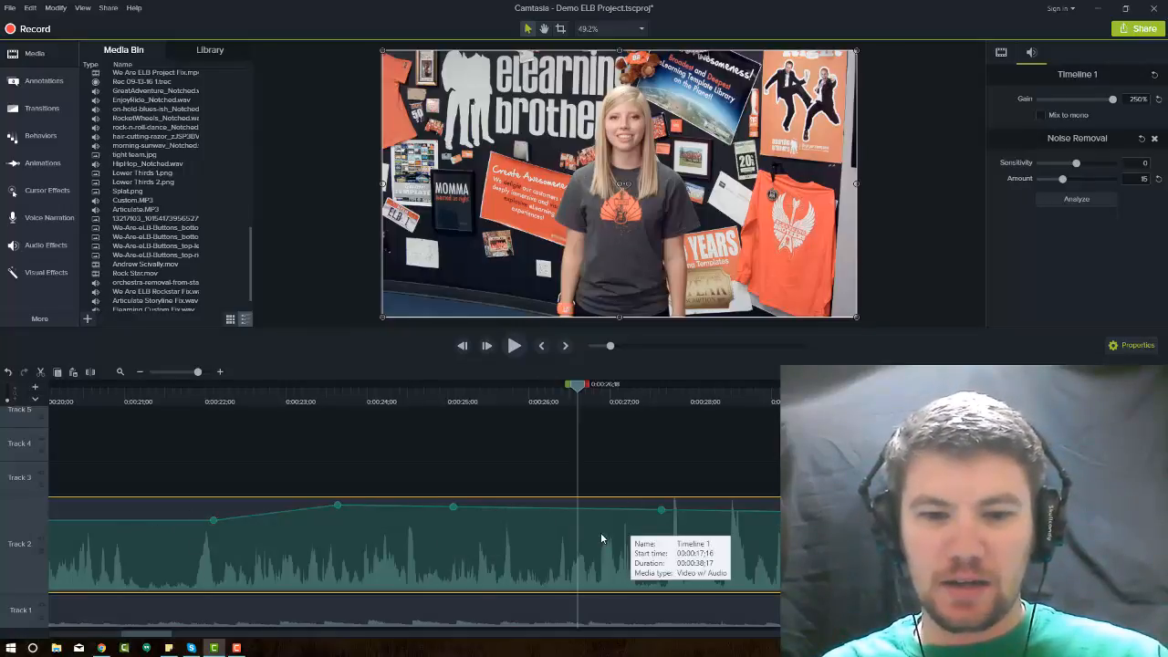
pyautogui.click(444, 397)
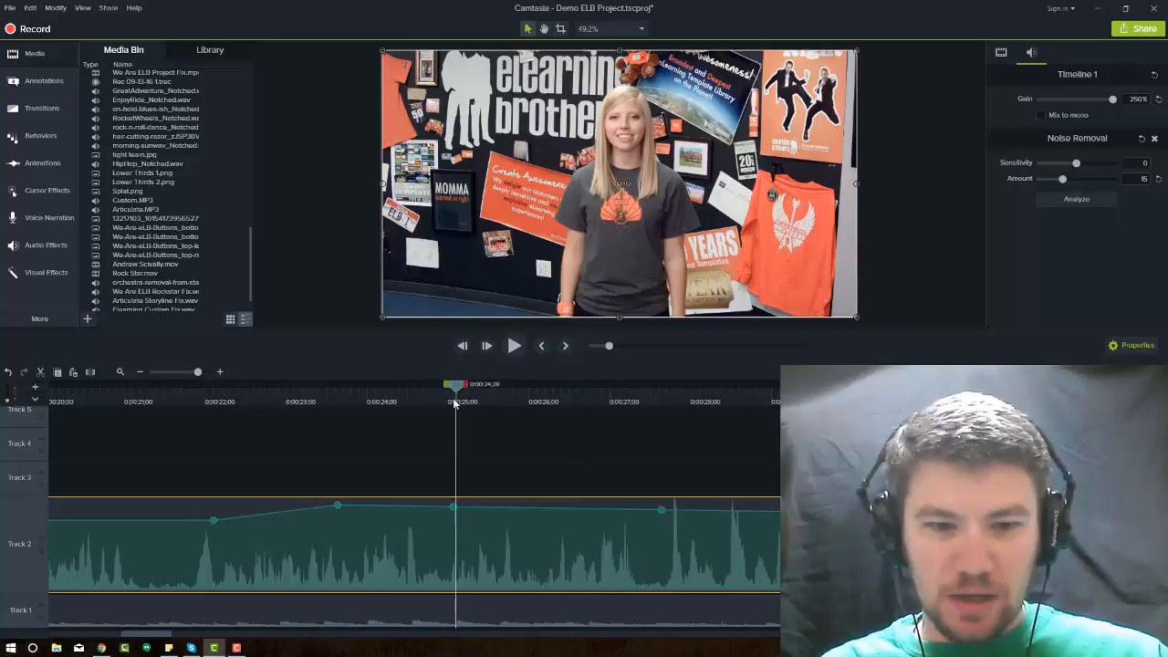
pyautogui.press('space')
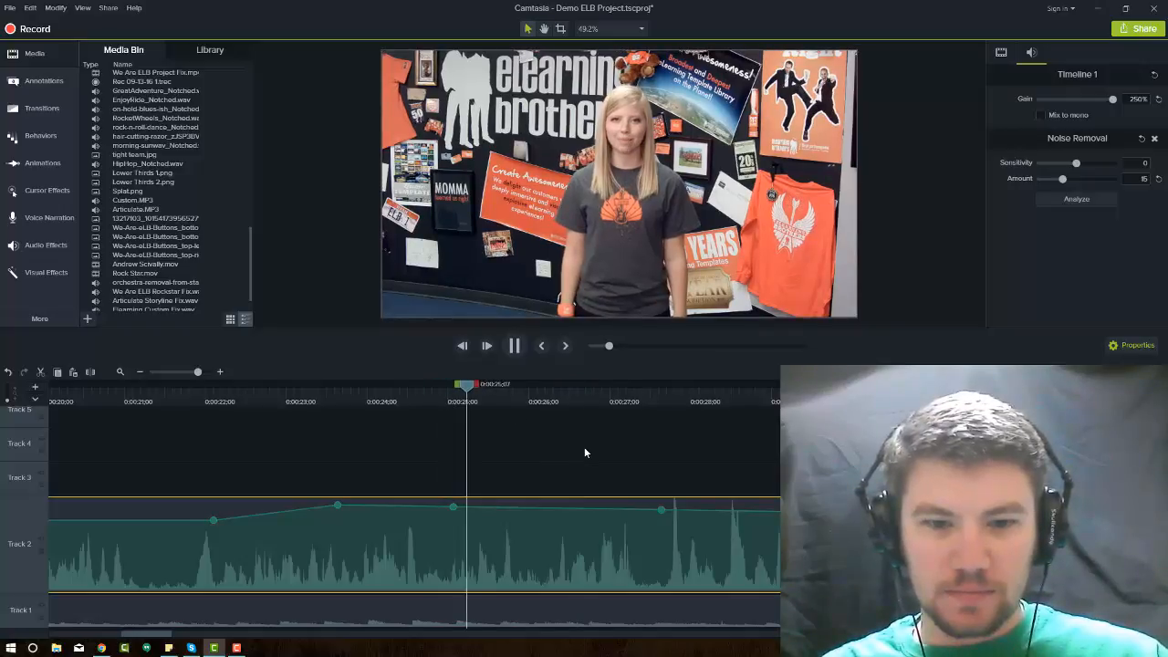
pyautogui.press('space')
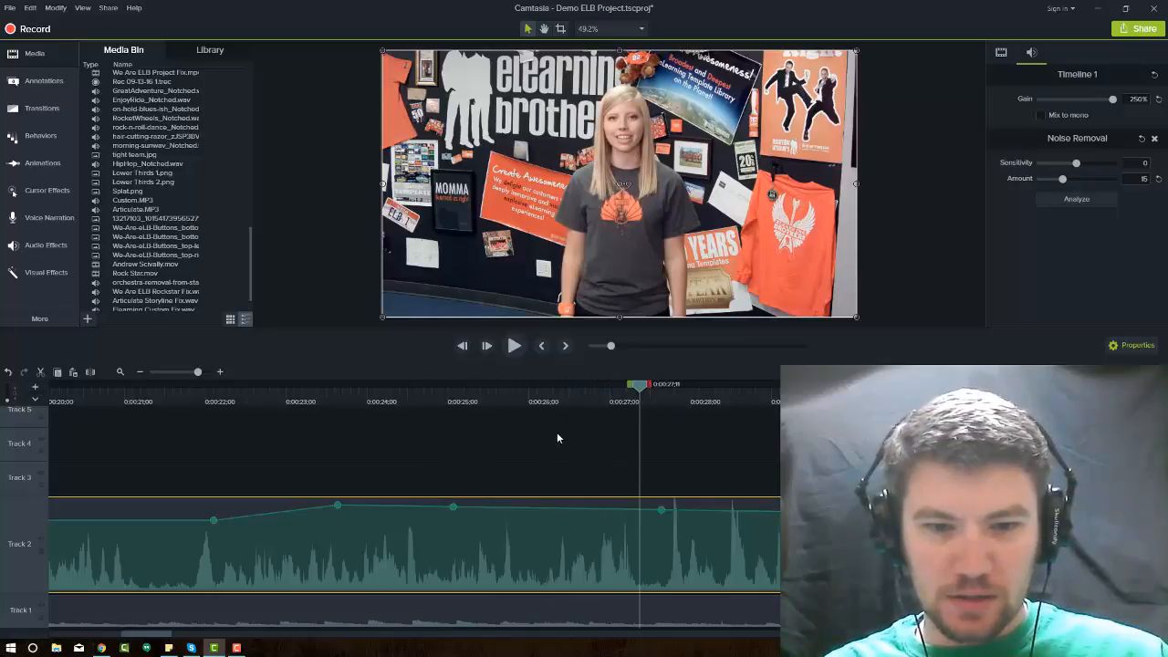
pyautogui.click(539, 401)
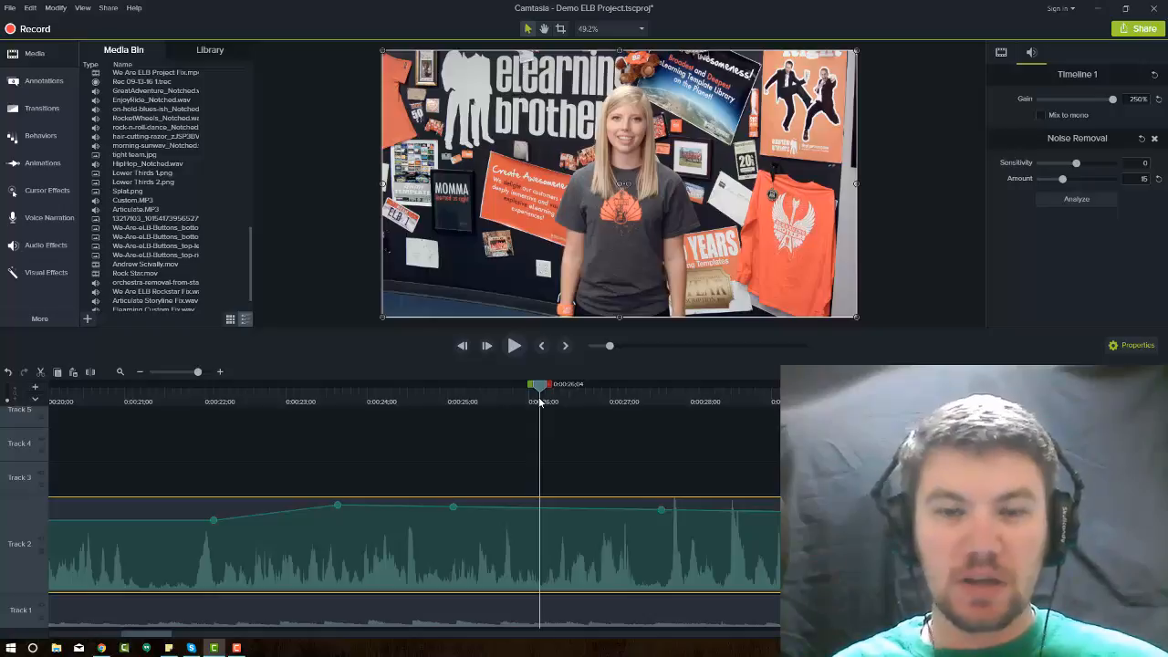
# Place the Articulate Storyline Fix audio clip on Track 3, starting at about 23.5 seconds above the narration
pyautogui.click(139, 372)
pyautogui.click(139, 372)
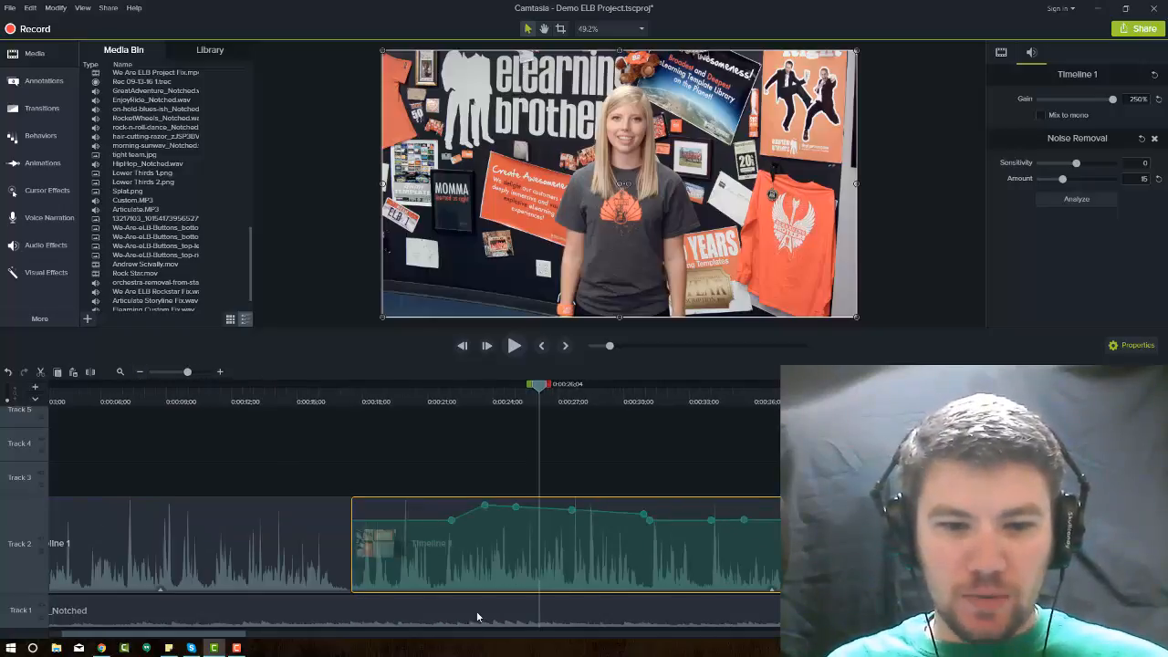
pyautogui.moveTo(240, 636); pyautogui.dragTo(308, 633)
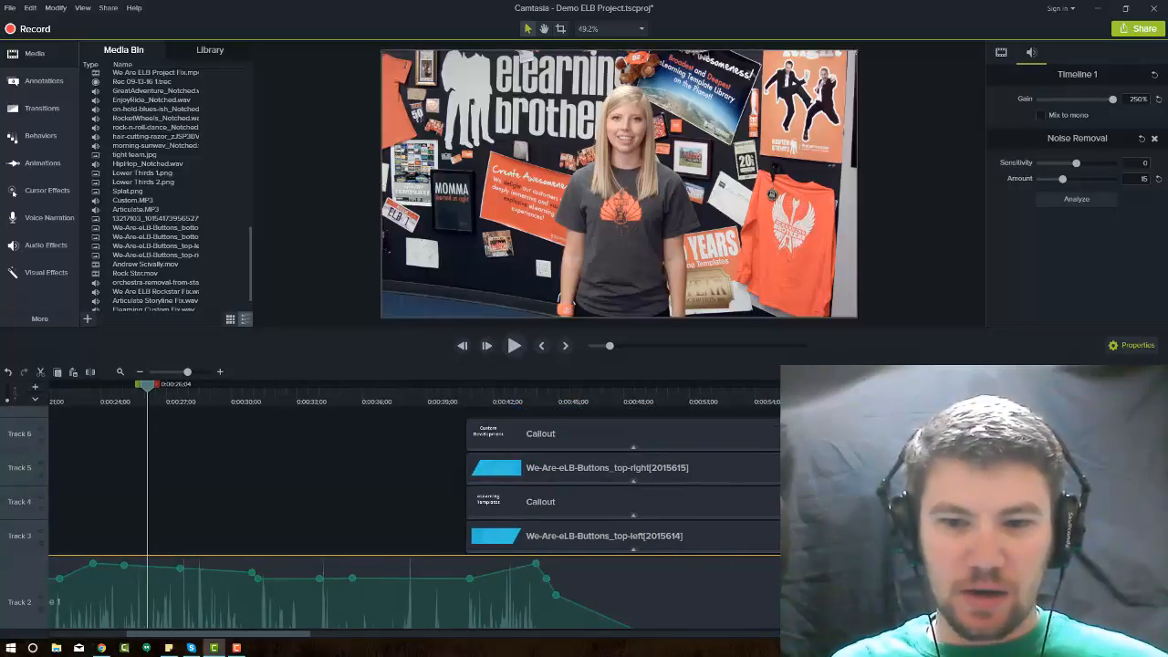
pyautogui.click(794, 584)
pyautogui.moveTo(309, 504); pyautogui.dragTo(125, 553)
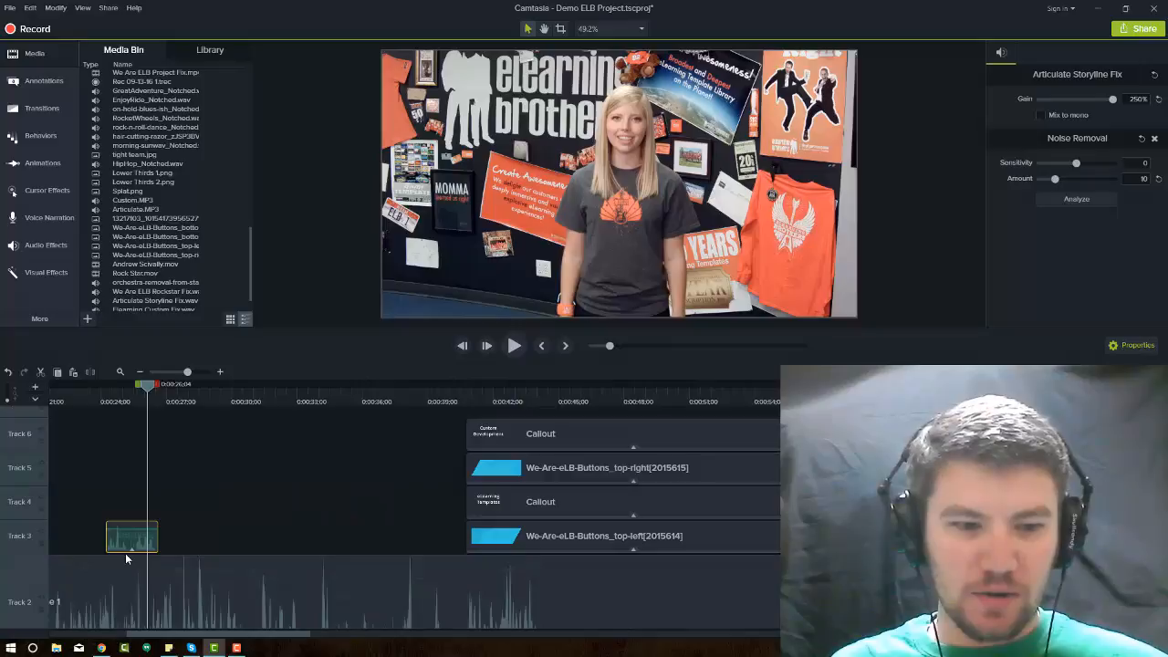
pyautogui.moveTo(263, 635); pyautogui.dragTo(182, 635)
pyautogui.scroll(-2, 617, 524)
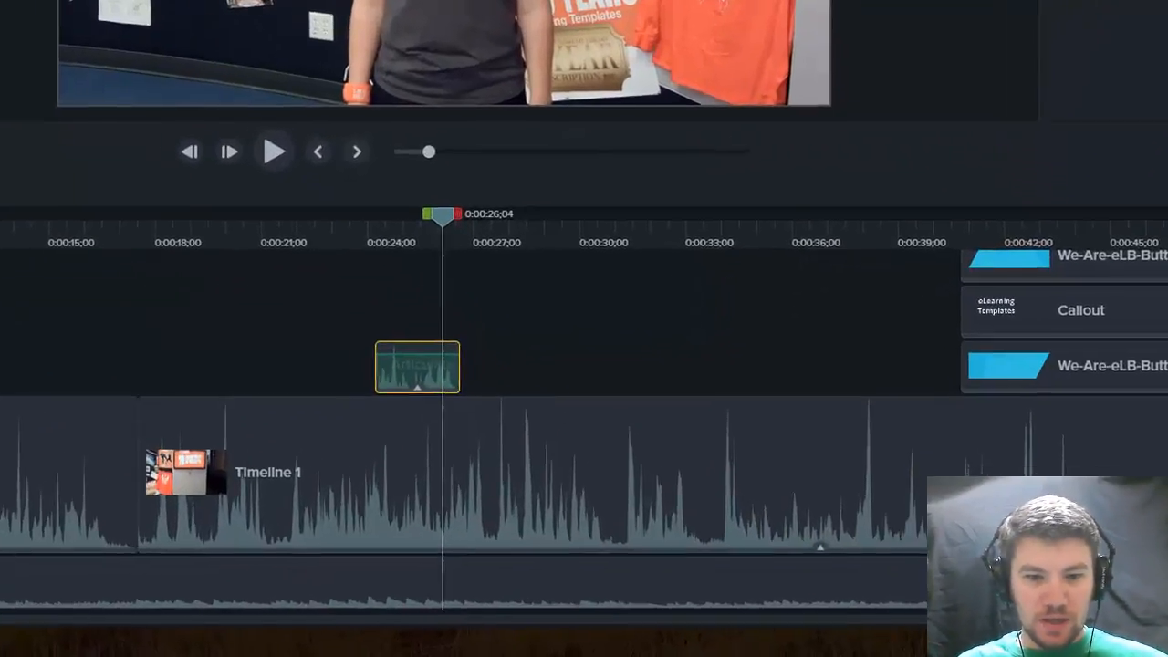
# Move the Articulate Storyline Fix clip along Track 3 to about 27 seconds, clear of the passage it should cover
pyautogui.click(220, 371)
pyautogui.click(220, 371)
pyautogui.hotkey('ctrl', '+')
pyautogui.moveTo(190, 364); pyautogui.dragTo(899, 365)
# Play the original narration from 24;14, and again from about 25;13, to locate the words that need replacing
pyautogui.click(22, 217)
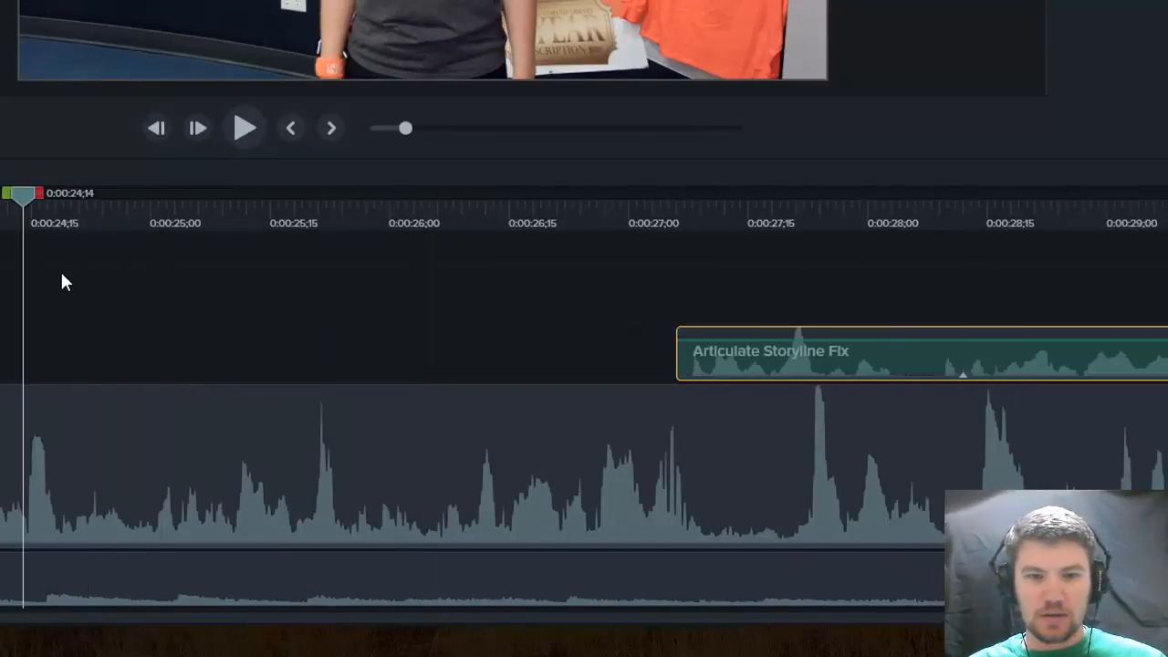
pyautogui.press('space')
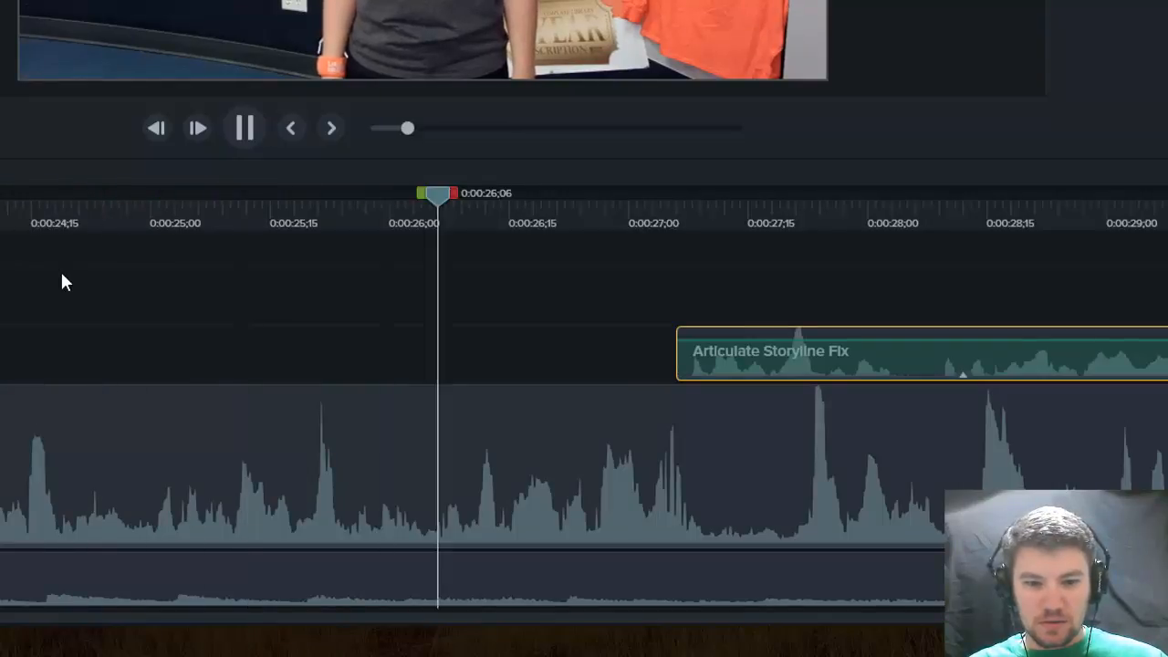
pyautogui.press('space')
pyautogui.click(256, 213)
pyautogui.press('space')
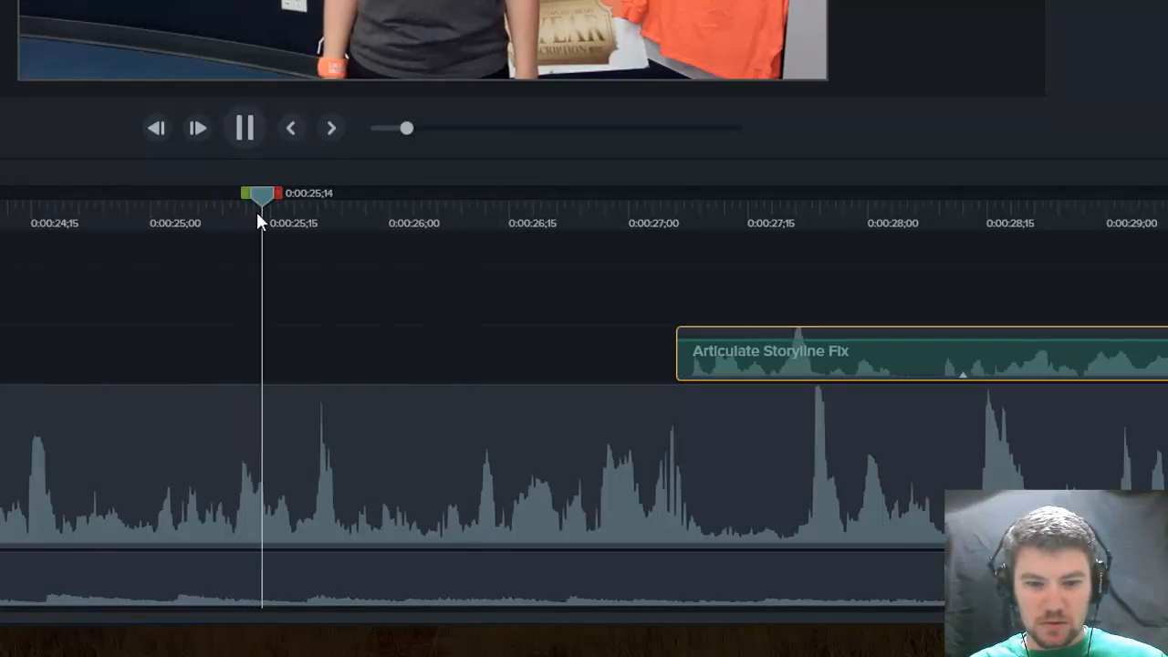
pyautogui.press('space')
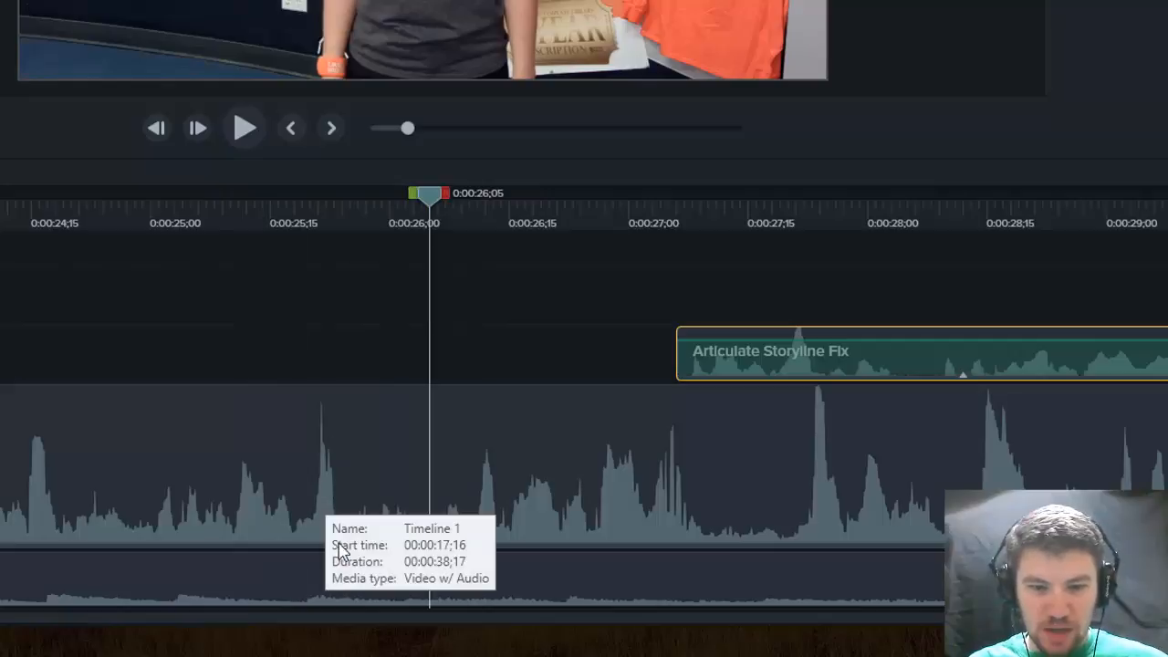
# Shift the Articulate Storyline Fix clip slightly earlier to about 26;28 and play the timeline from 27;12
pyautogui.moveTo(845, 359); pyautogui.dragTo(751, 344)
pyautogui.click(722, 214)
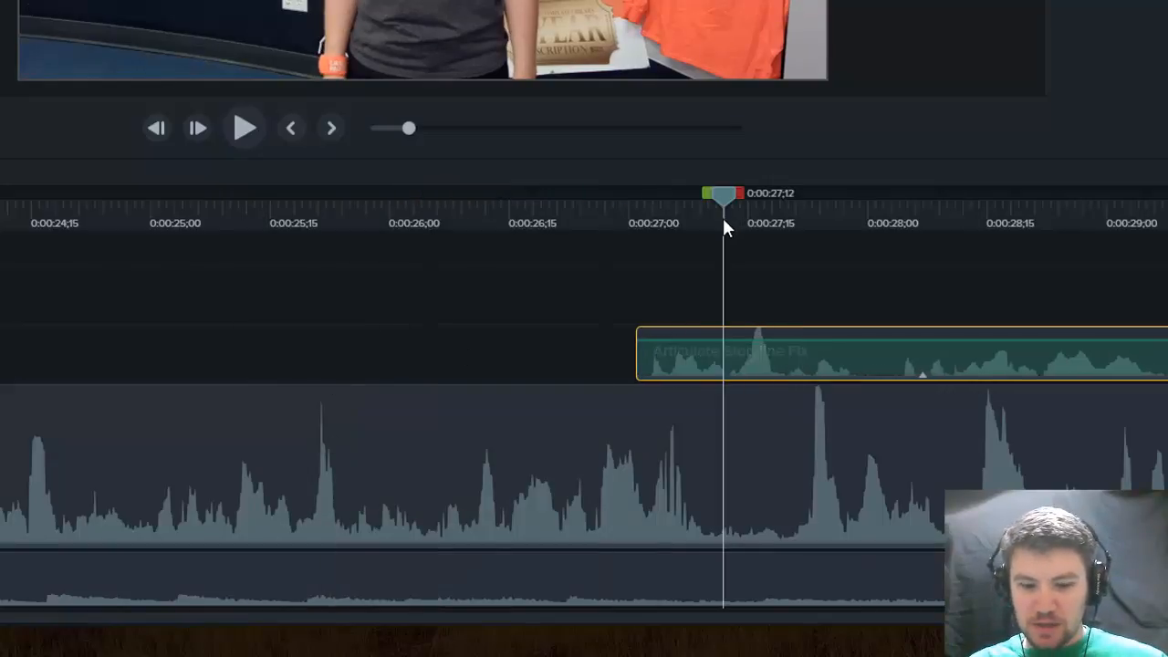
pyautogui.press('space')
pyautogui.press('space')
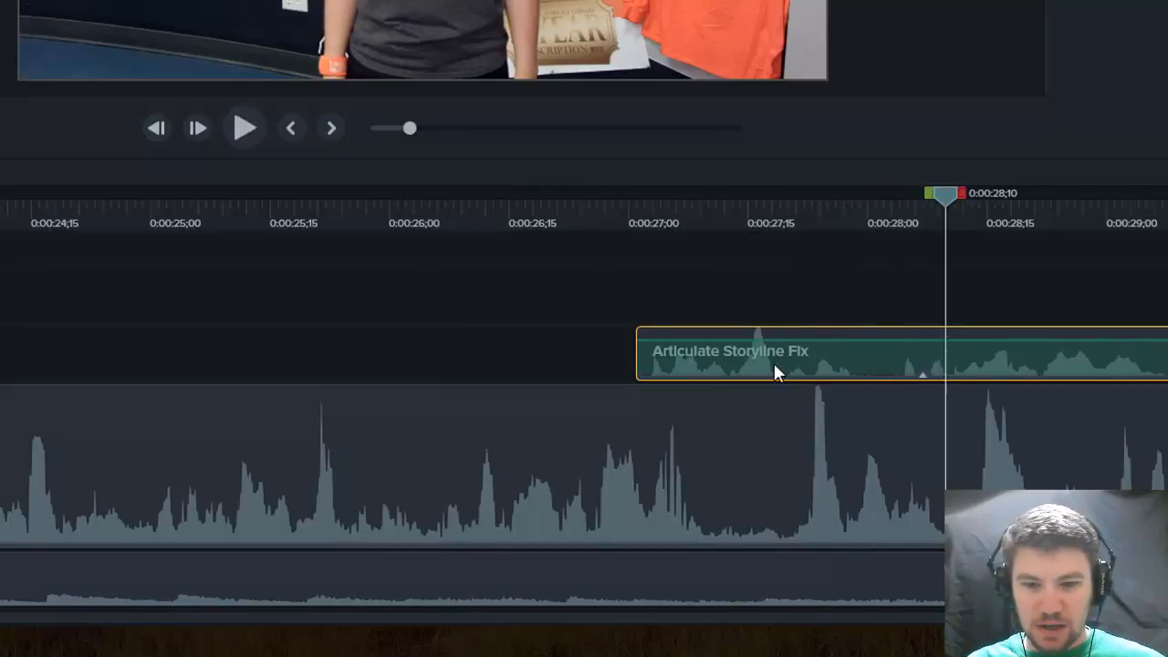
# Align the Articulate Storyline Fix clip with the original words so it starts at 25;05 on Track 3, and play it from 25;01
pyautogui.moveTo(821, 371); pyautogui.dragTo(365, 346)
pyautogui.moveTo(323, 206); pyautogui.dragTo(701, 248)
pyautogui.click(271, 305)
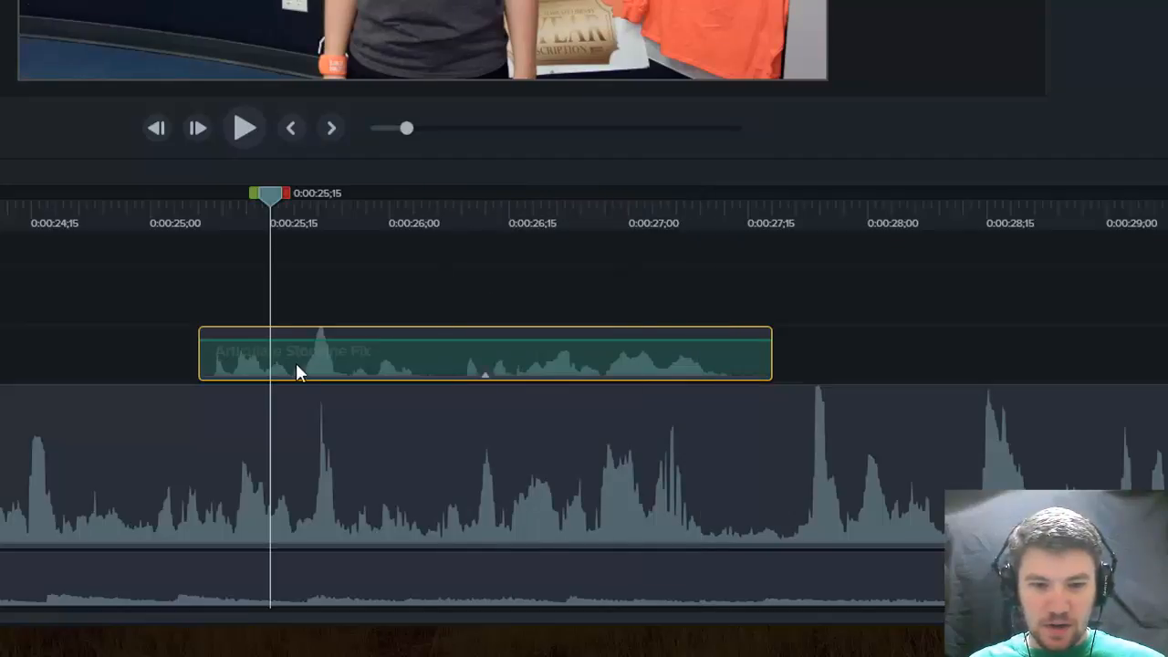
pyautogui.moveTo(390, 363); pyautogui.dragTo(383, 364)
pyautogui.click(158, 227)
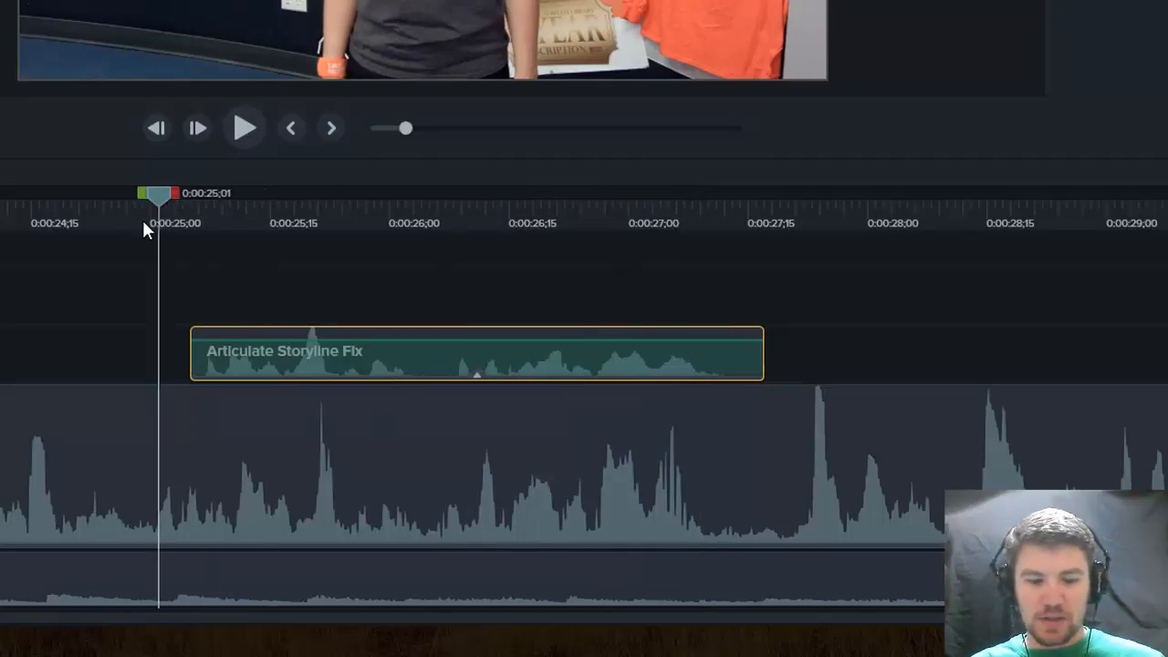
pyautogui.press('space')
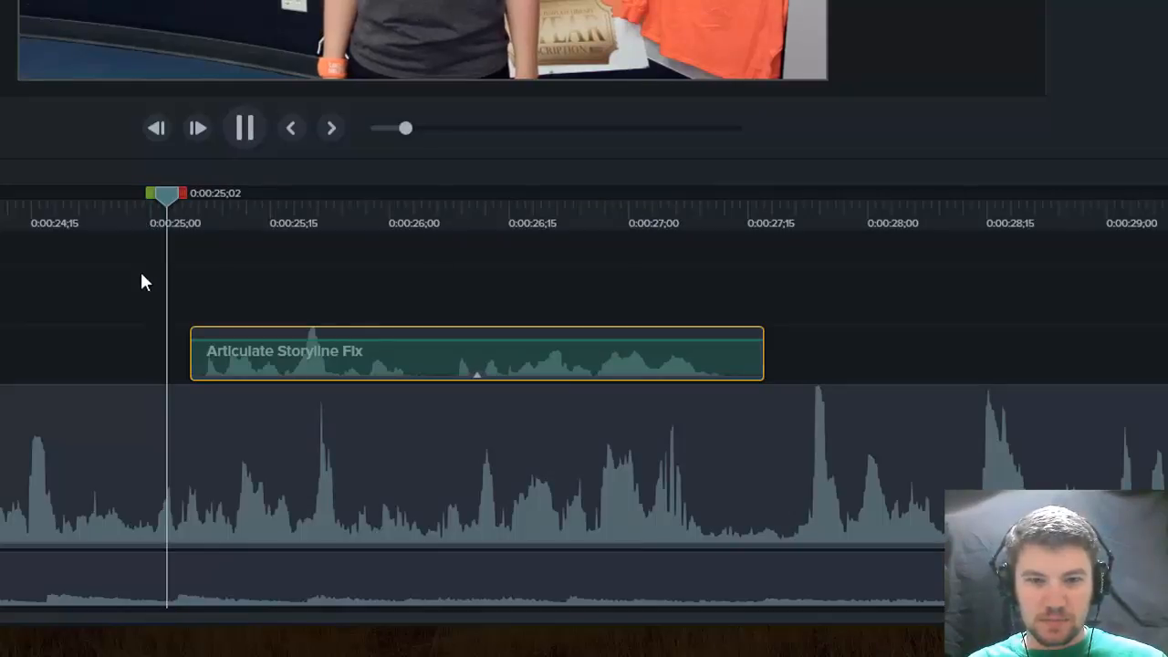
pyautogui.press('space')
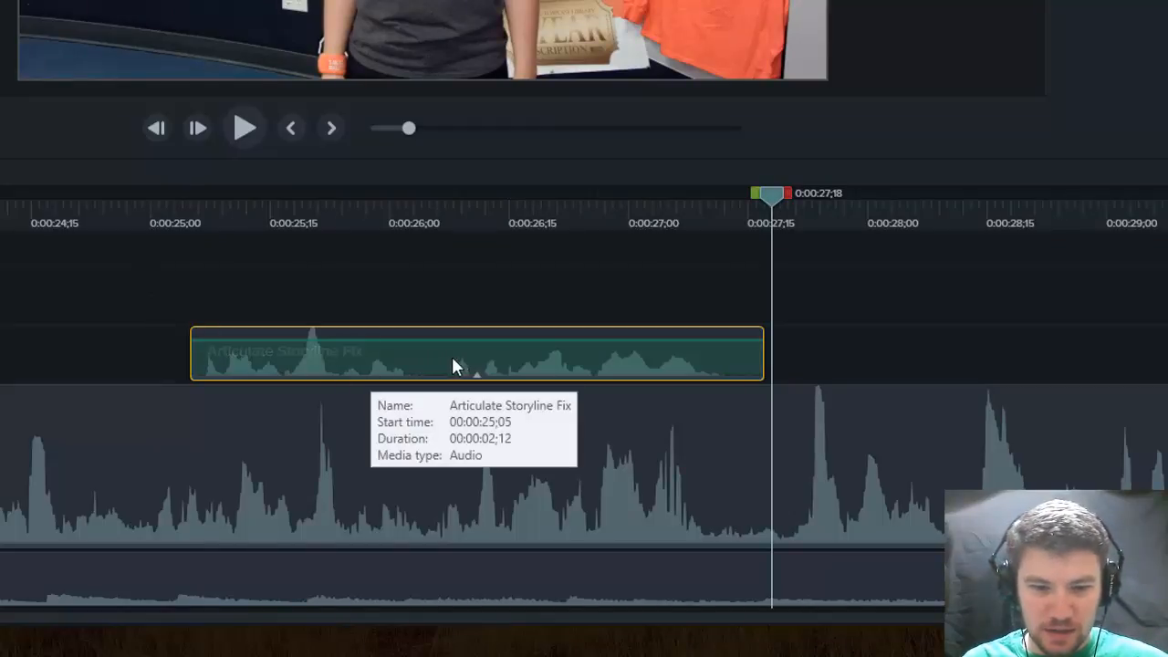
# Nudge the Articulate Storyline Fix clip one frame later to start at 25;06 and replay it to check the timing
pyautogui.moveTo(460, 354); pyautogui.dragTo(468, 355)
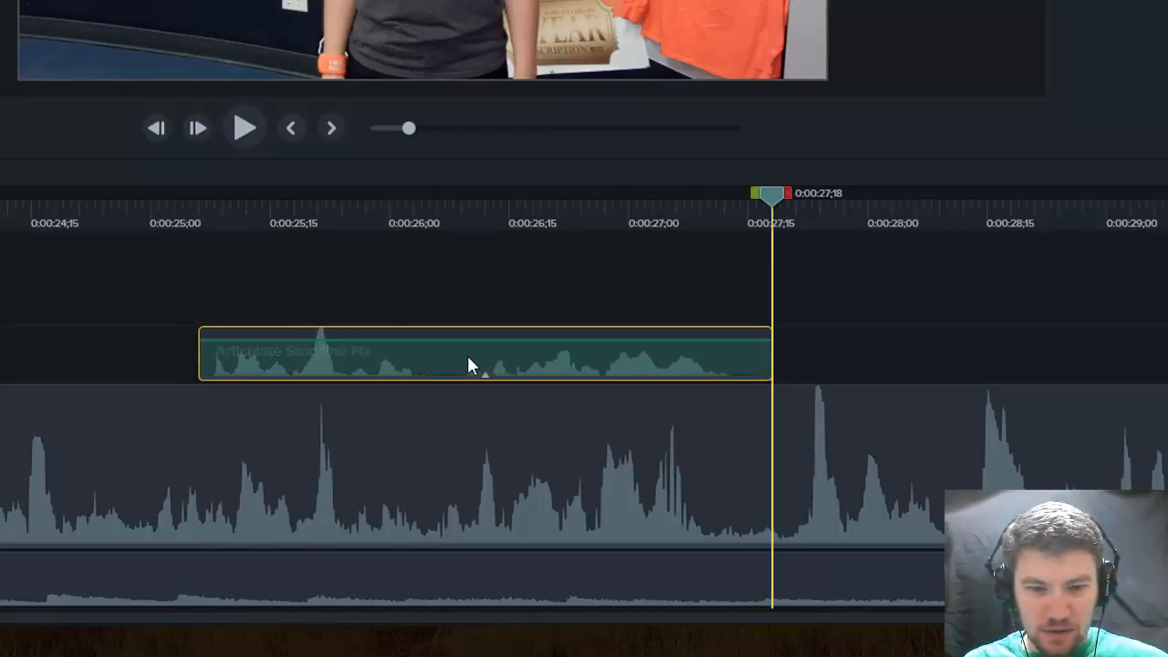
pyautogui.click(168, 217)
pyautogui.press('space')
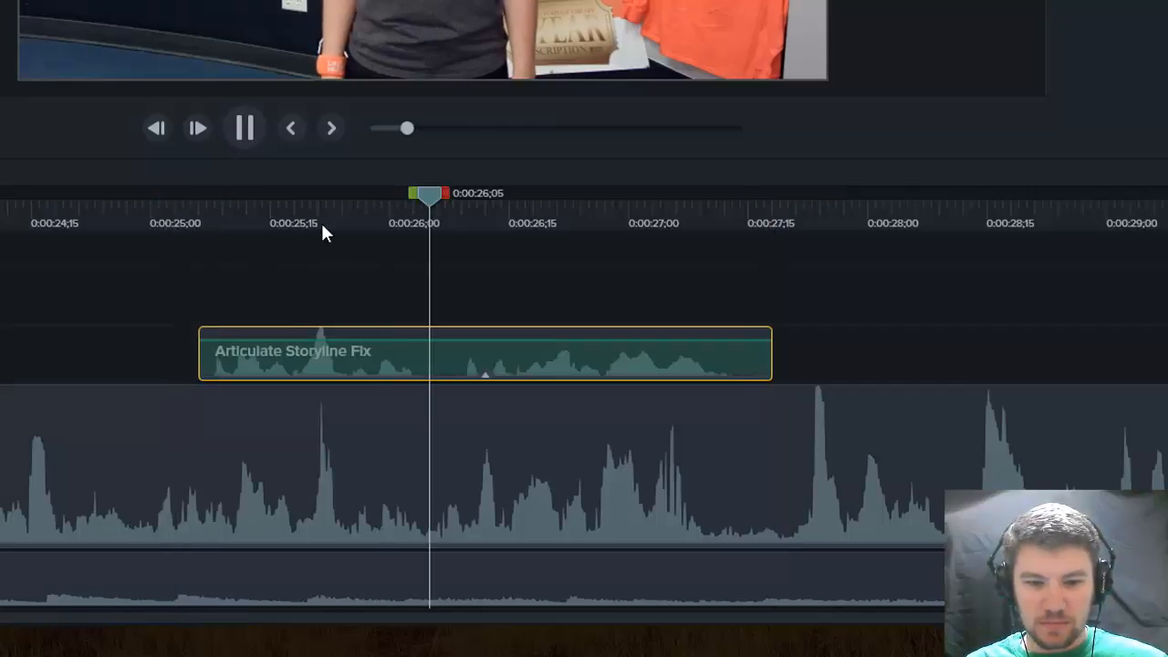
pyautogui.press('space')
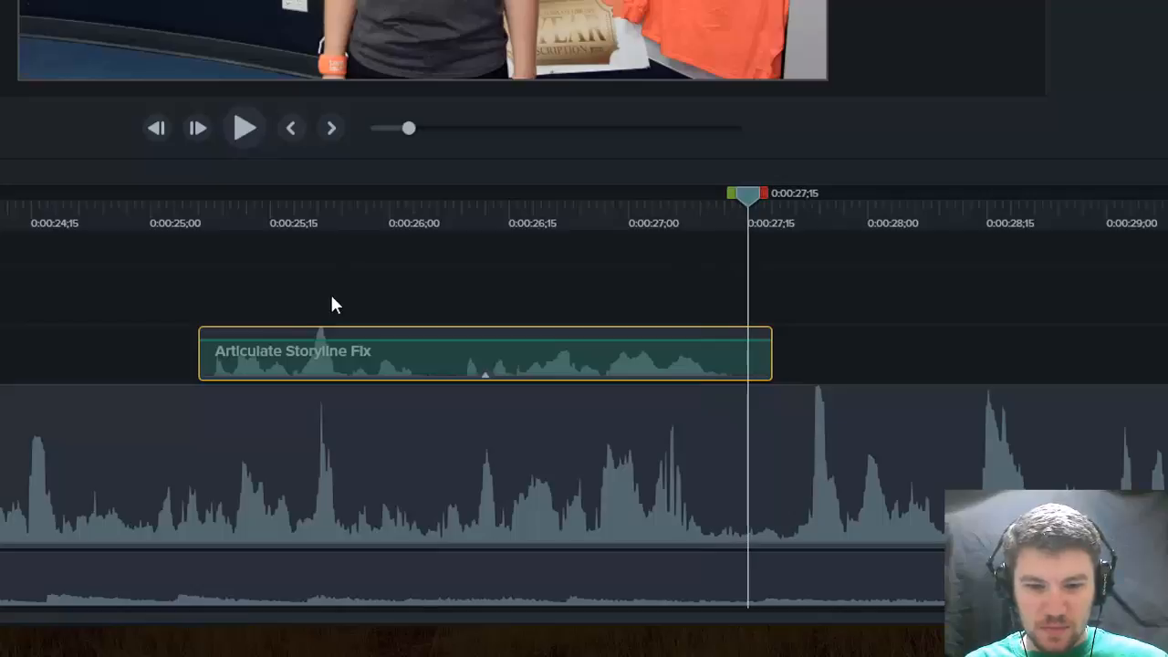
pyautogui.click(190, 224)
pyautogui.press('space')
pyautogui.press('space')
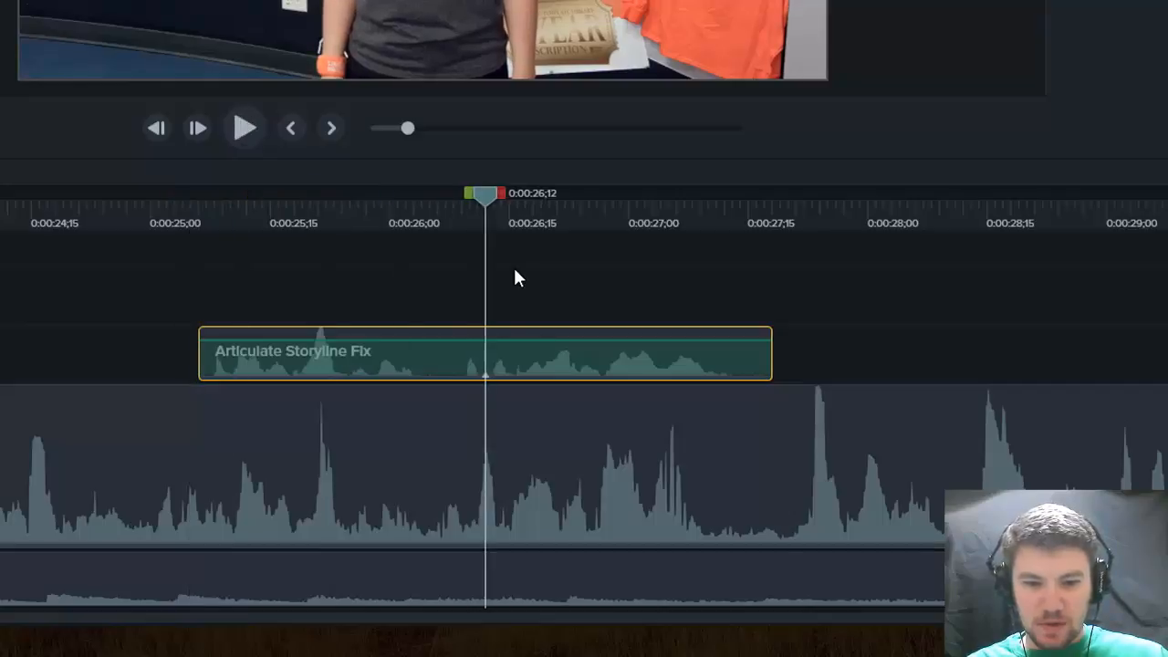
# Split the Articulate Storyline Fix clip at about 26;09 and at 26;05, and select the short silent piece in between
pyautogui.click(438, 223)
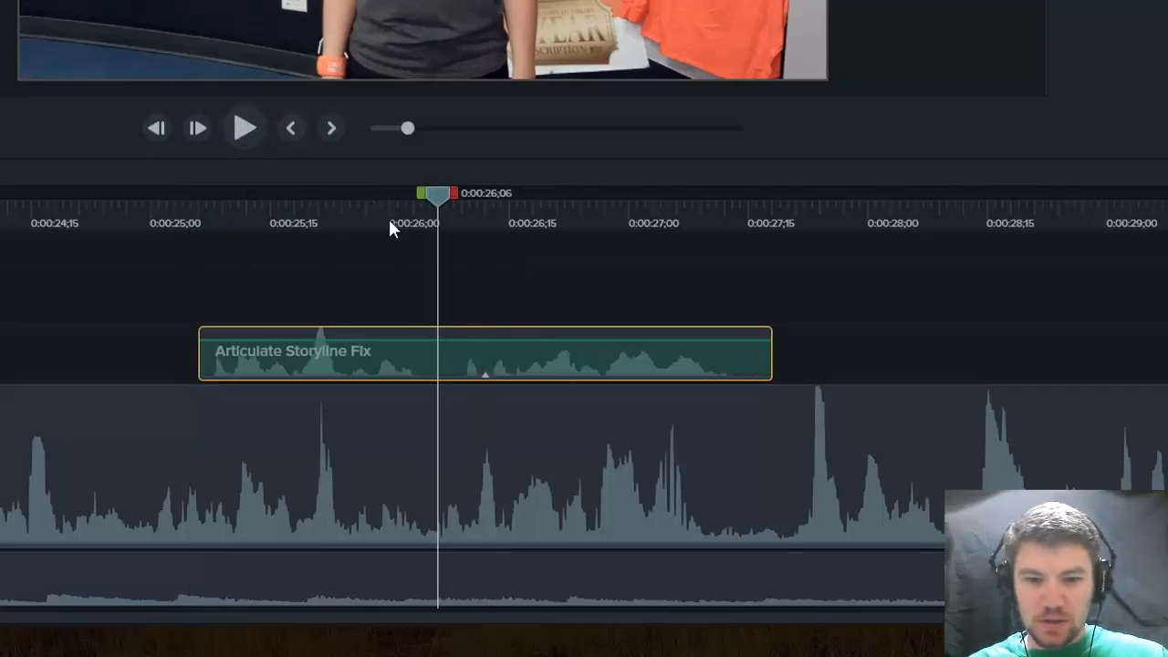
pyautogui.moveTo(436, 195)
pyautogui.mouseDown()
pyautogui.moveTo(459, 194)
pyautogui.moveTo(421, 216)
pyautogui.moveTo(431, 217)
pyautogui.mouseUp()
pyautogui.press('s')
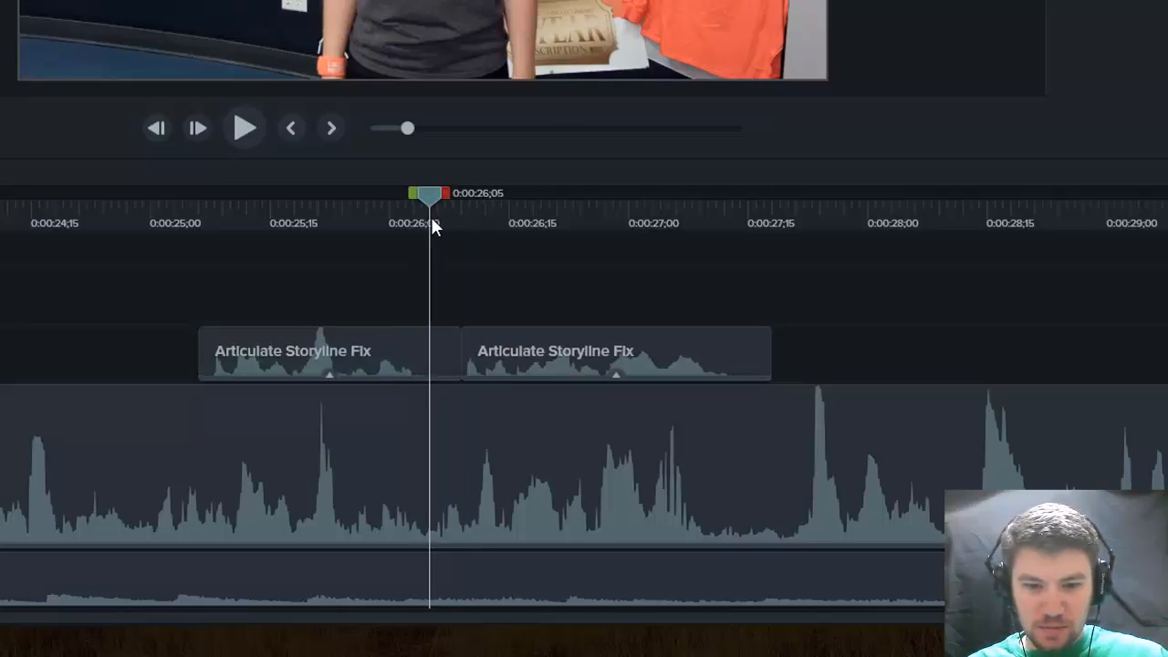
pyautogui.click(441, 361)
pyautogui.press('s')
pyautogui.click(443, 364)
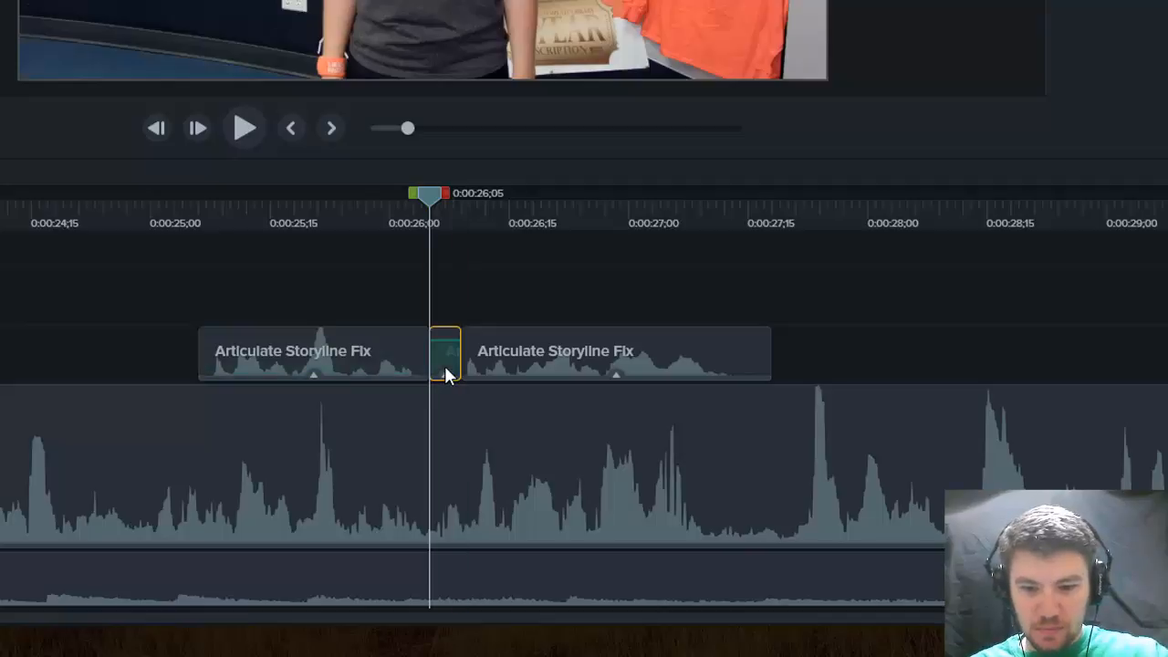
# Delete the short silent piece between the two Articulate Storyline Fix clips and play across the gap from 26;05
pyautogui.press('Delete')
pyautogui.moveTo(428, 198)
pyautogui.mouseDown()
pyautogui.moveTo(452, 197)
pyautogui.moveTo(429, 198)
pyautogui.mouseUp()
pyautogui.press('space')
pyautogui.press('space')
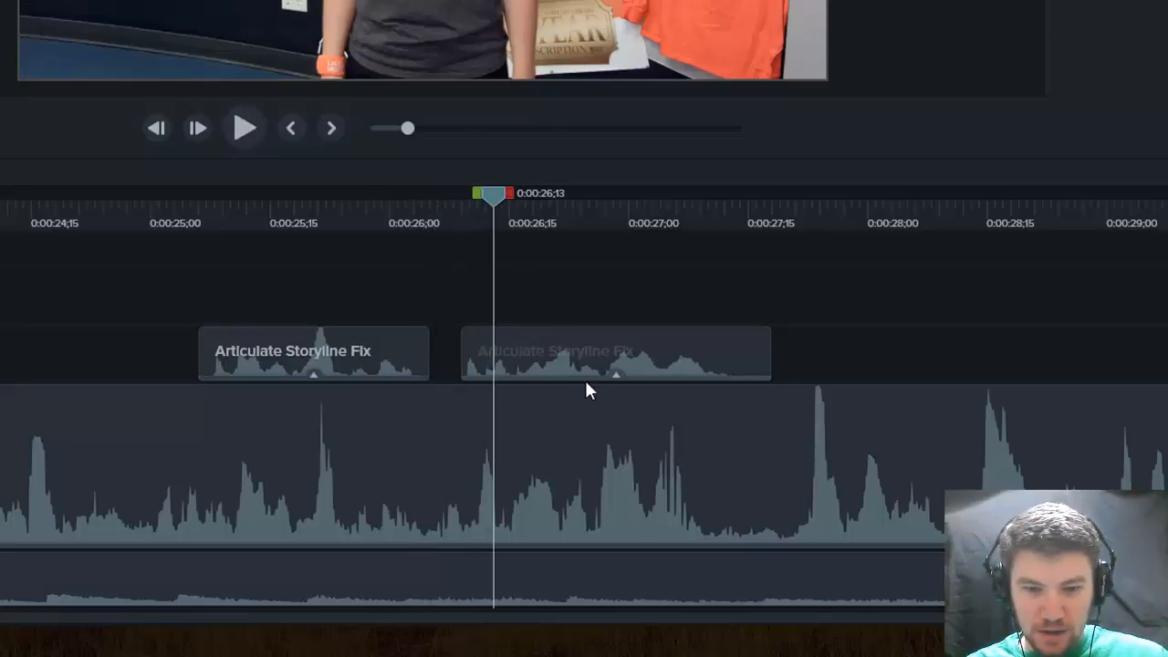
# Move the second Articulate Storyline Fix clip earlier to start at about 26;06 and play both clips from just before the first one
pyautogui.moveTo(468, 199); pyautogui.dragTo(444, 219)
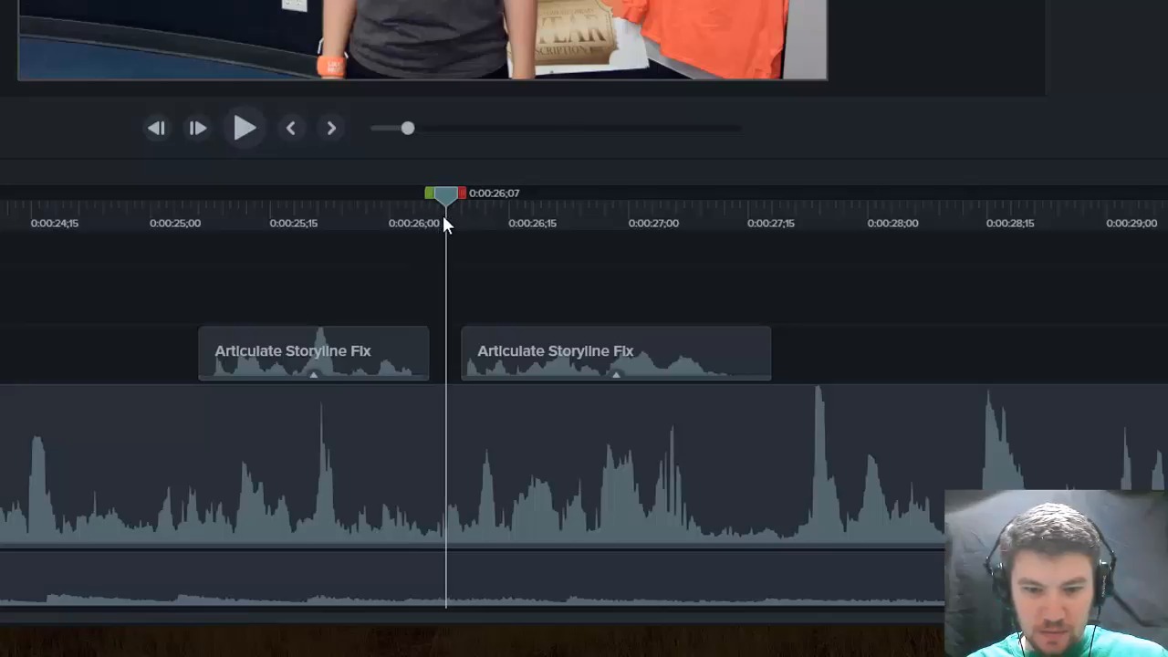
pyautogui.moveTo(498, 345)
pyautogui.mouseDown()
pyautogui.moveTo(480, 351)
pyautogui.moveTo(493, 351)
pyautogui.mouseUp()
pyautogui.press('ctrl')
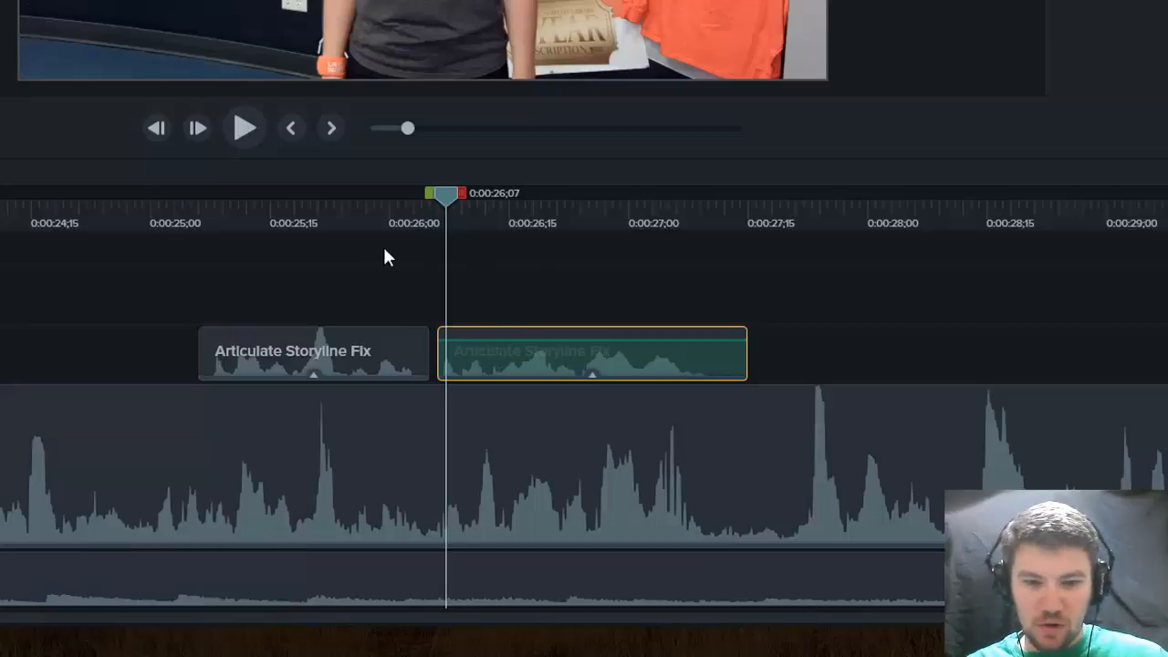
pyautogui.click(185, 219)
pyautogui.press('space')
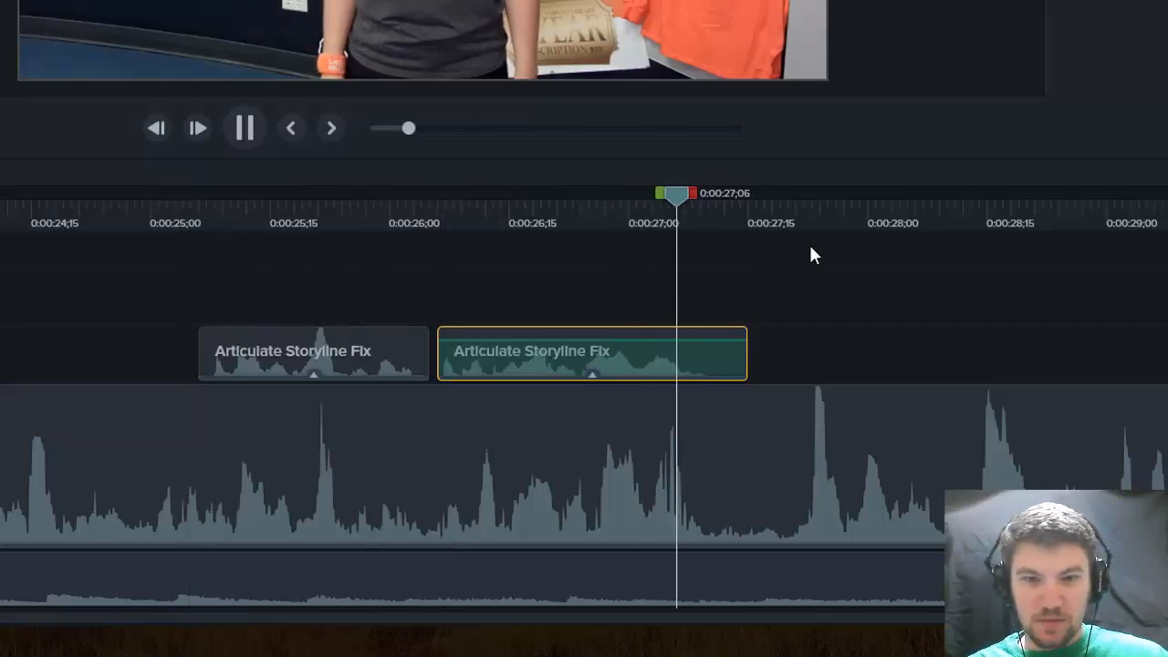
pyautogui.press('space')
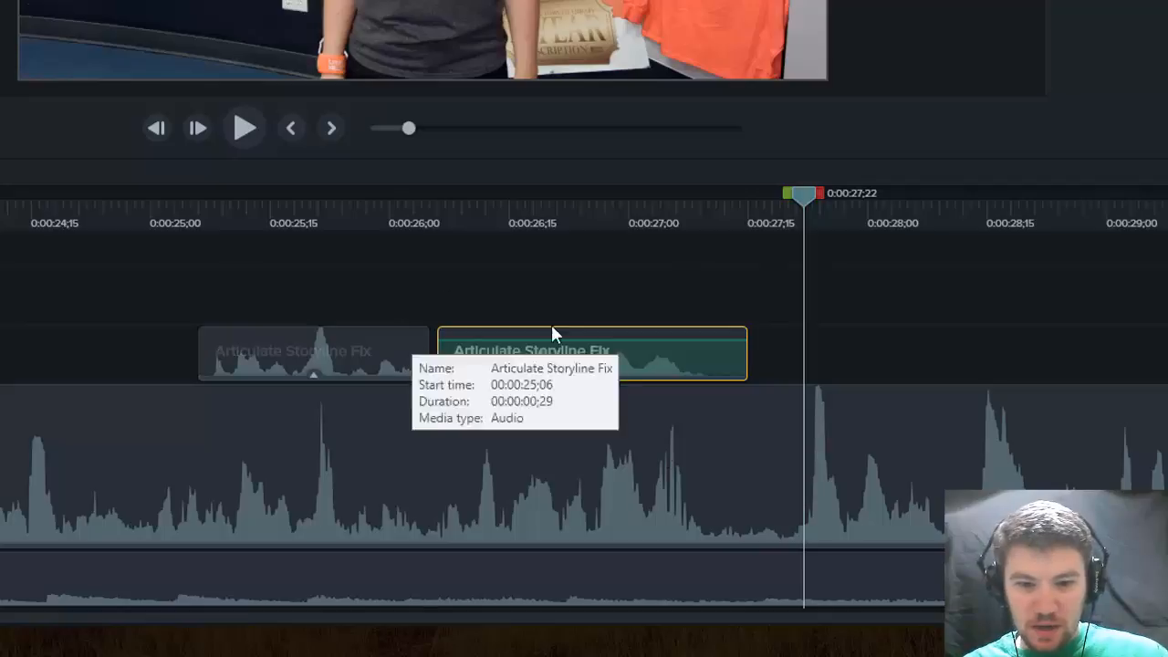
# Add audio points to Timeline 1 on Track 2, lower its volume almost to silence beneath the two fix clips, and play the passage
pyautogui.click(524, 465)
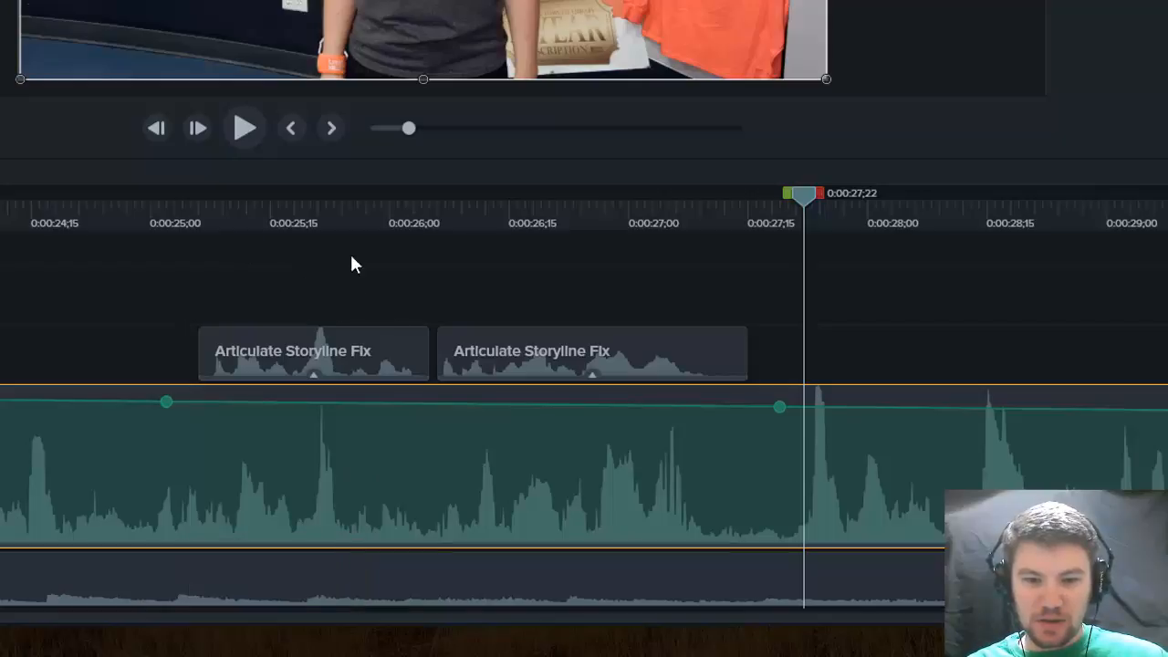
pyautogui.click(188, 402)
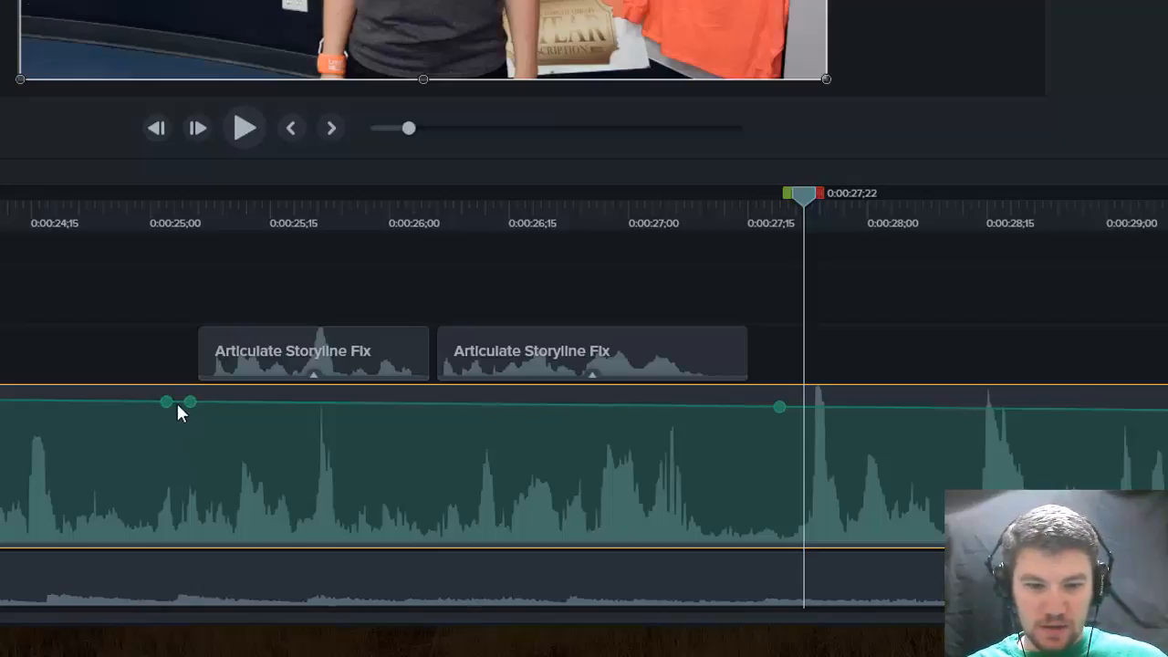
pyautogui.click(748, 406)
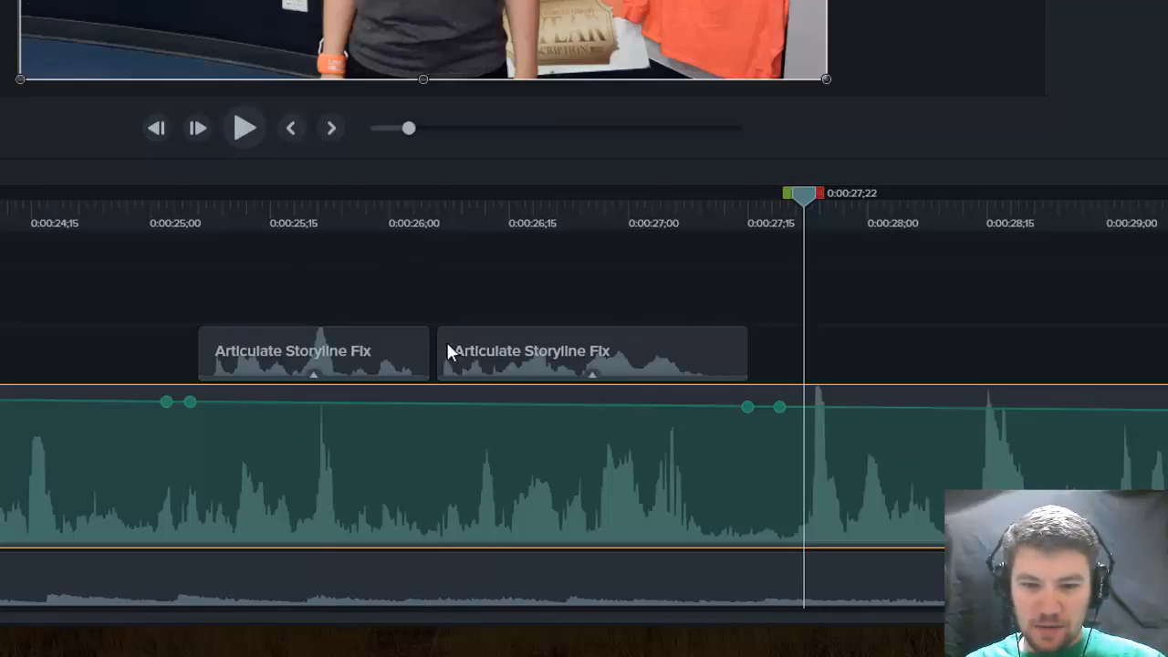
pyautogui.moveTo(455, 406); pyautogui.dragTo(447, 521)
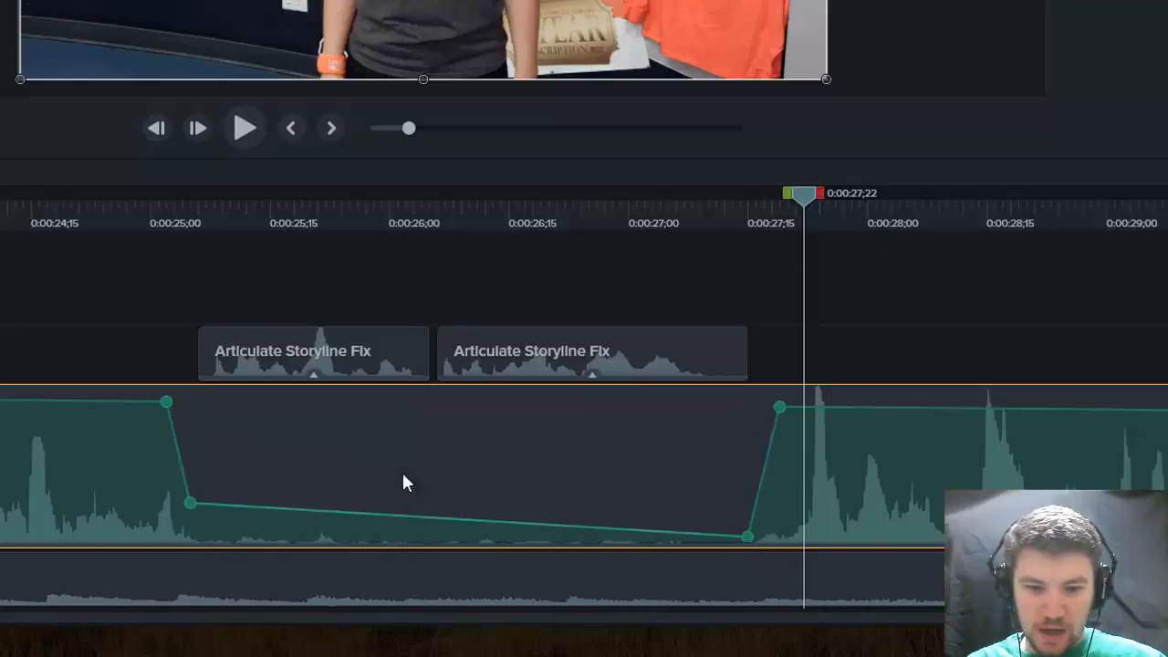
pyautogui.click(97, 222)
pyautogui.press('space')
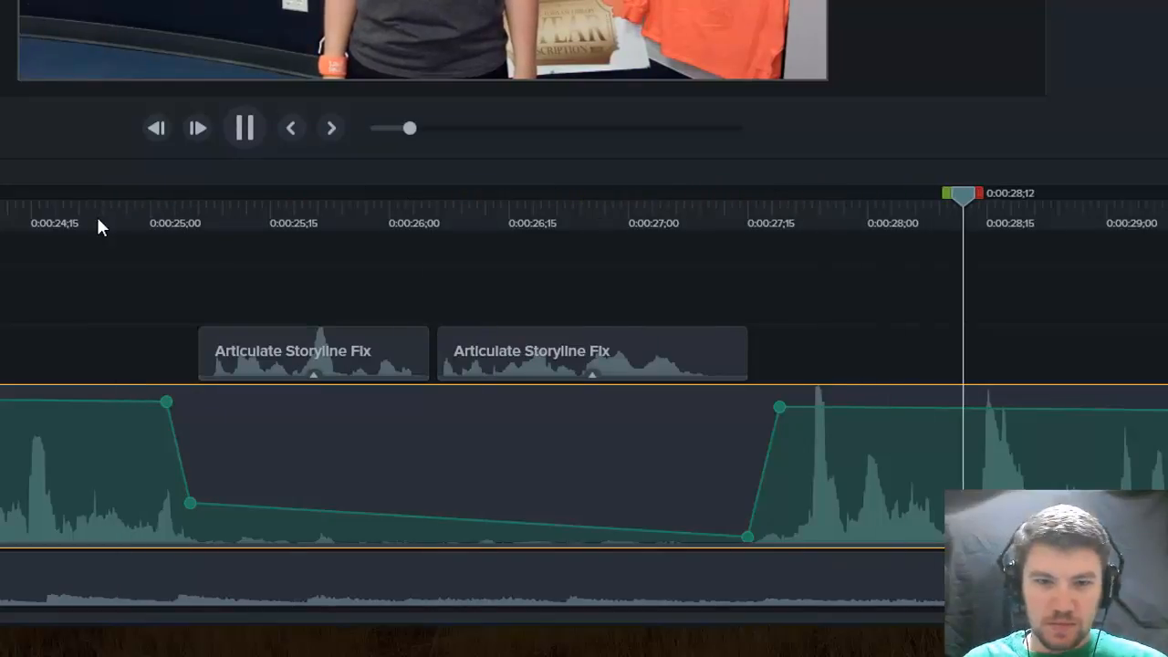
pyautogui.press('space')
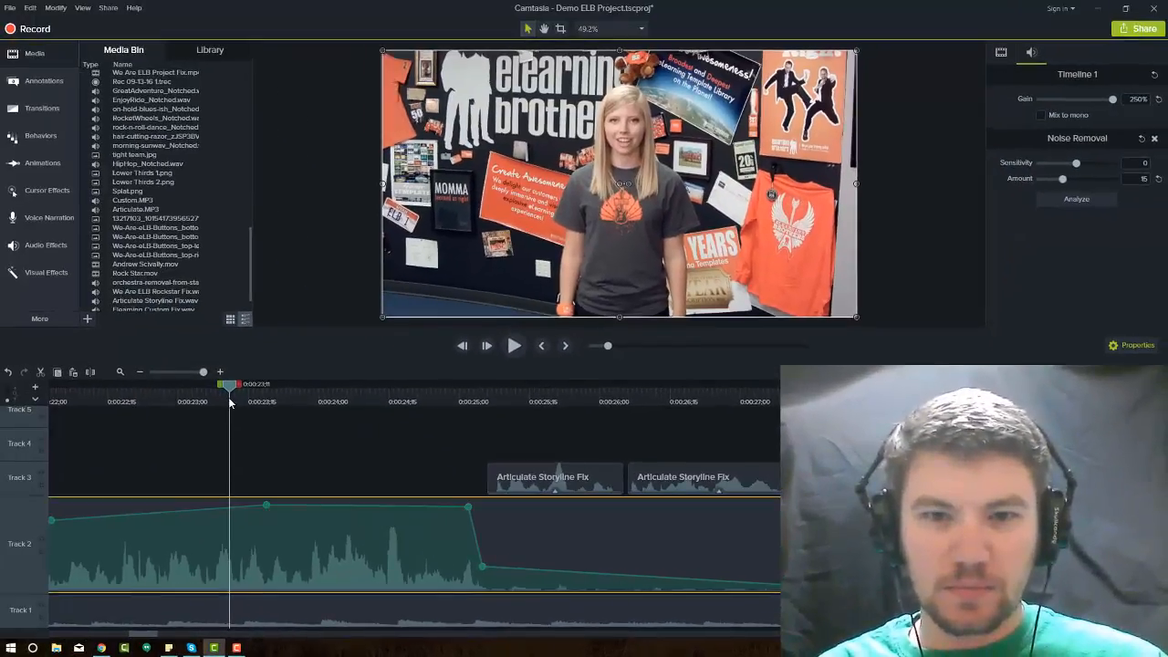
pyautogui.press('space')
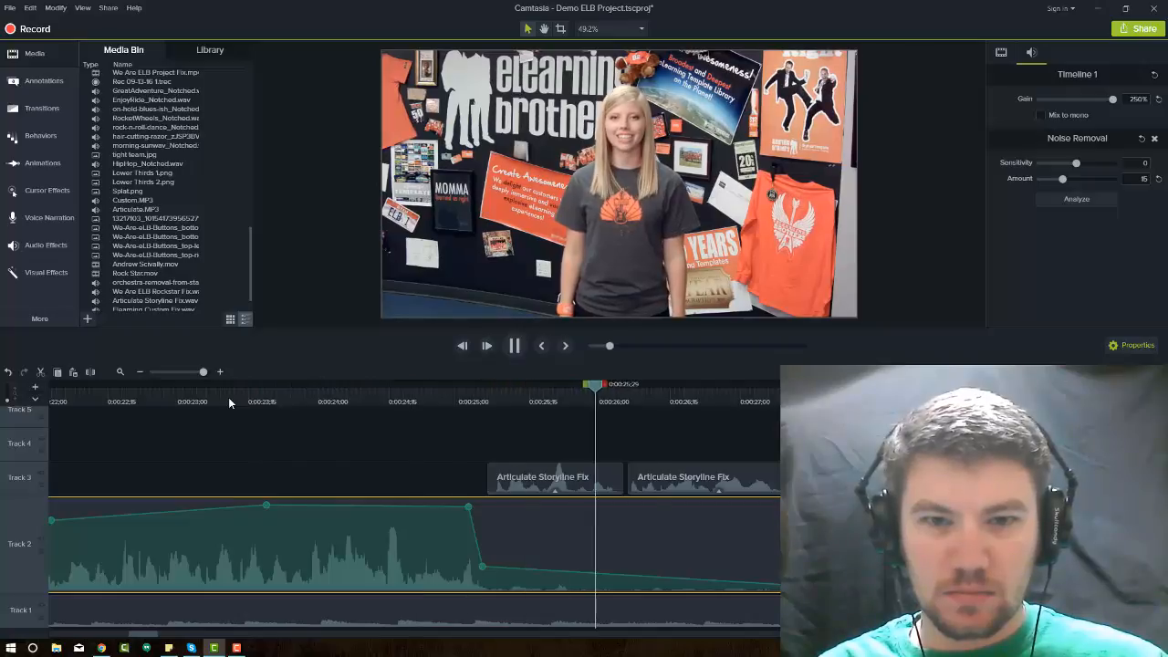
pyautogui.press('space')
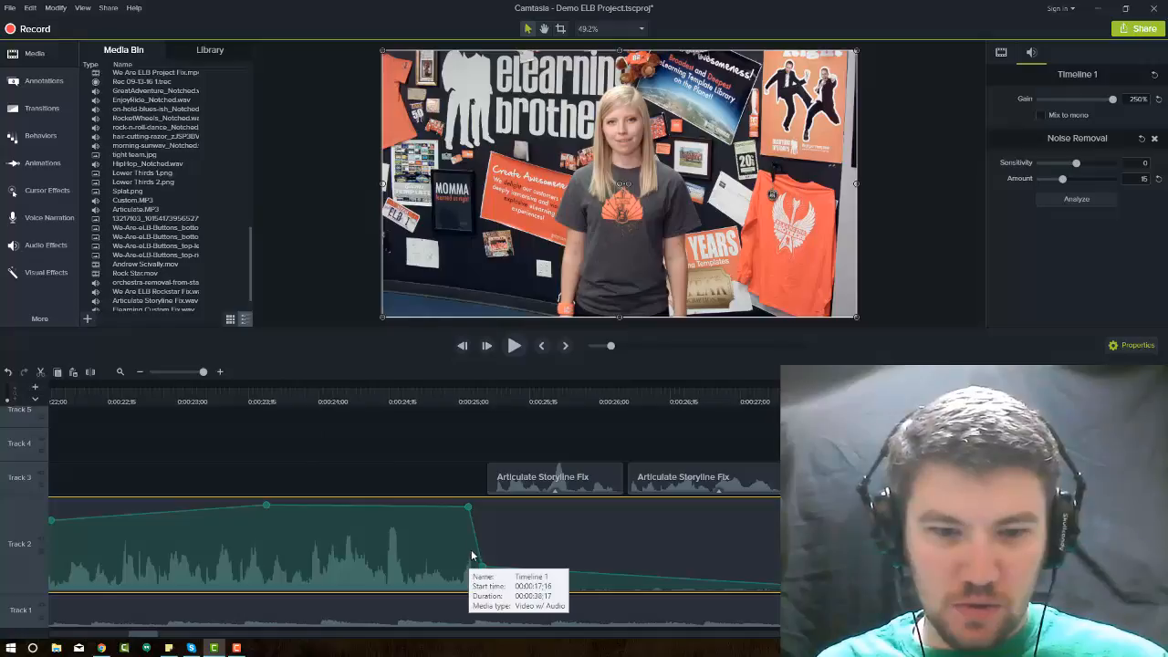
# Sharpen the volume drop on Timeline 1 by shifting its two audio points to about 25;06 and 25;07, and play from 24;25
pyautogui.click(493, 398)
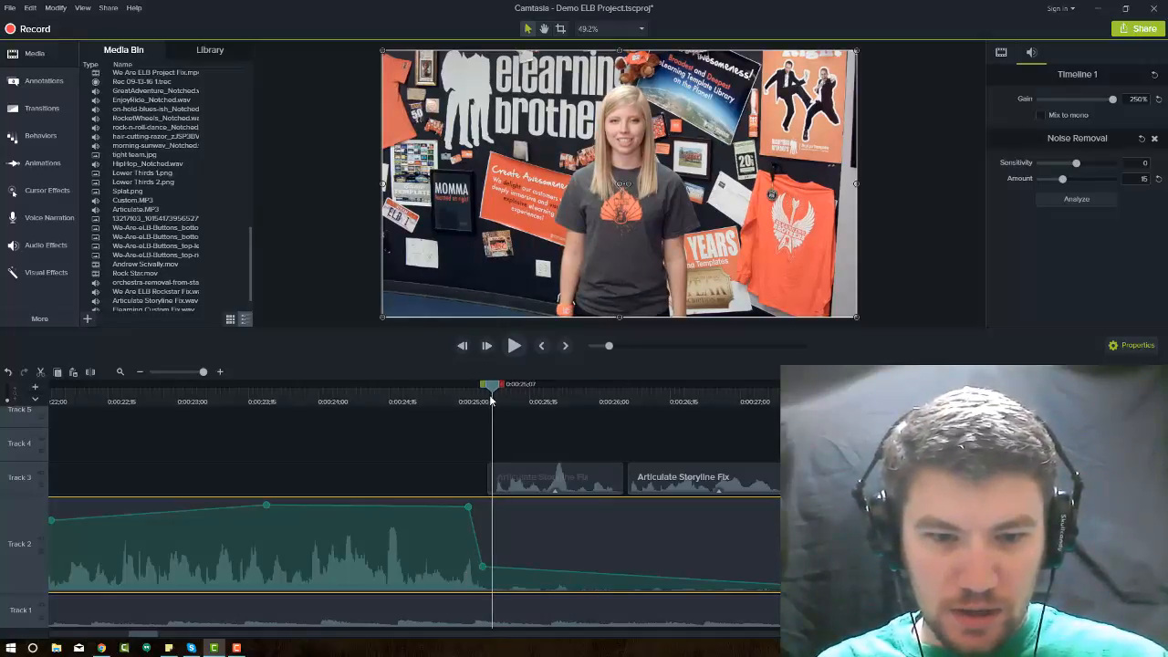
pyautogui.moveTo(482, 565); pyautogui.dragTo(487, 565)
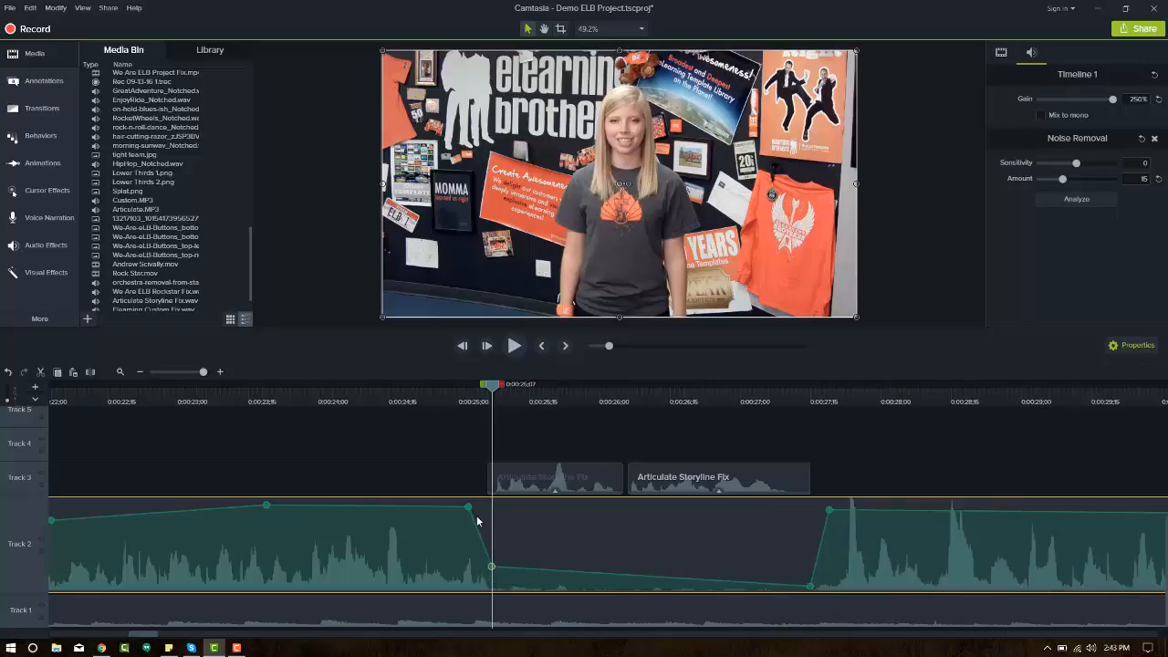
pyautogui.moveTo(469, 511); pyautogui.dragTo(487, 511)
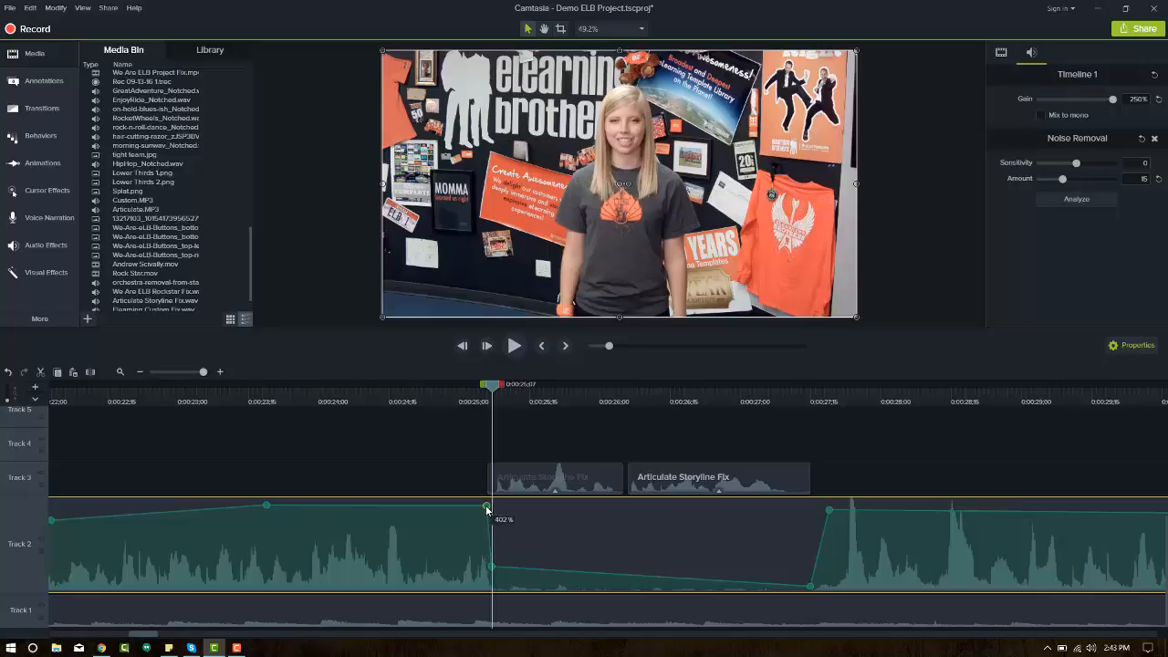
pyautogui.click(435, 399)
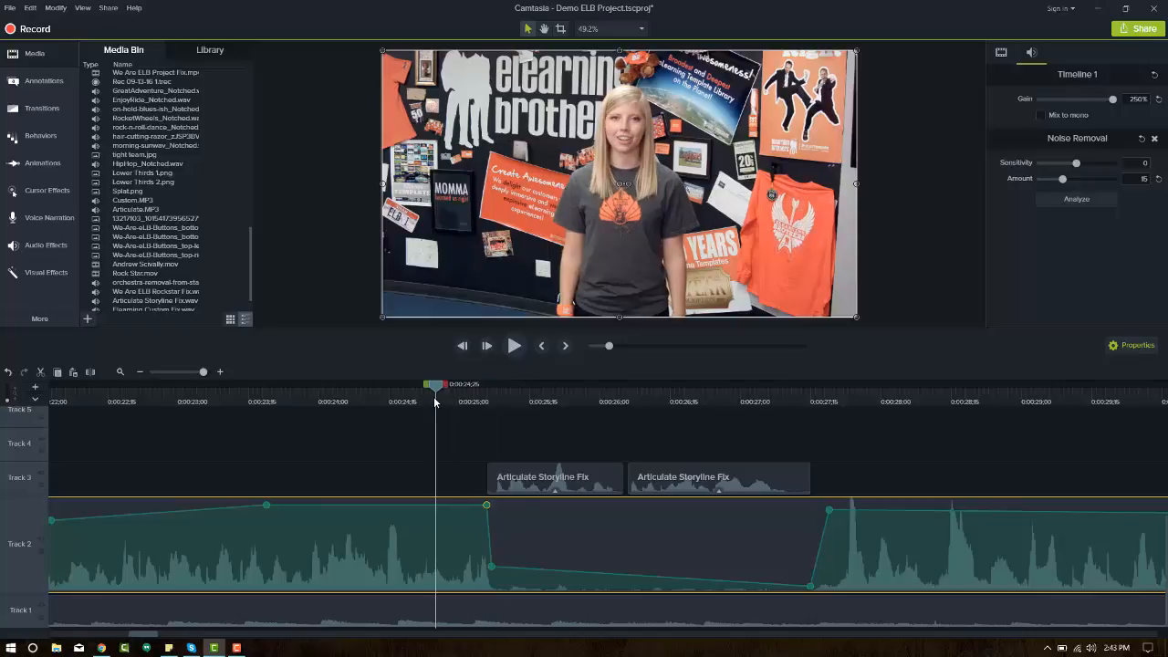
pyautogui.press('space')
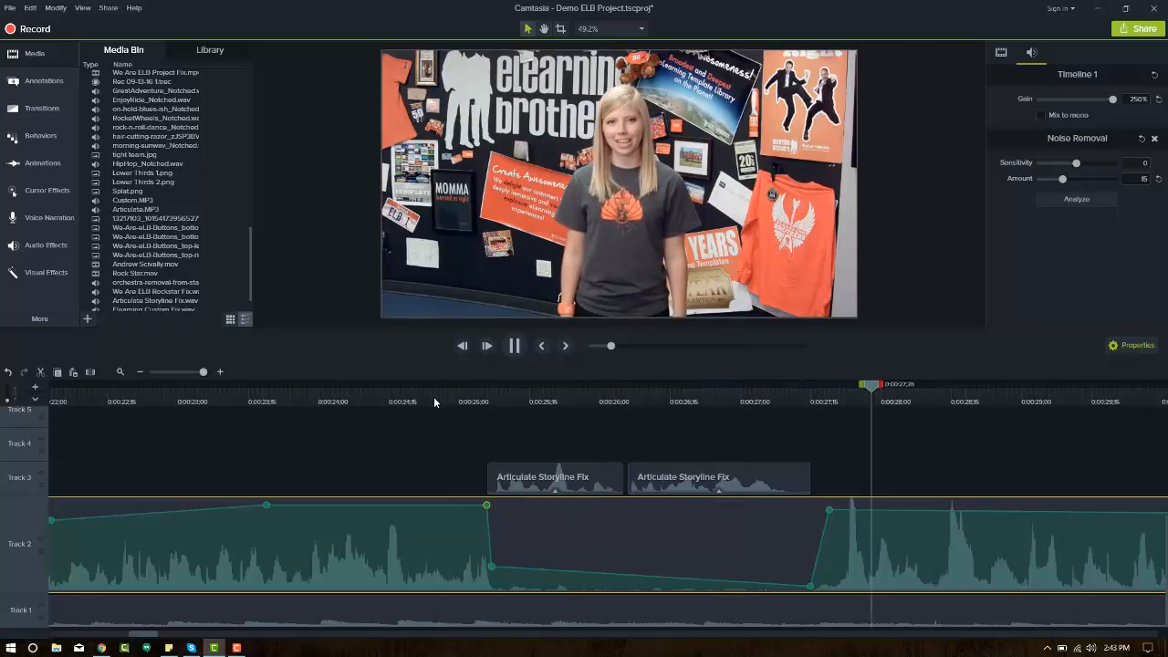
pyautogui.press('space')
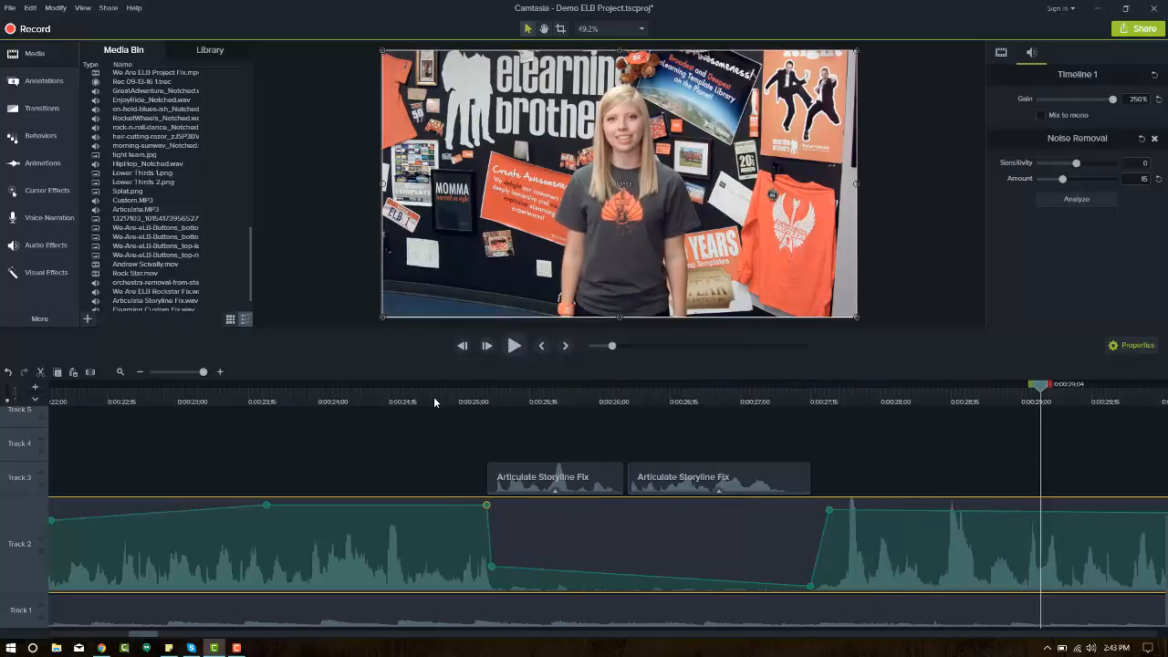
# Select the morning-sunwav_Notched music clip on Track 1 and play the timeline from about 29;20 to find the next faulty passage
pyautogui.click(141, 373)
pyautogui.click(141, 372)
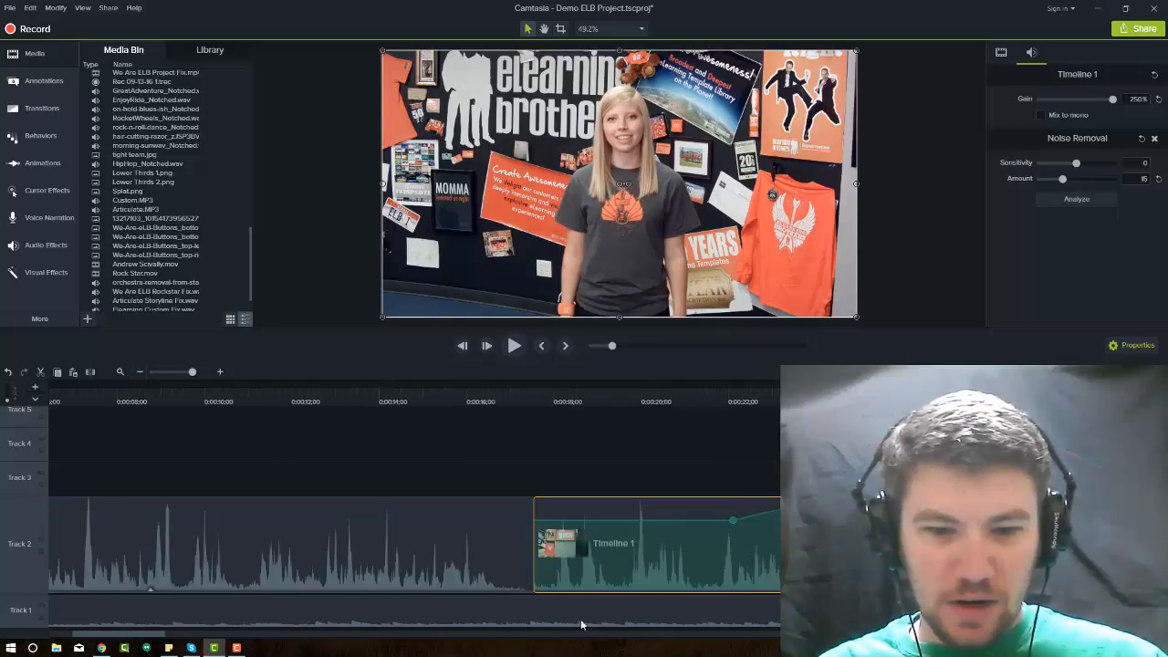
pyautogui.click(626, 611)
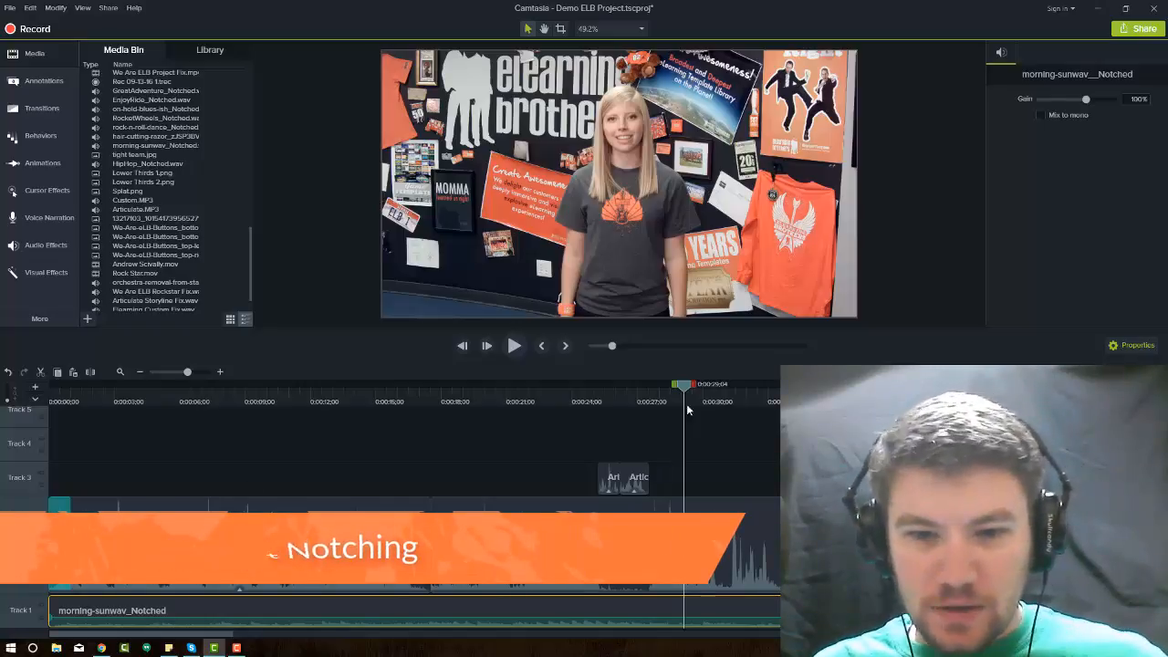
pyautogui.moveTo(687, 392); pyautogui.dragTo(697, 388)
pyautogui.press('space')
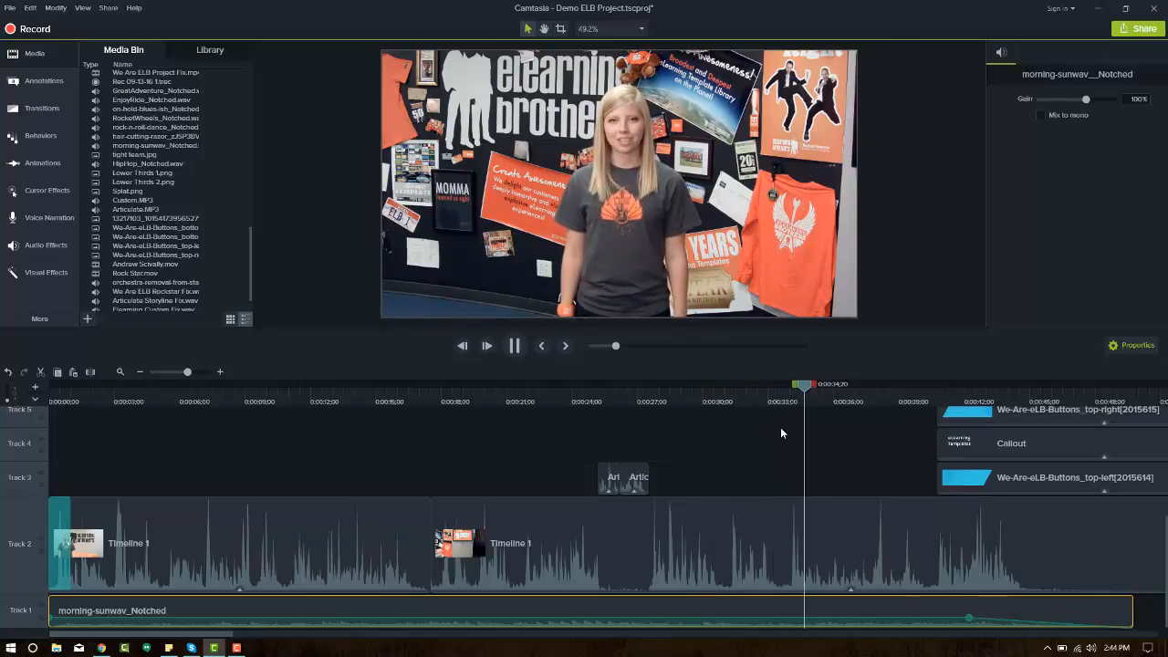
pyautogui.press('space')
# Examine the Timeline 1 waveform on Track 2 around 34;00 and play from 33;26 and 34;03 to locate the faulty words
pyautogui.click(219, 373)
pyautogui.click(219, 373)
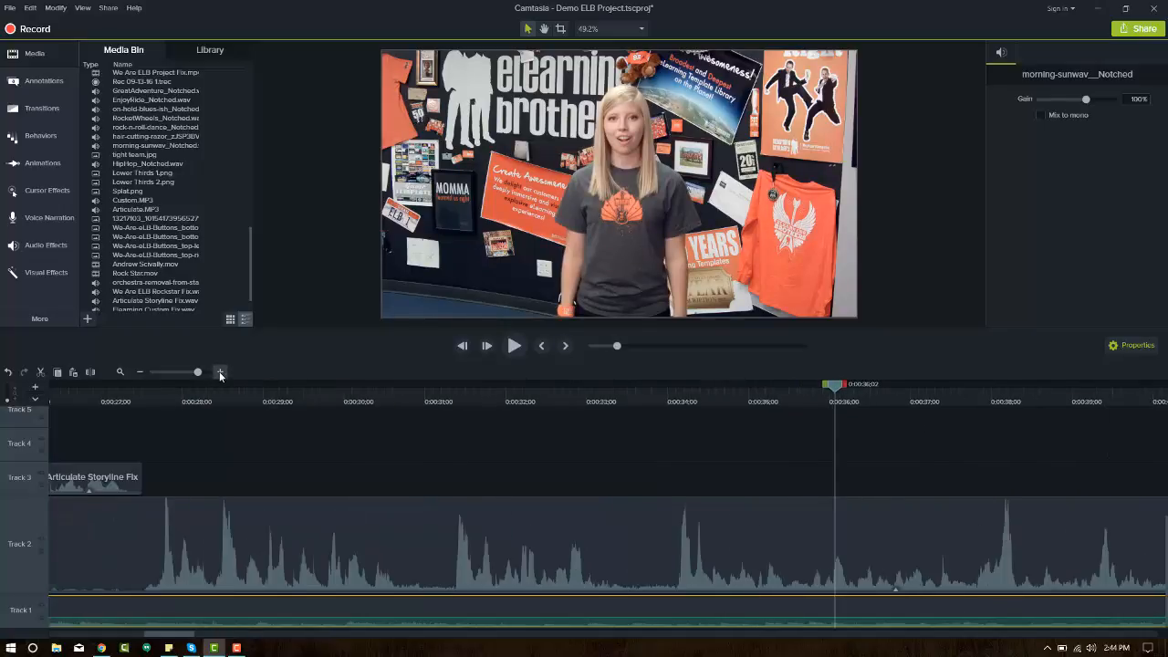
pyautogui.click(219, 372)
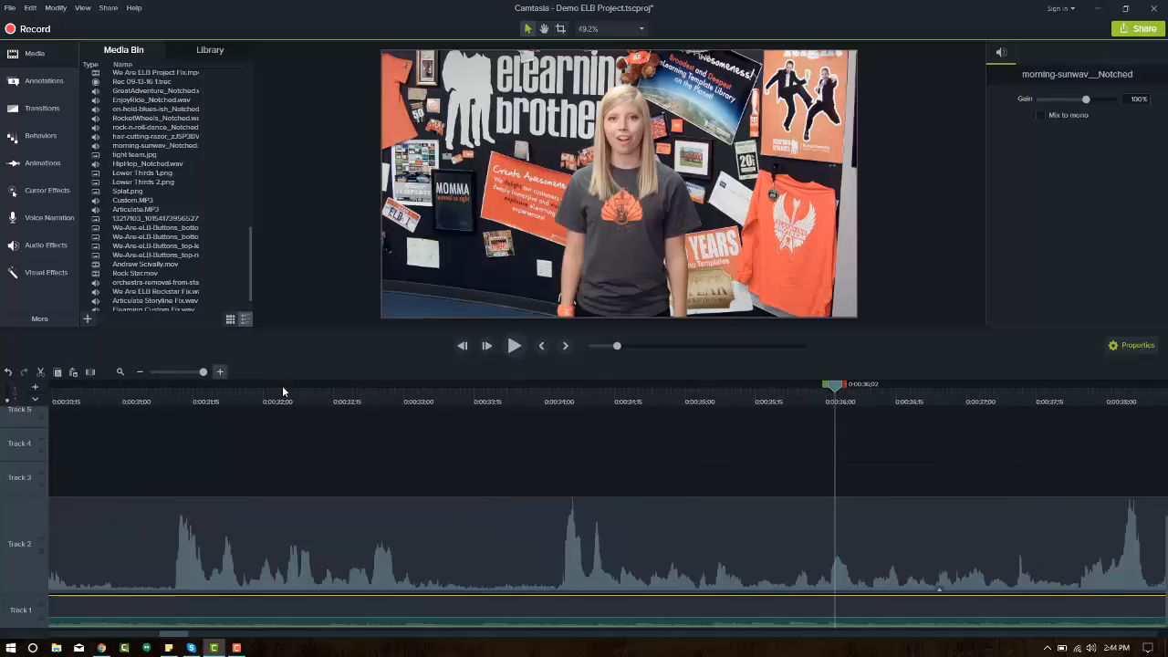
pyautogui.click(581, 398)
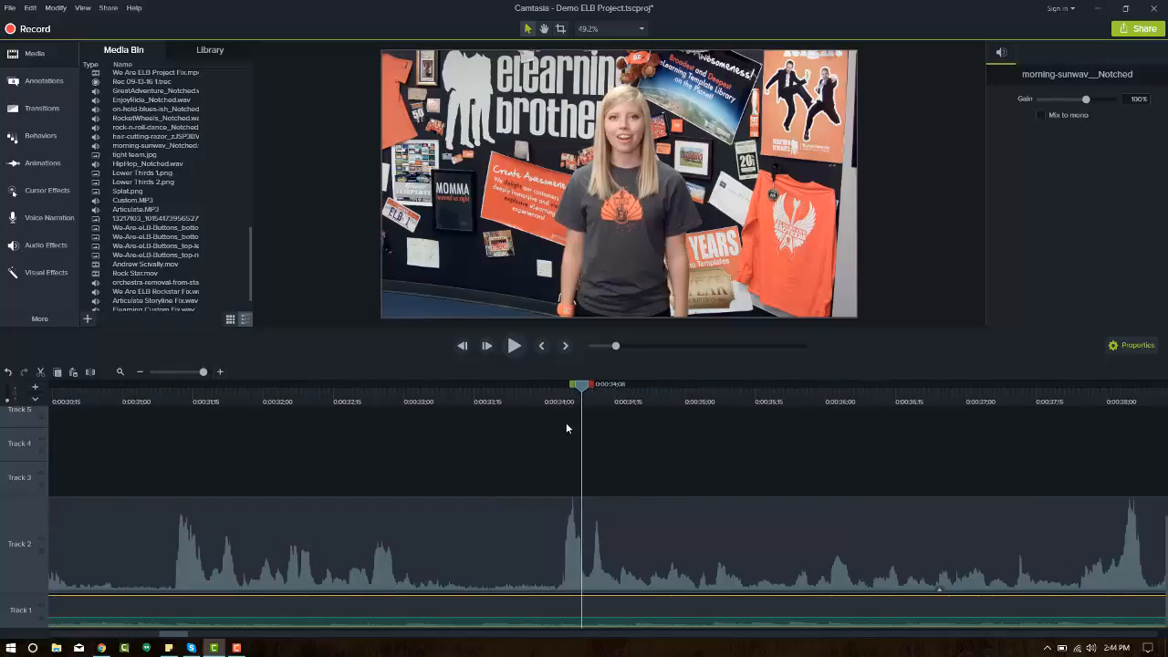
pyautogui.click(614, 529)
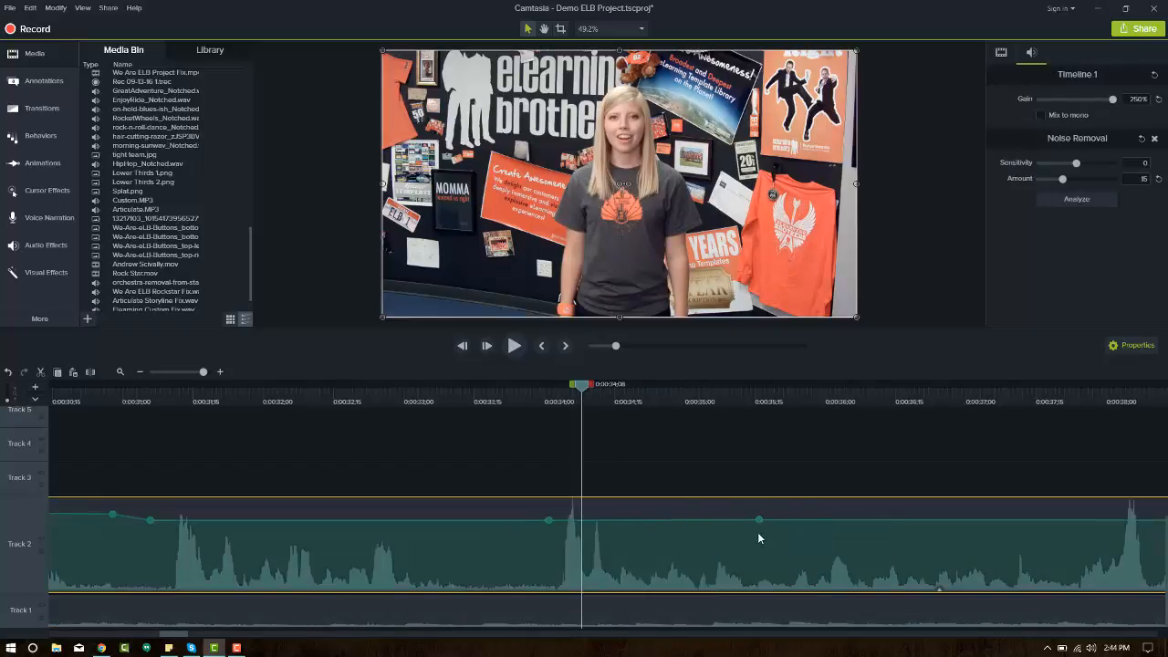
pyautogui.click(527, 397)
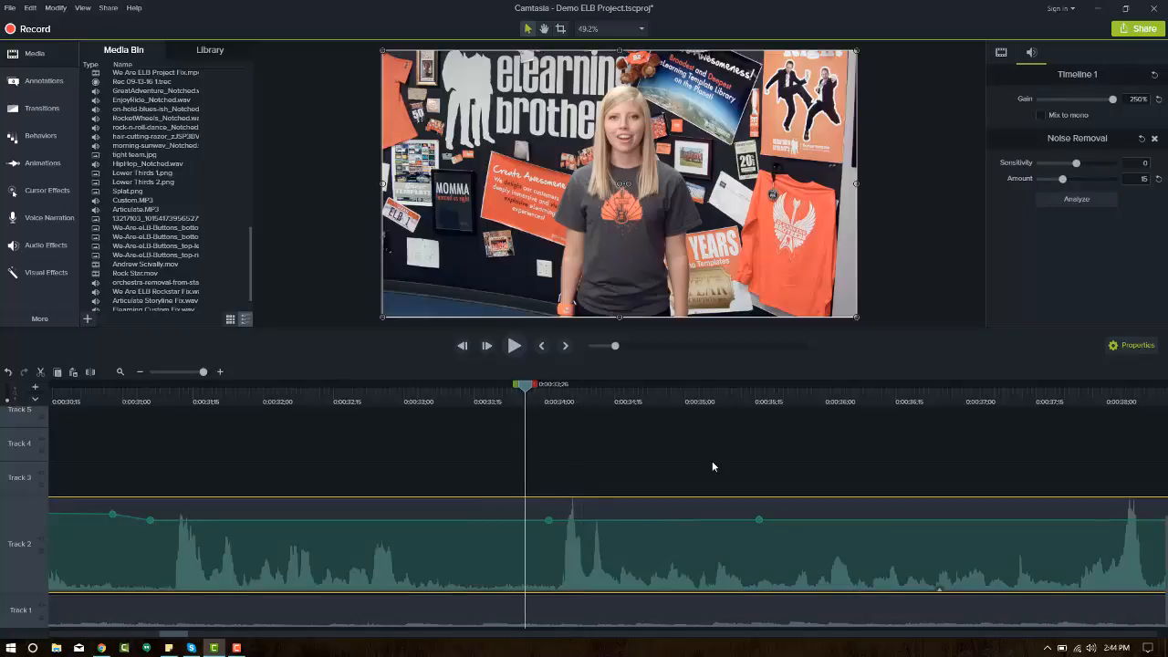
pyautogui.press('space')
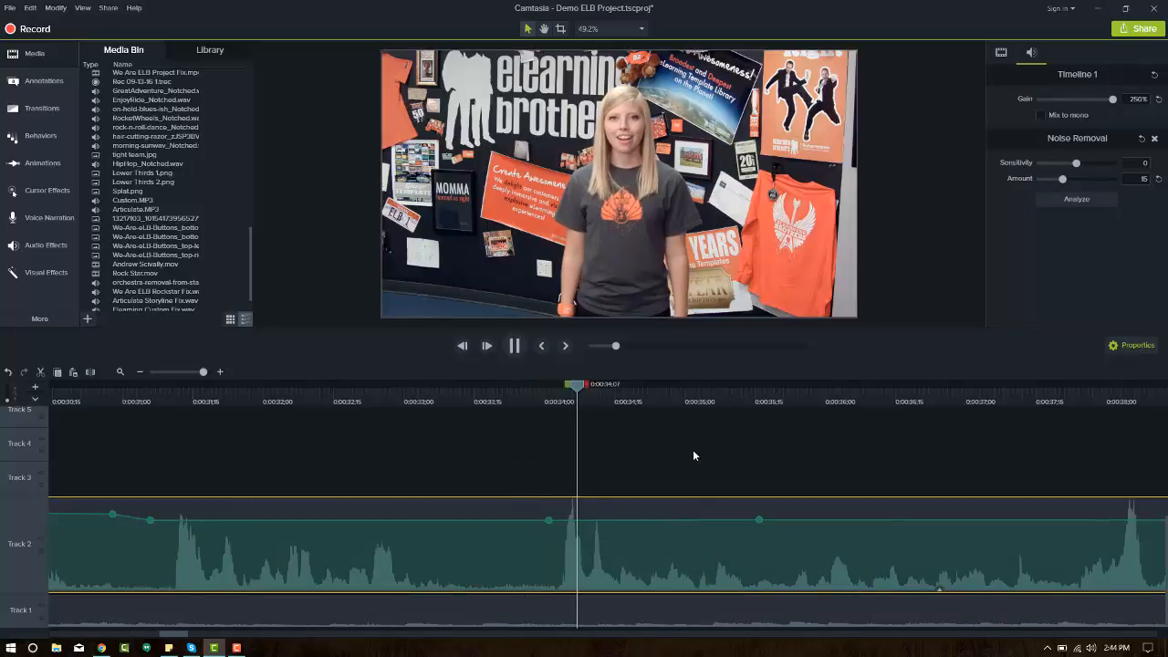
pyautogui.press('space')
pyautogui.click(558, 396)
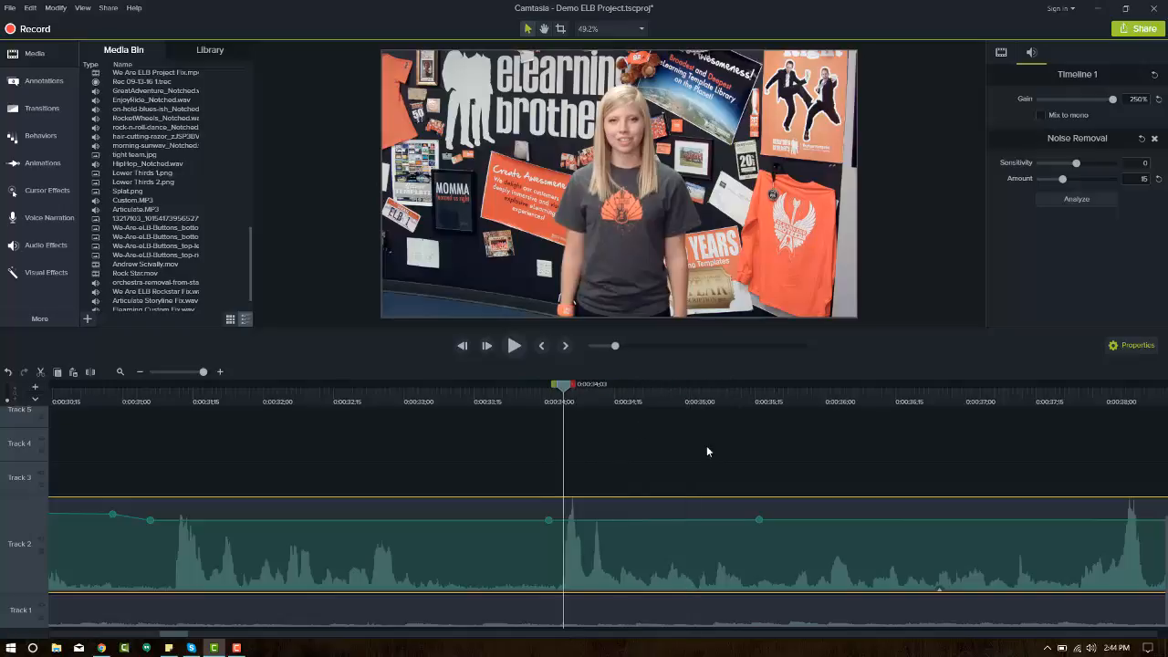
pyautogui.press('space')
pyautogui.press('space')
# Move the Elearning Custom Fix clip to Track 3 so it starts at about 34;02 over the original words, and play it from 33;29
pyautogui.click(141, 373)
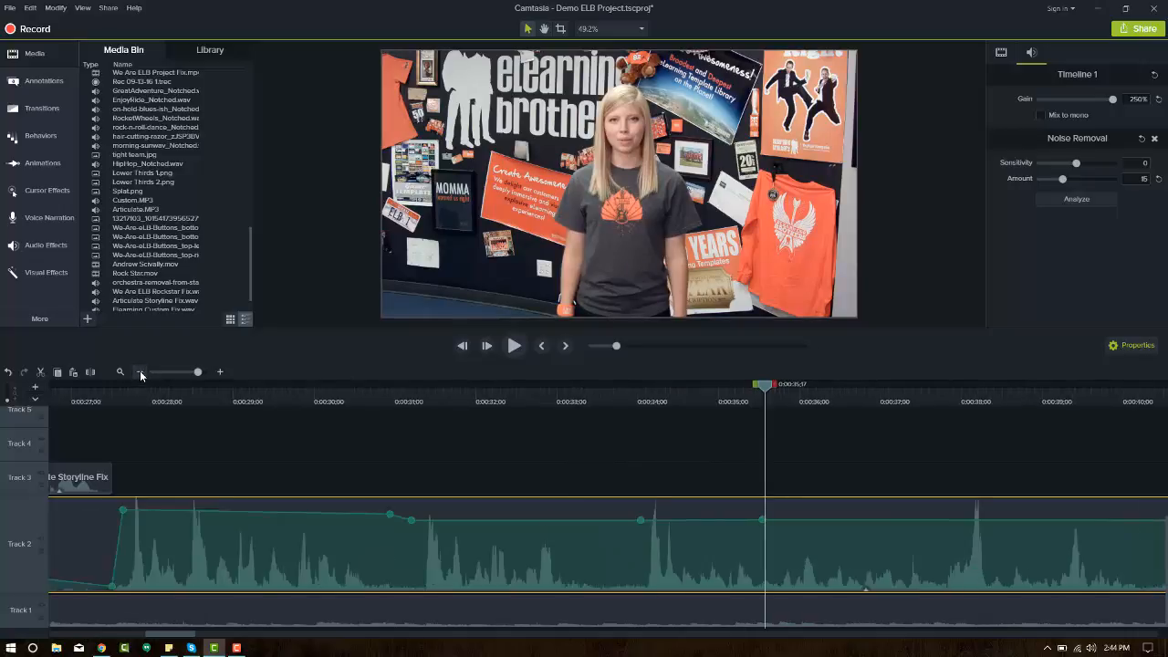
pyautogui.click(140, 374)
pyautogui.click(140, 373)
pyautogui.moveTo(201, 632); pyautogui.dragTo(295, 631)
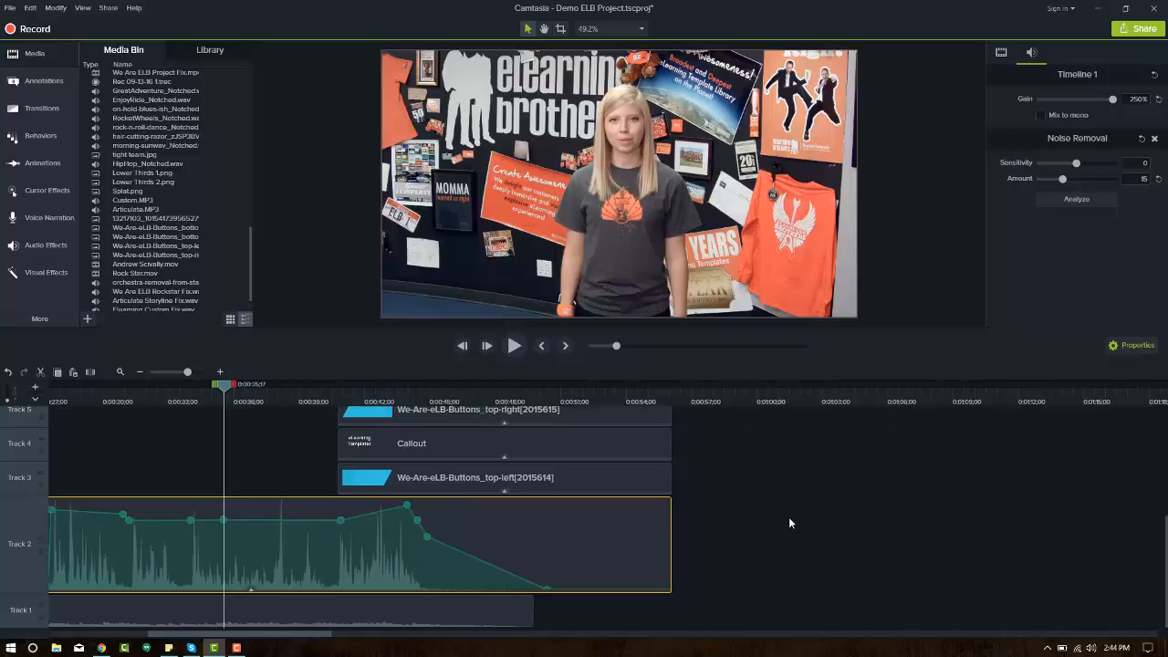
pyautogui.scroll(2, 789, 518)
pyautogui.moveTo(836, 441); pyautogui.dragTo(210, 551)
pyautogui.click(196, 398)
pyautogui.click(222, 372)
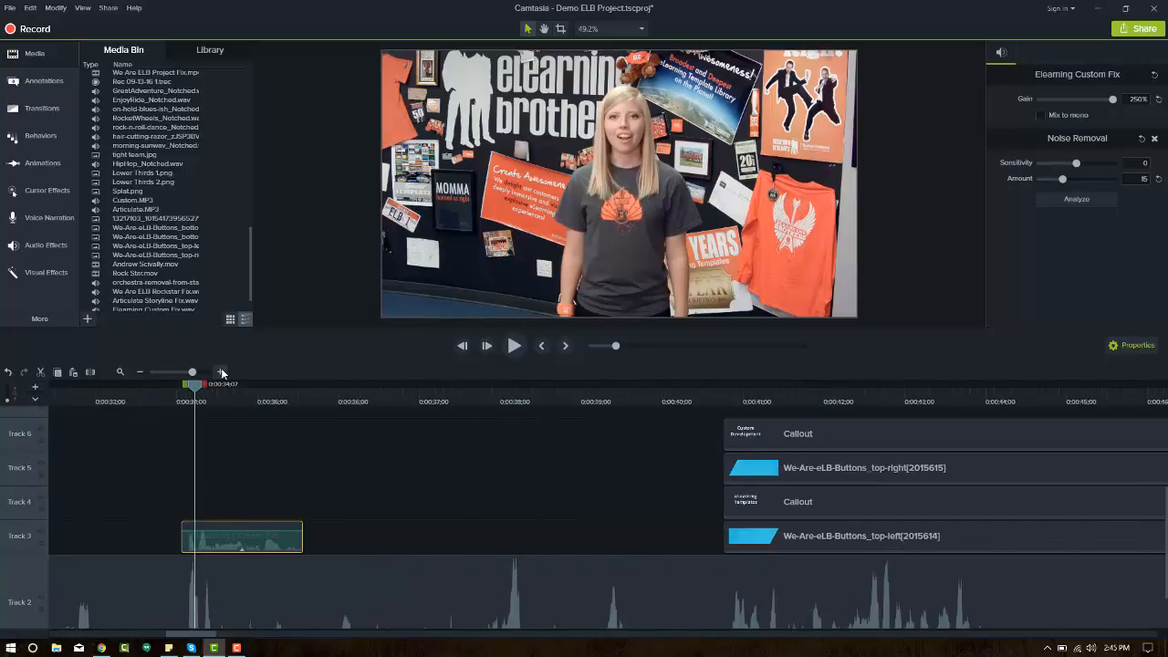
pyautogui.click(222, 372)
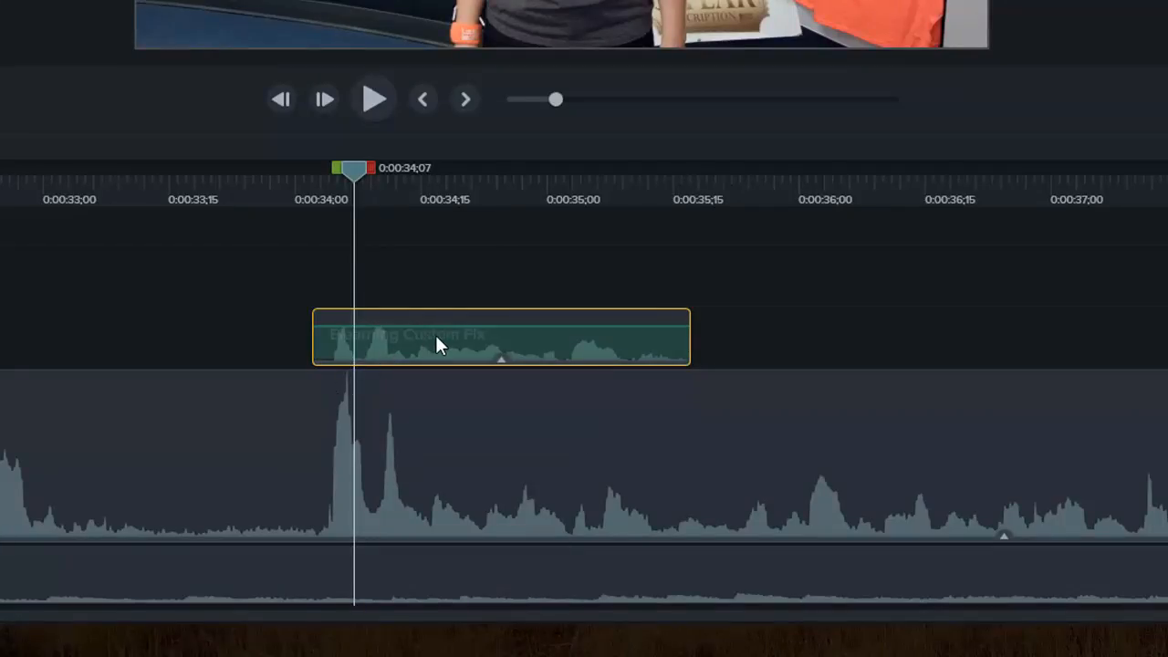
pyautogui.click(287, 195)
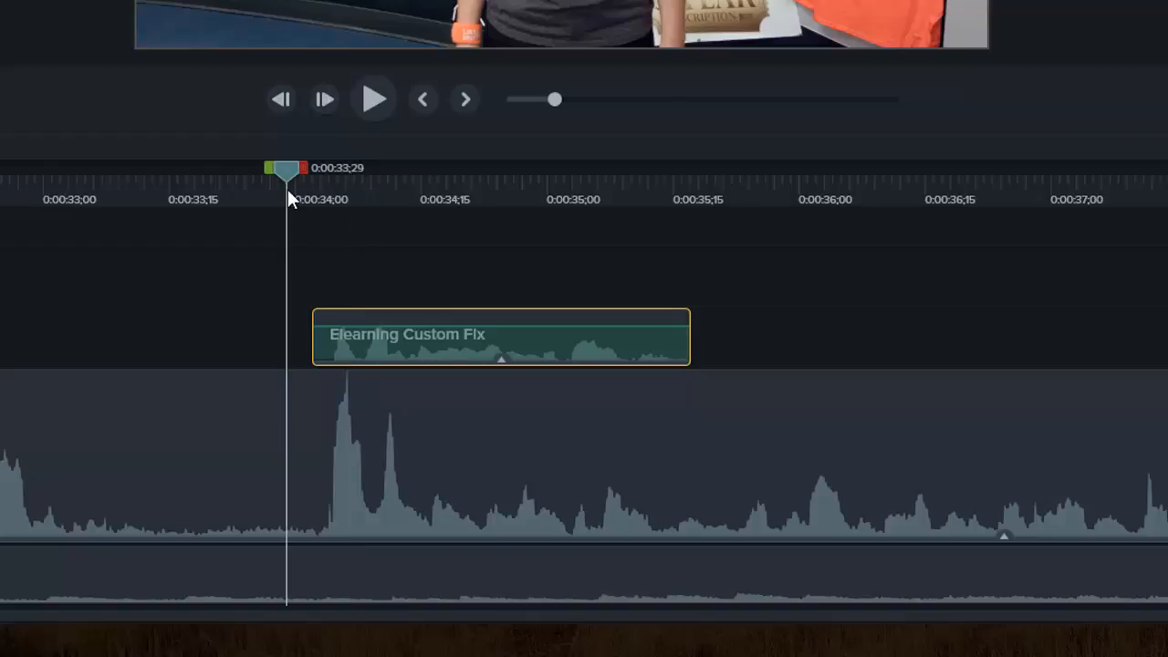
pyautogui.press('space')
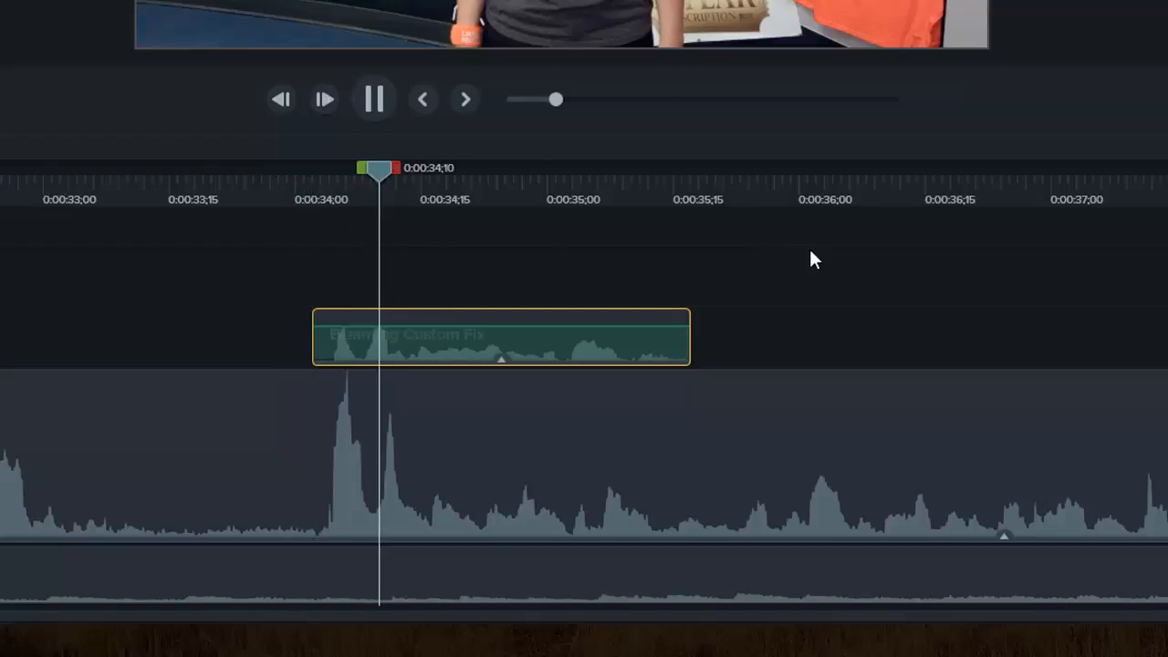
# Stop playback, select Timeline 1 on Track 2 and add an audio point at about 34;02
pyautogui.press('space')
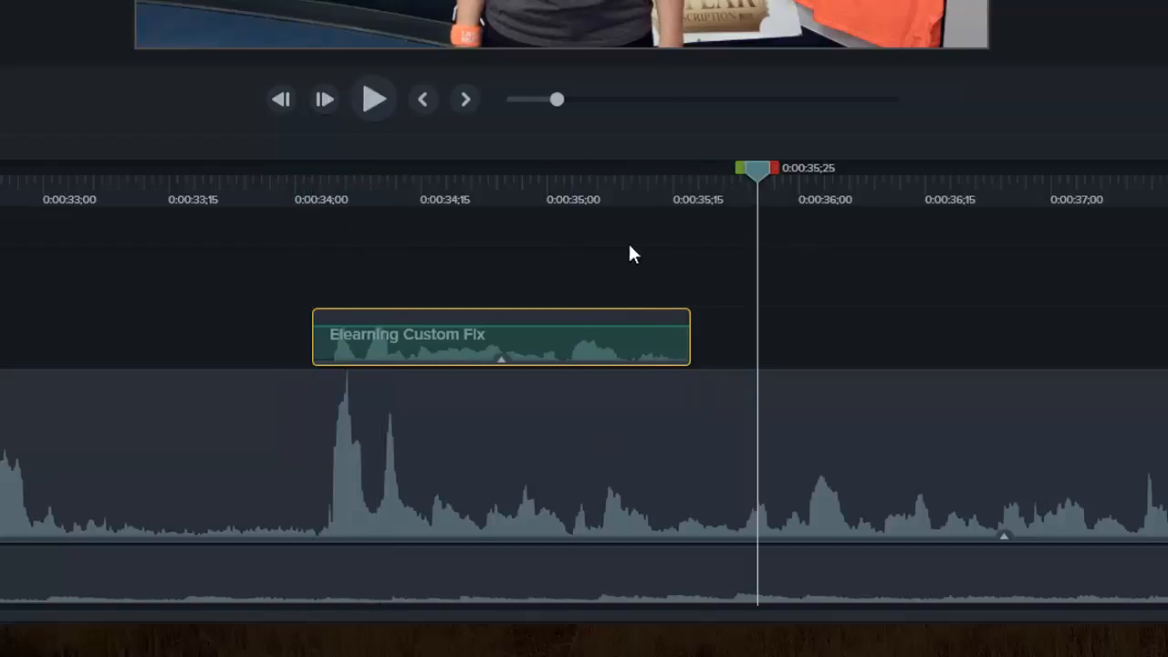
pyautogui.moveTo(563, 191)
pyautogui.mouseDown()
pyautogui.moveTo(620, 204)
pyautogui.moveTo(558, 209)
pyautogui.moveTo(568, 212)
pyautogui.mouseUp()
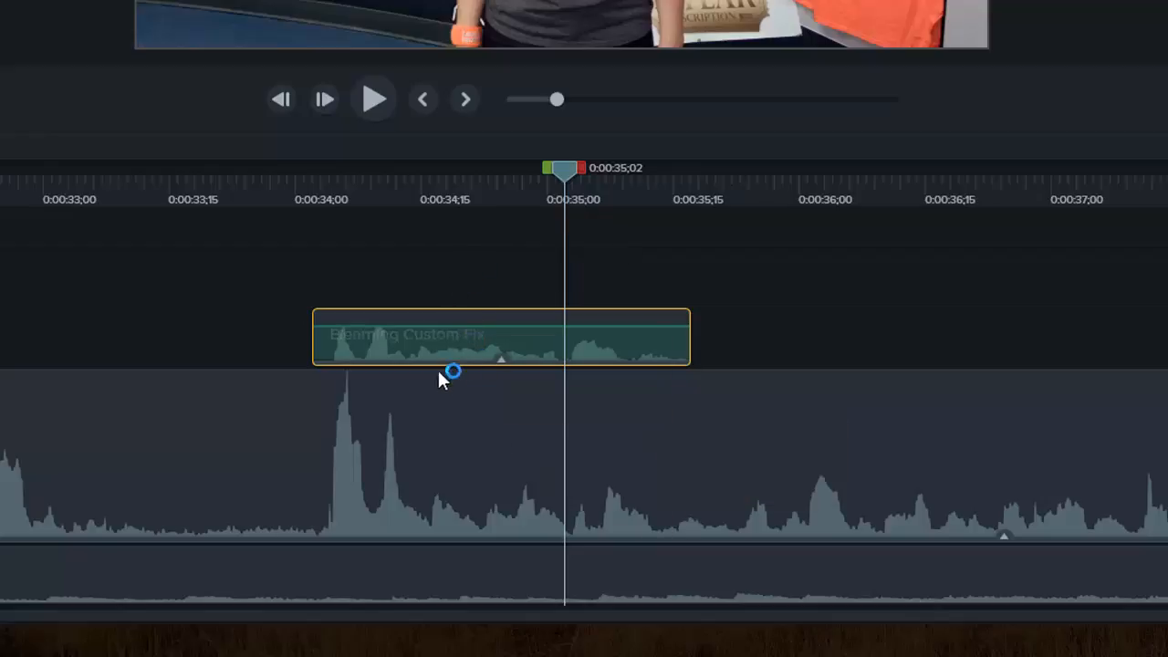
pyautogui.click(370, 470)
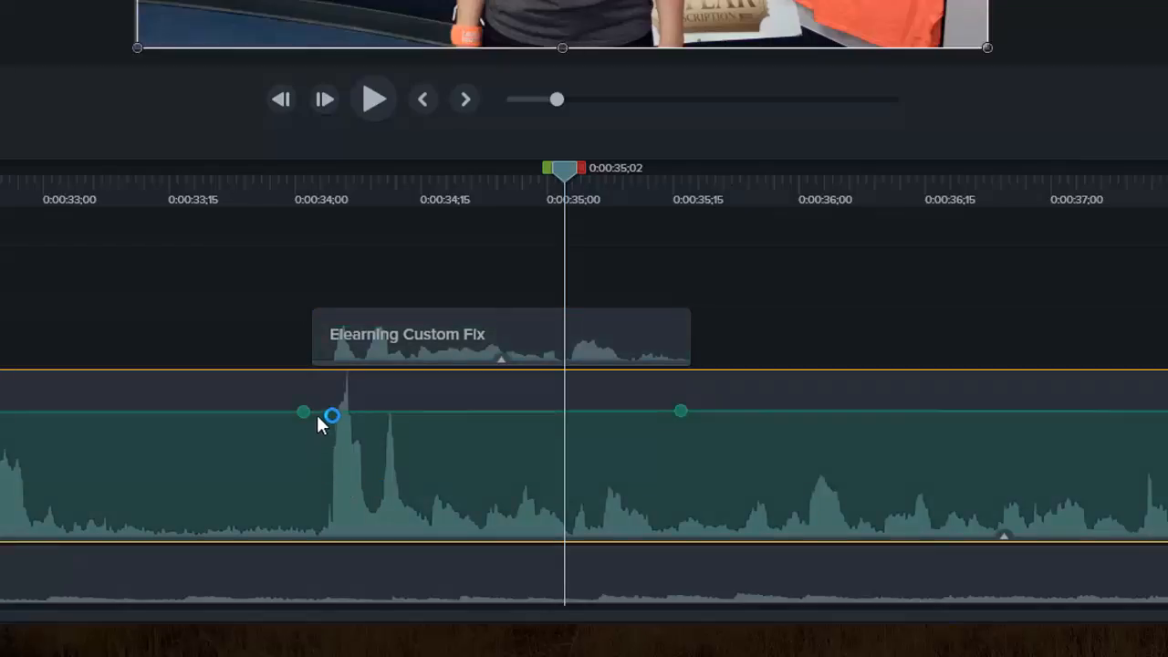
pyautogui.doubleClick(315, 412)
# Move the Elearning Custom Fix clip earlier on Track 3, ending at about 33;27, to hear the original words on Timeline 1 alone
pyautogui.moveTo(475, 345); pyautogui.dragTo(89, 355)
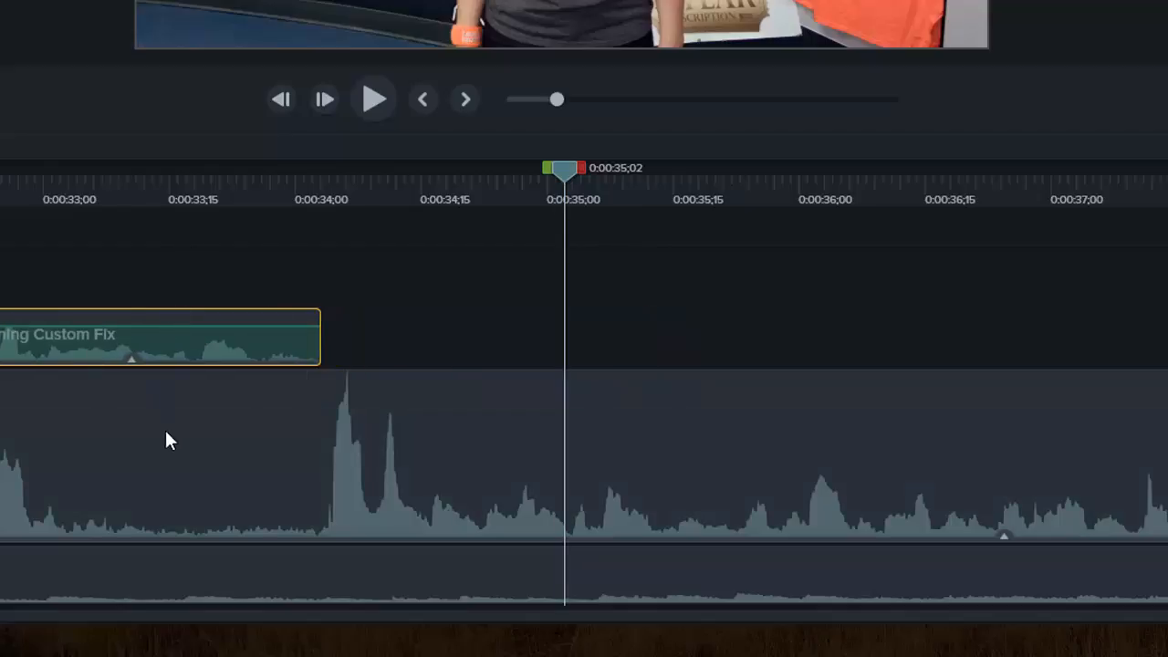
pyautogui.click(34, 191)
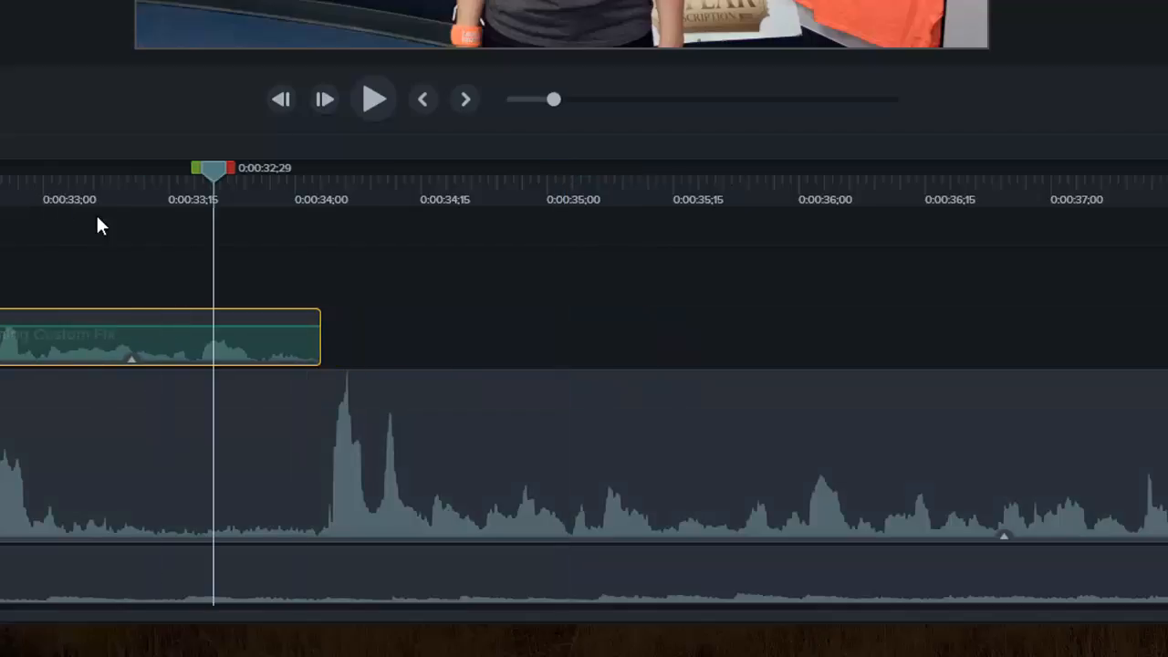
pyautogui.press('space')
pyautogui.click(277, 198)
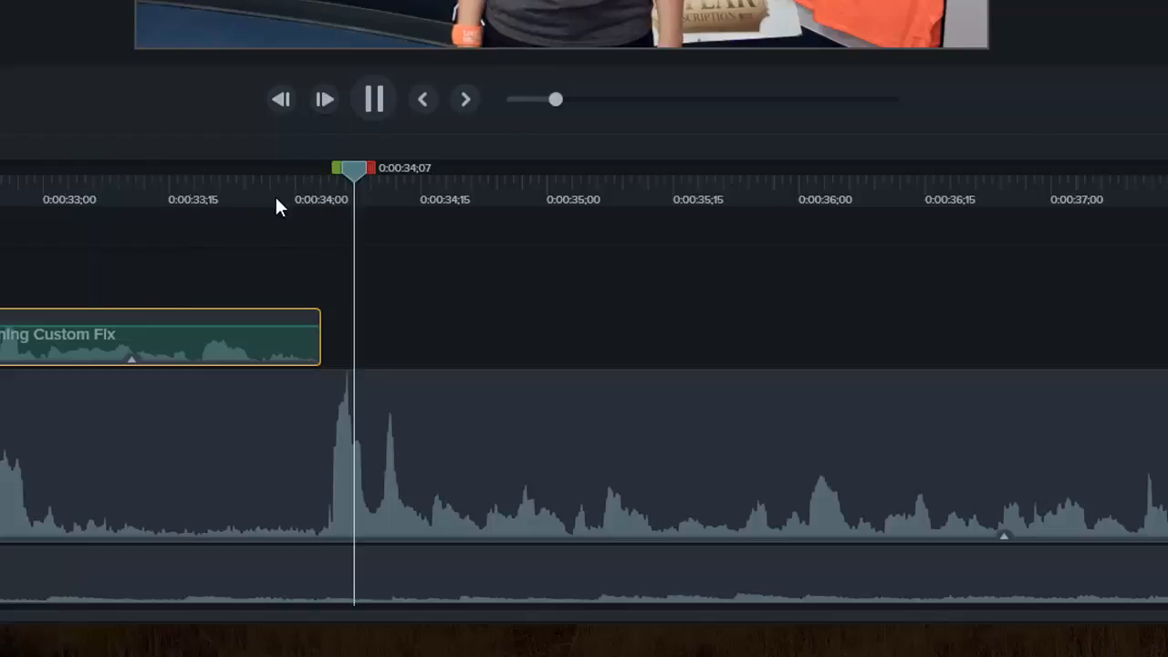
pyautogui.press('space')
pyautogui.click(149, 199)
pyautogui.press('space')
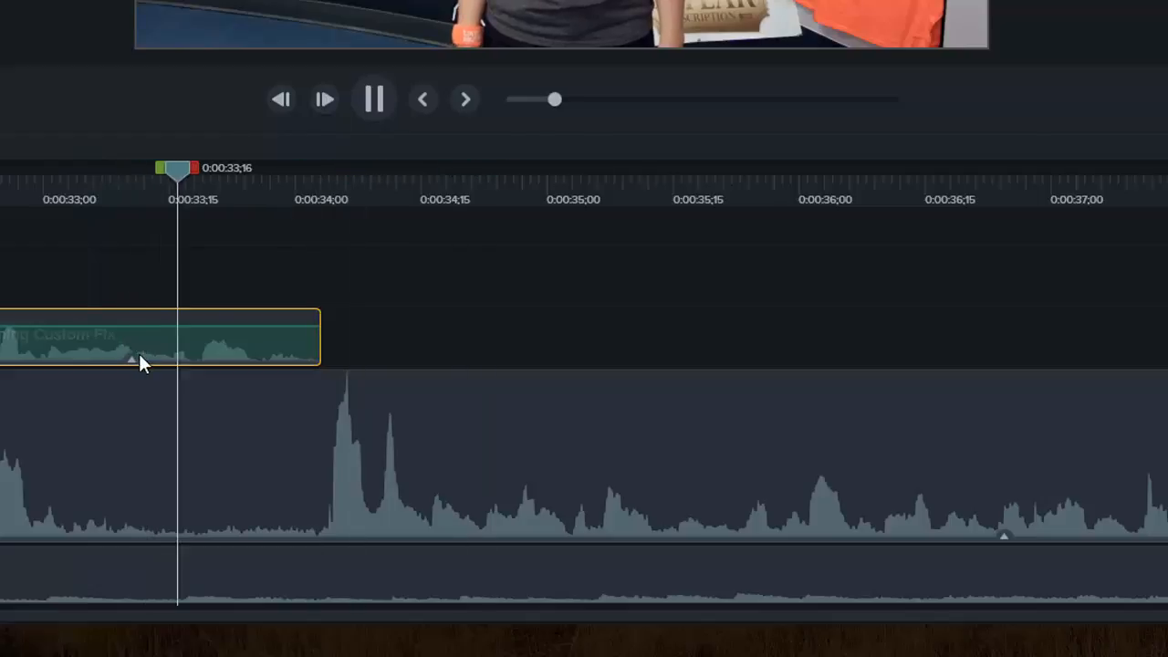
pyautogui.press('space')
pyautogui.moveTo(132, 342); pyautogui.dragTo(80, 340)
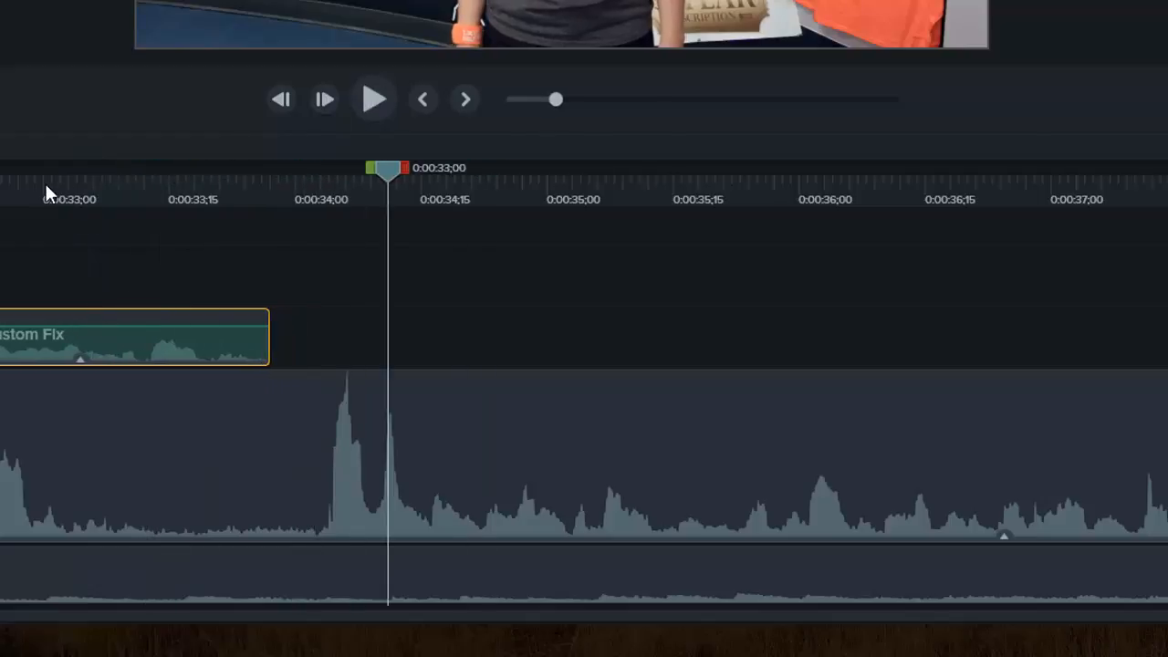
# Play the original audio from about 33;00 and 34;27 to locate where the faulty words end
pyautogui.click(44, 190)
pyautogui.press('space')
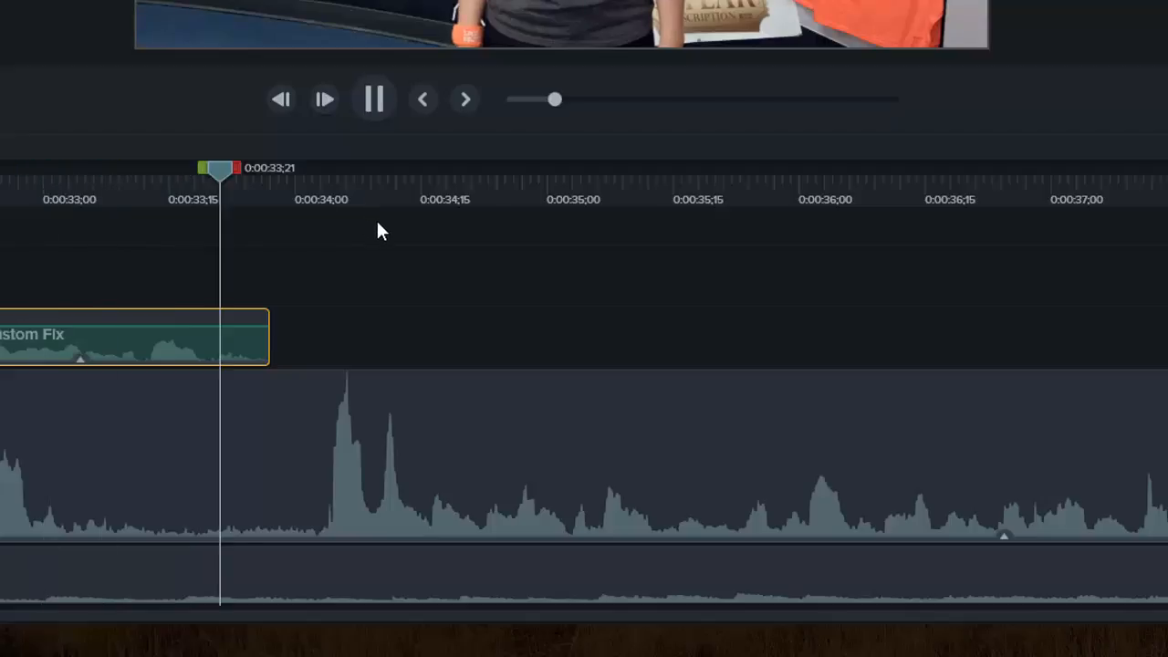
pyautogui.press('space')
pyautogui.click(520, 197)
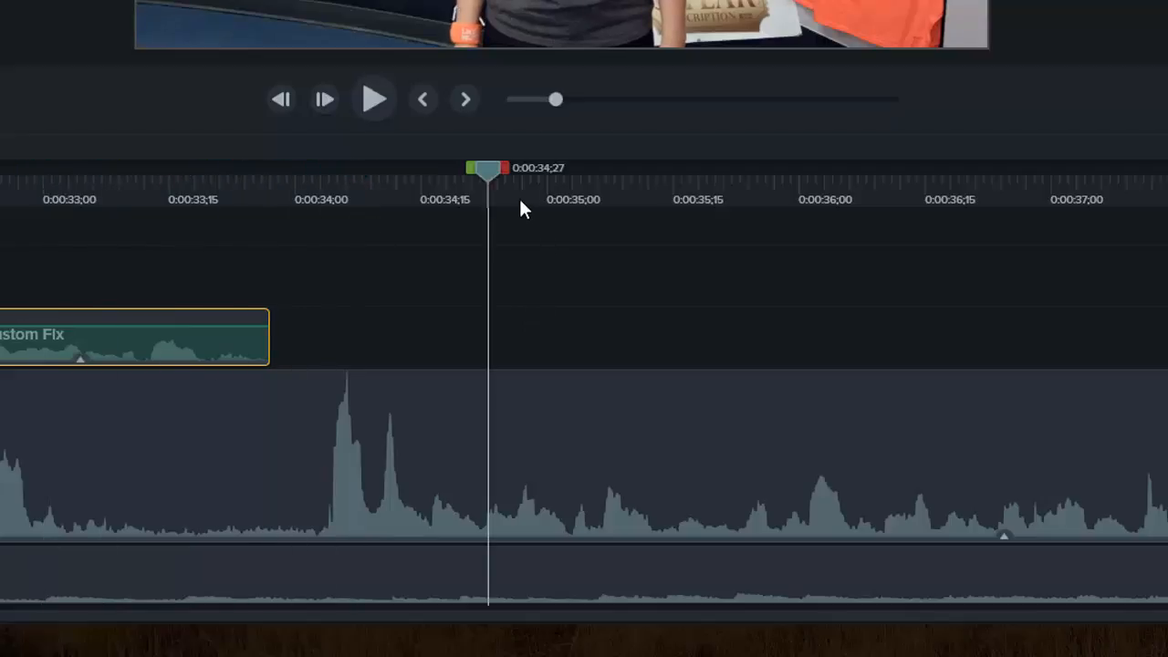
pyautogui.press('space')
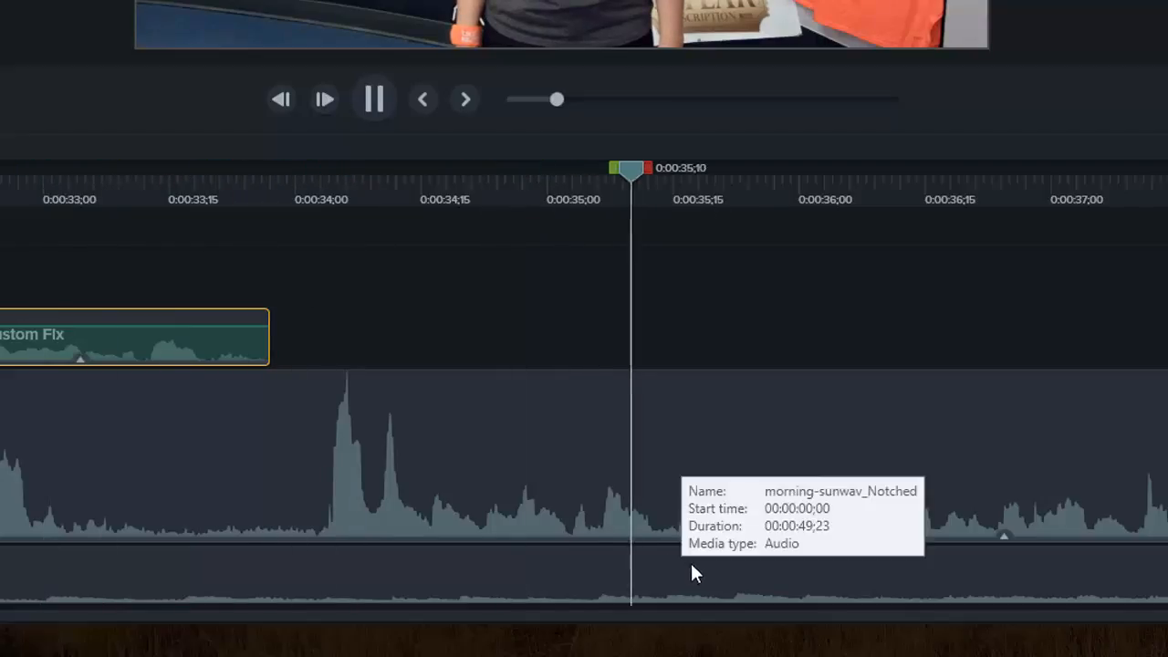
pyautogui.press('space')
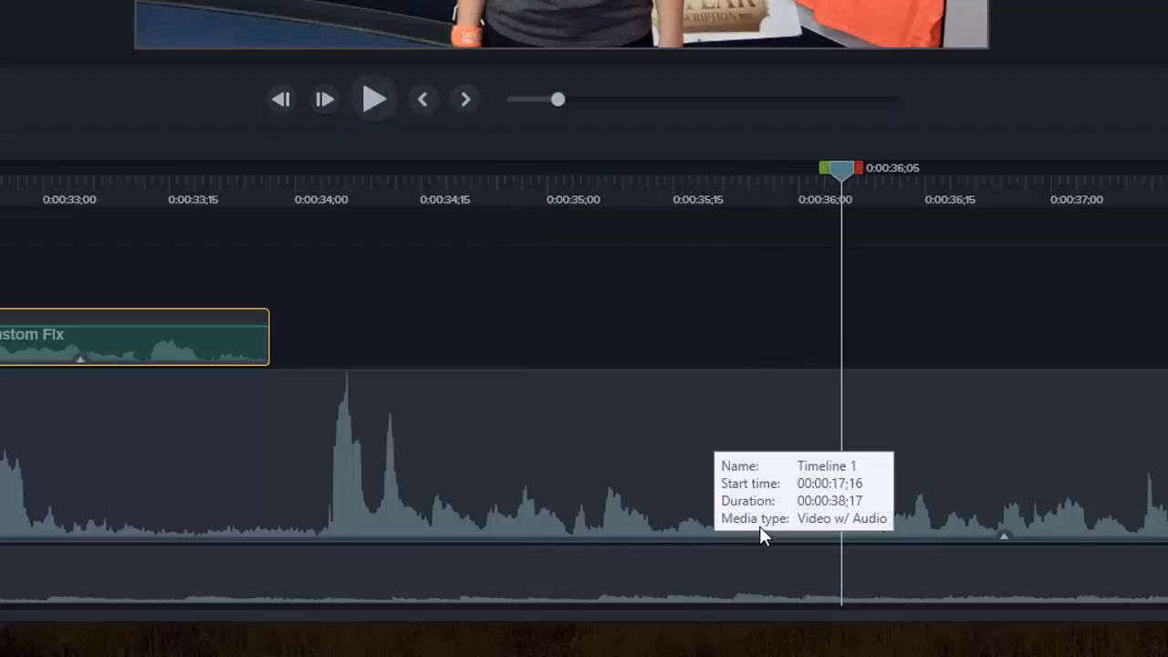
# Add an audio point on Timeline 1 at 35;22 and silence the original audio between about 34;02 and 35;21
pyautogui.moveTo(755, 191); pyautogui.dragTo(737, 195)
pyautogui.click(680, 446)
pyautogui.click(731, 411)
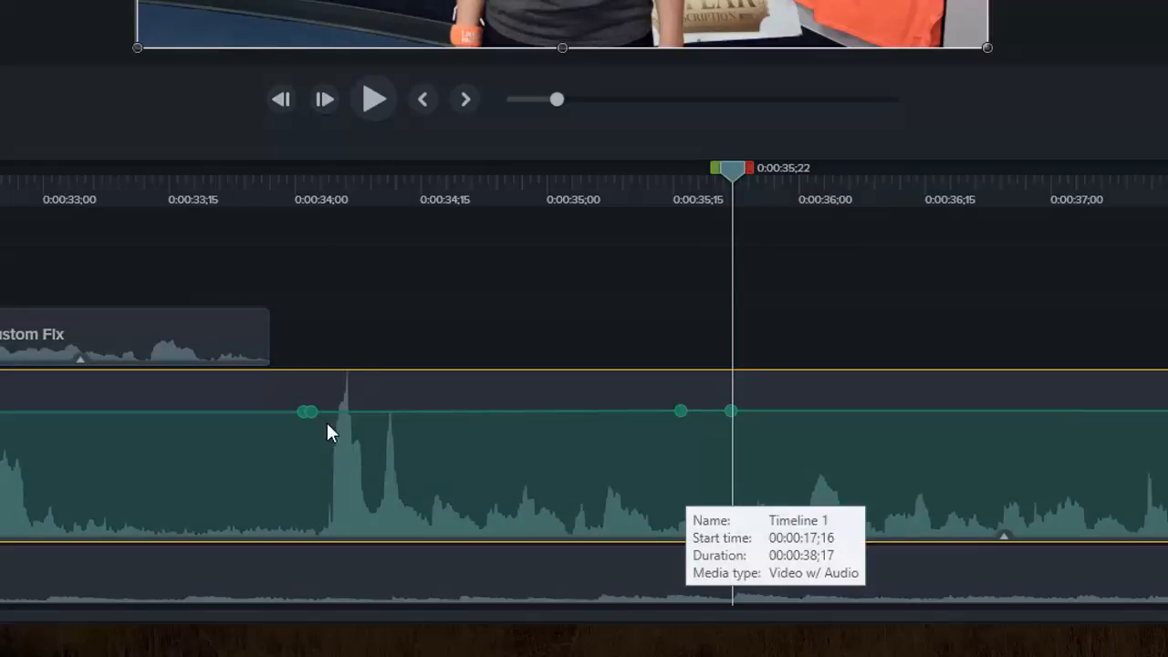
pyautogui.moveTo(542, 411); pyautogui.dragTo(537, 525)
pyautogui.moveTo(685, 515); pyautogui.dragTo(723, 515)
# Move the Elearning Custom Fix clip back over the silenced words, starting at about 34;02, and play it from 33;22
pyautogui.moveTo(80, 343); pyautogui.dragTo(486, 352)
pyautogui.click(506, 436)
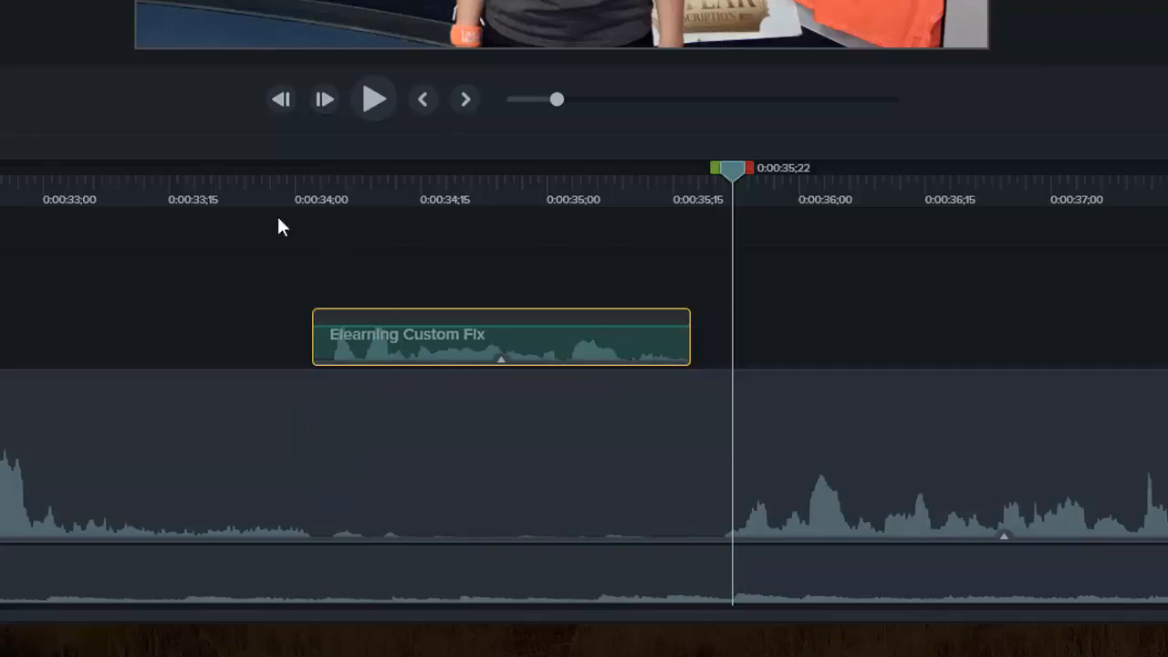
pyautogui.click(225, 195)
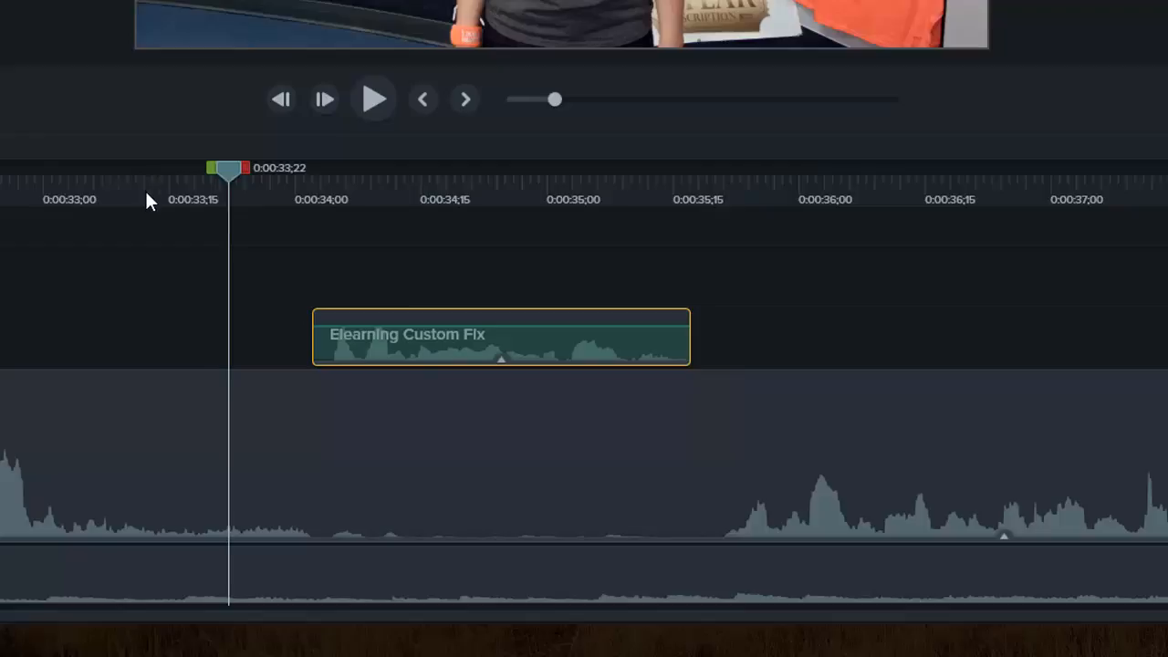
pyautogui.press('space')
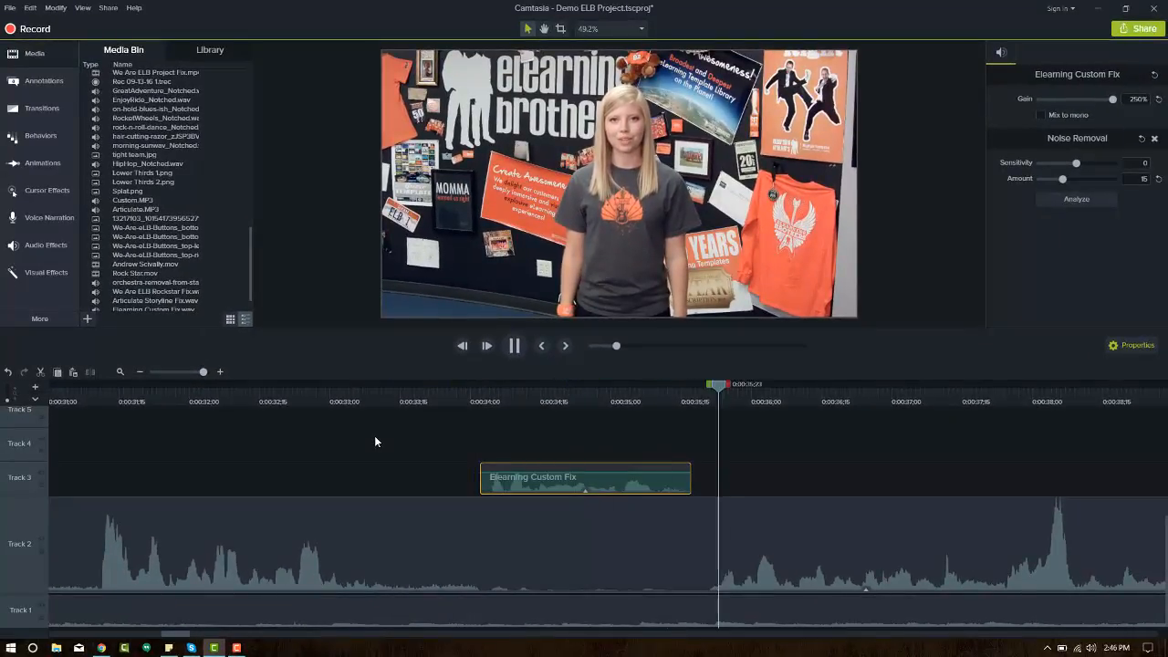
pyautogui.press('space')
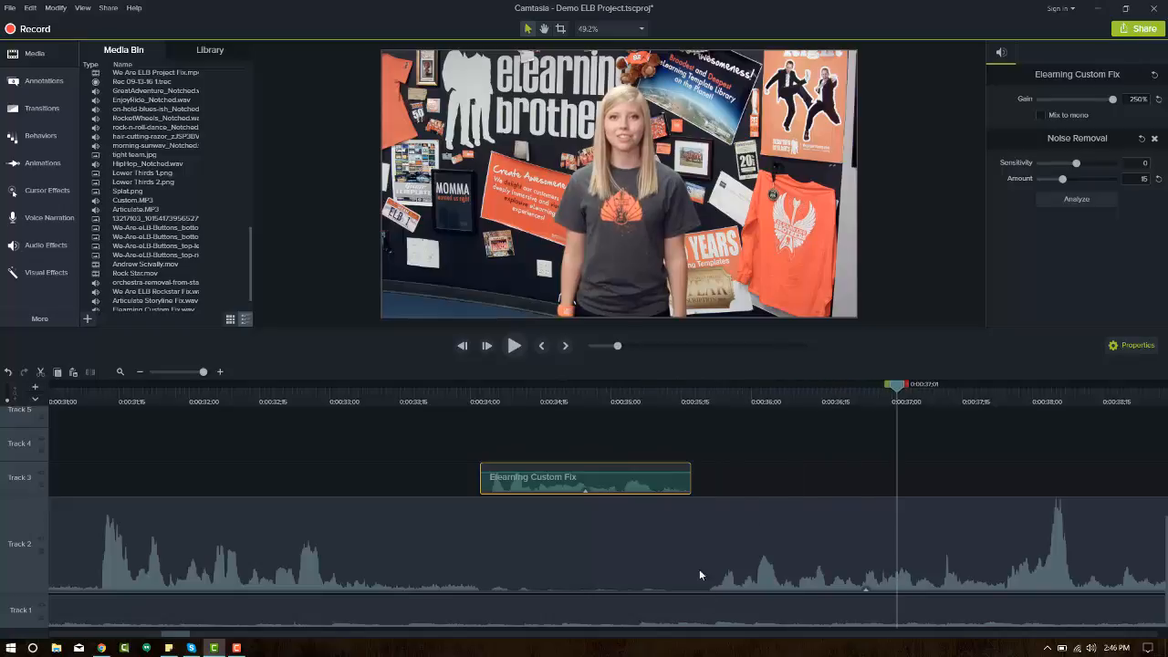
# Select Timeline 1 to check its volume drop and replay the fixed passage from about 33;17
pyautogui.click(703, 544)
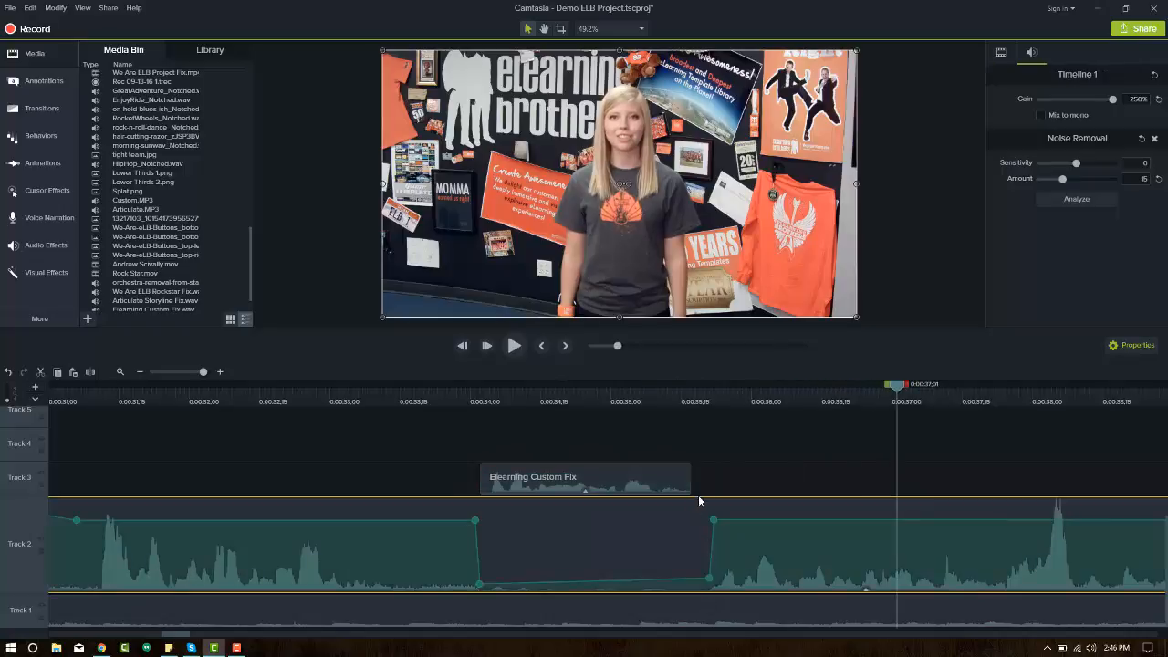
pyautogui.click(408, 402)
pyautogui.press('space')
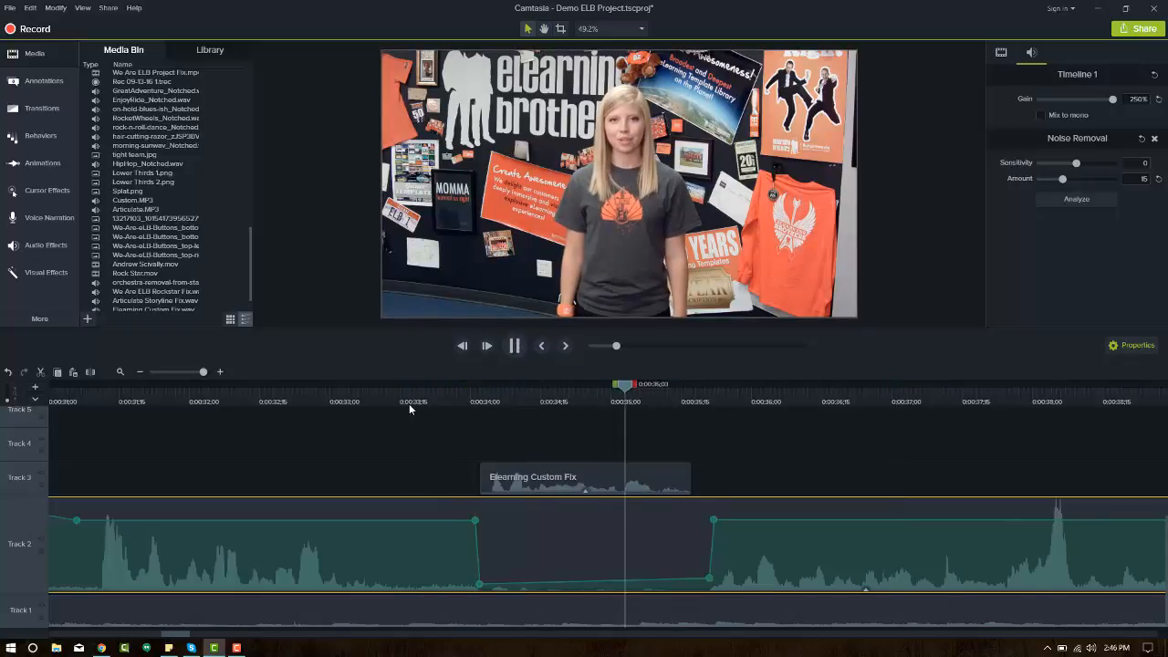
pyautogui.press('space')
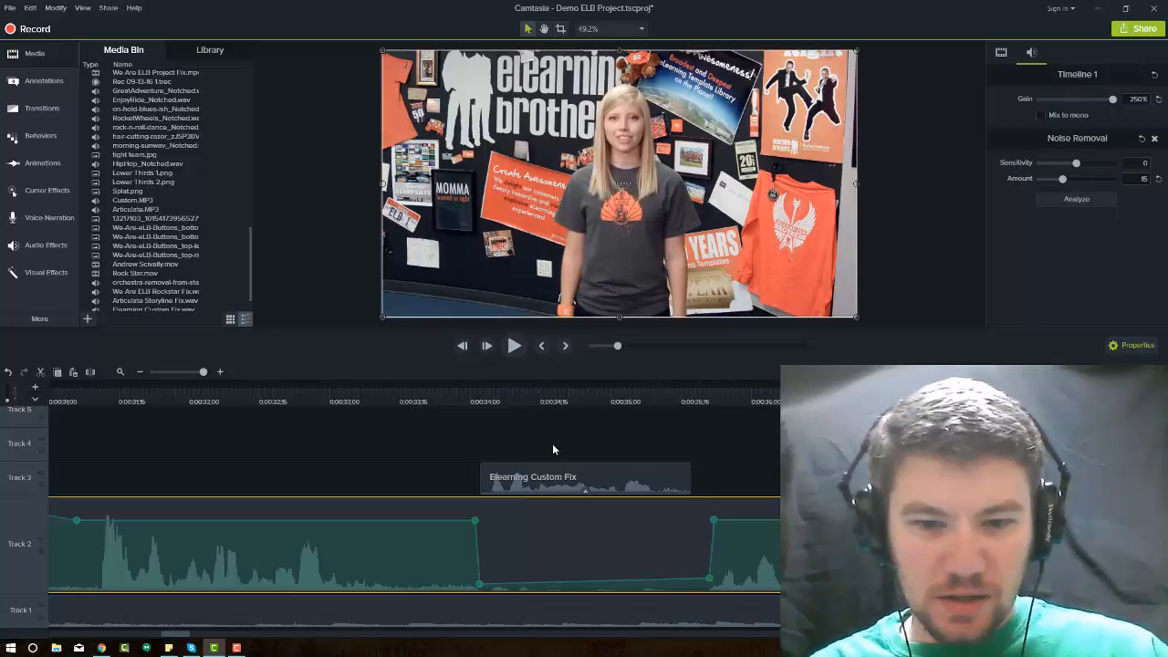
# Zoom the timeline out to the whole project and reduce Track 2 to the same height as the other tracks
pyautogui.click(141, 372)
pyautogui.click(142, 372)
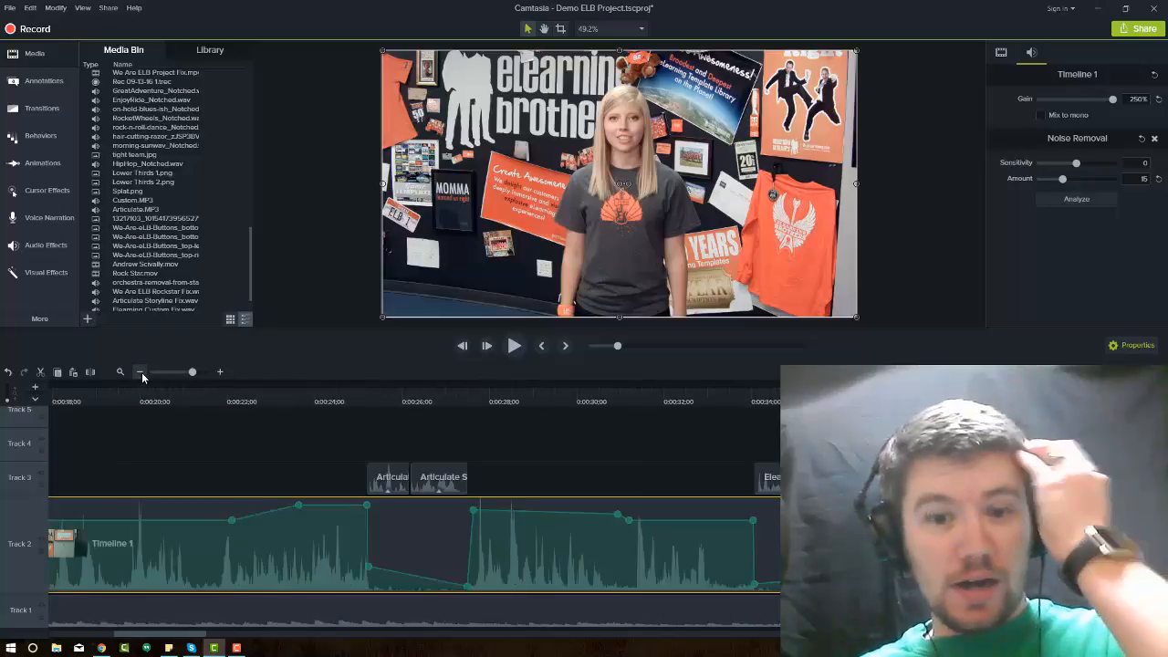
pyautogui.click(141, 372)
pyautogui.click(142, 372)
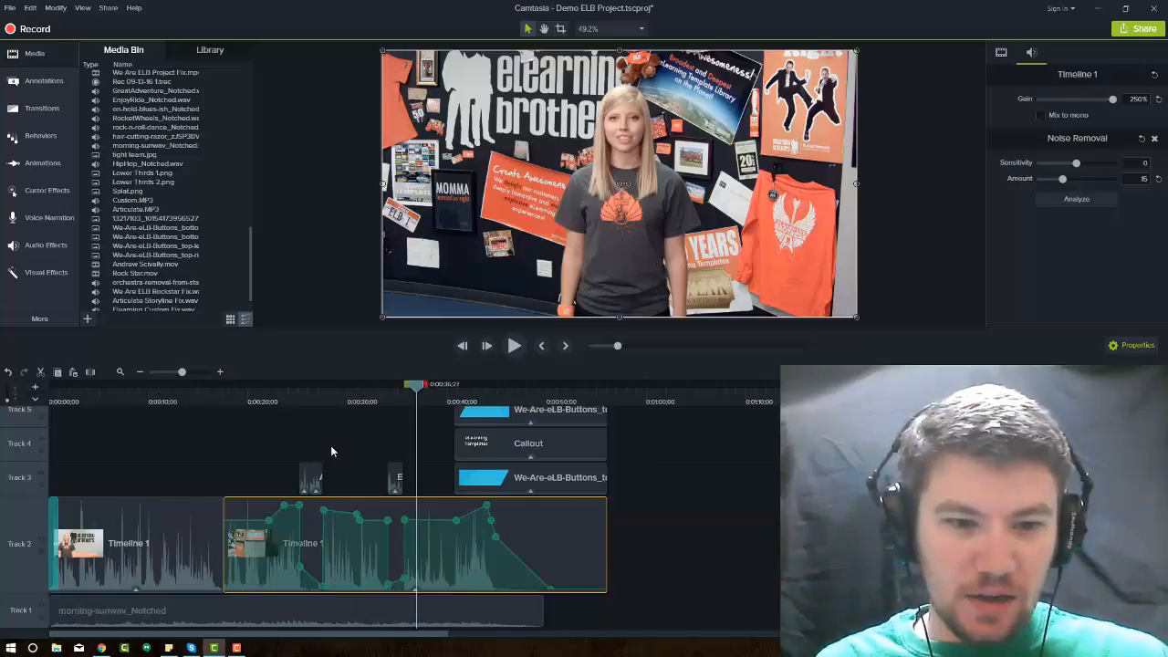
pyautogui.click(285, 406)
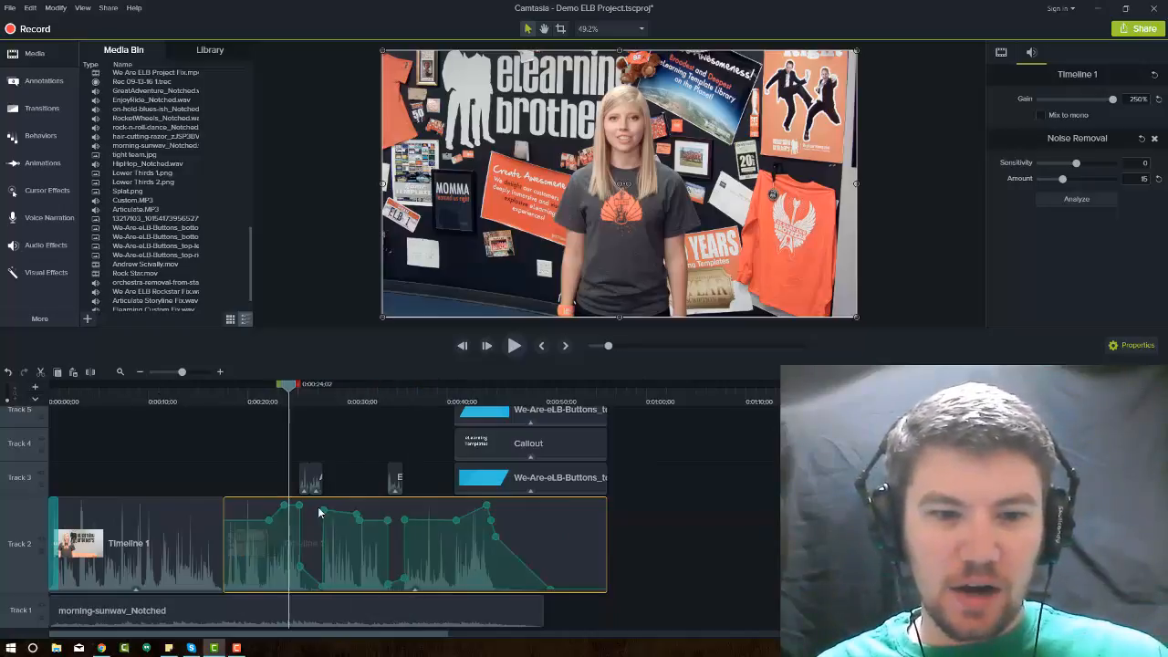
pyautogui.scroll(1, 393, 566)
pyautogui.scroll(1, 389, 566)
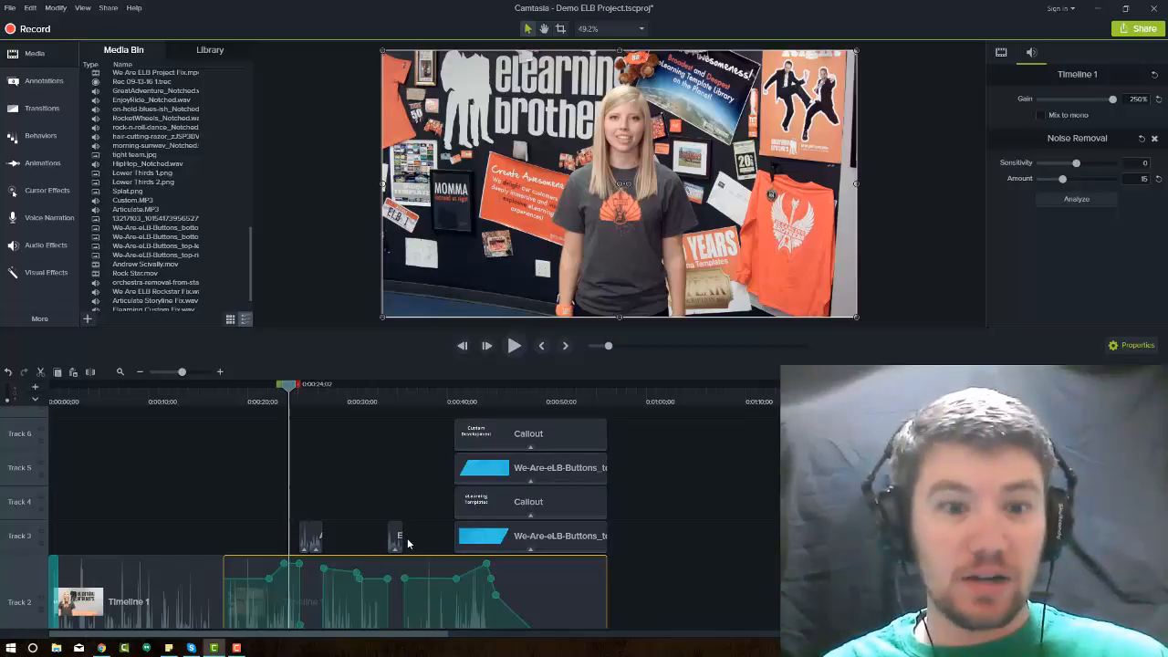
pyautogui.scroll(-2, 407, 544)
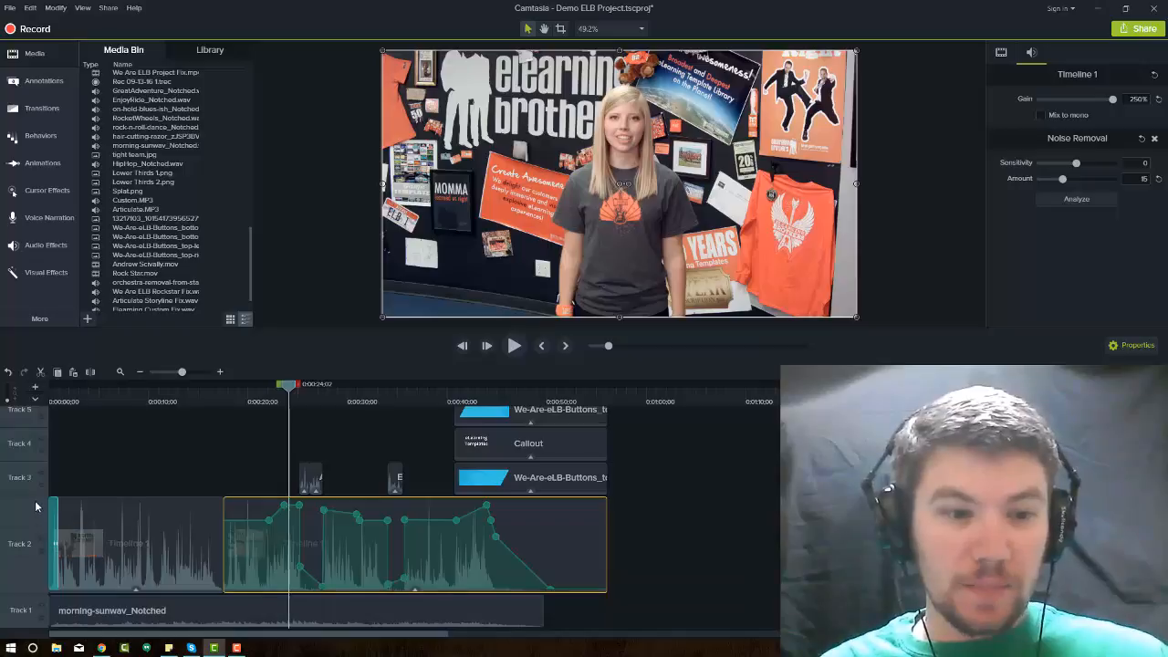
pyautogui.moveTo(30, 503); pyautogui.dragTo(10, 572)
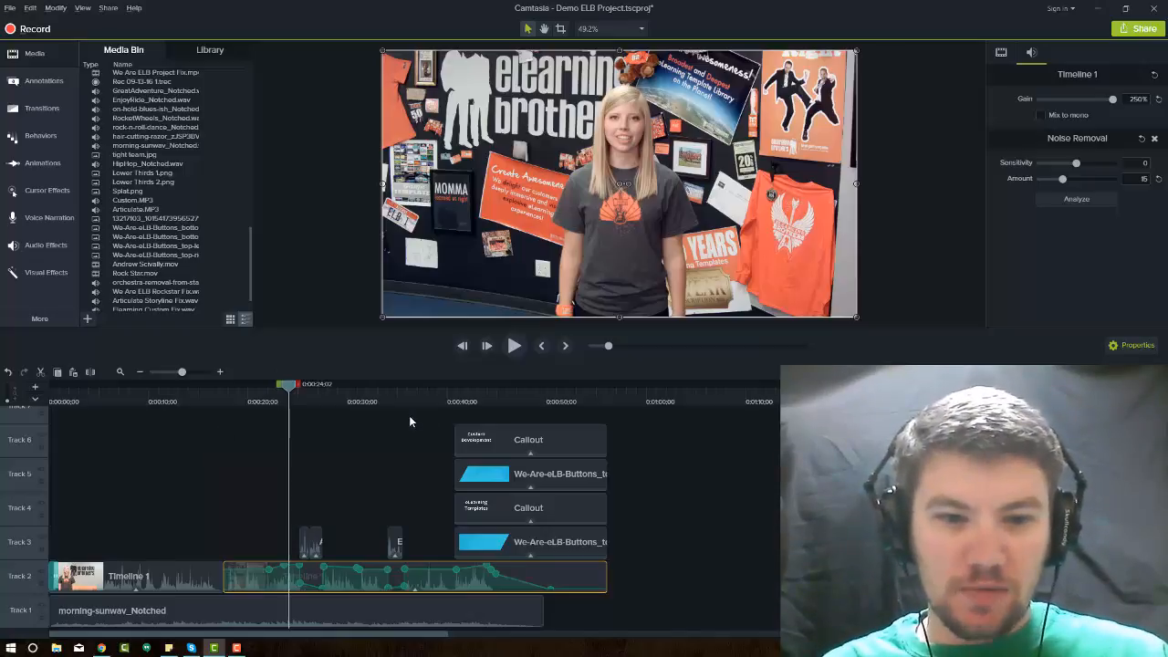
# Play the timeline from 39;18 to review how the callout banners appear, and look at the available animation presets
pyautogui.click(443, 395)
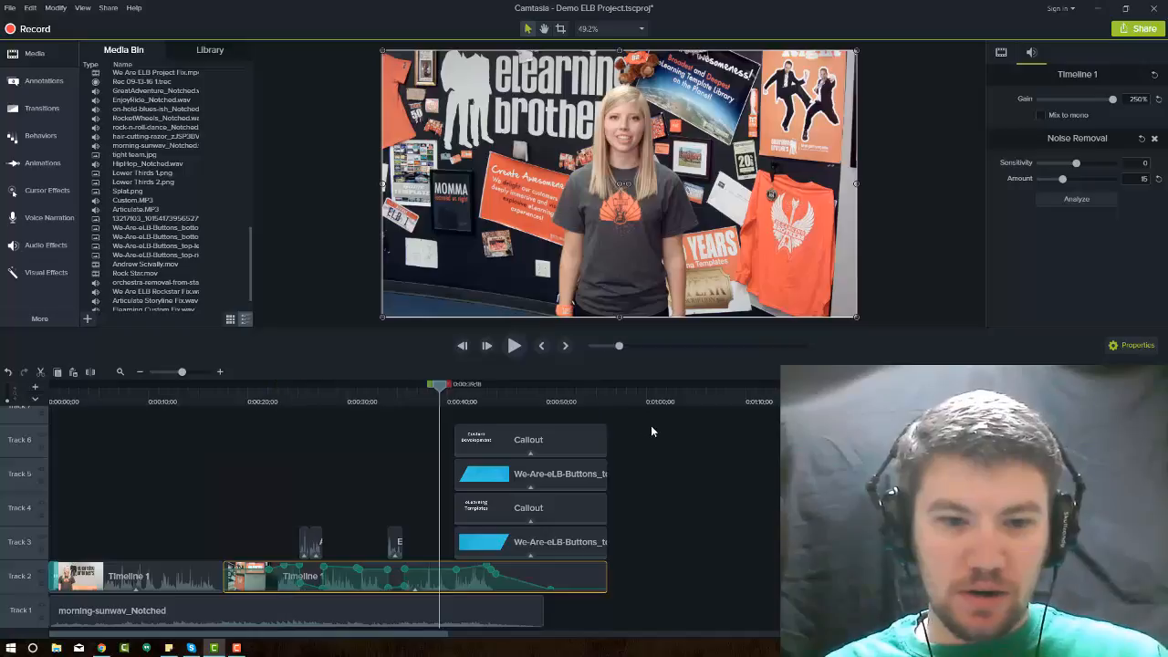
pyautogui.press('space')
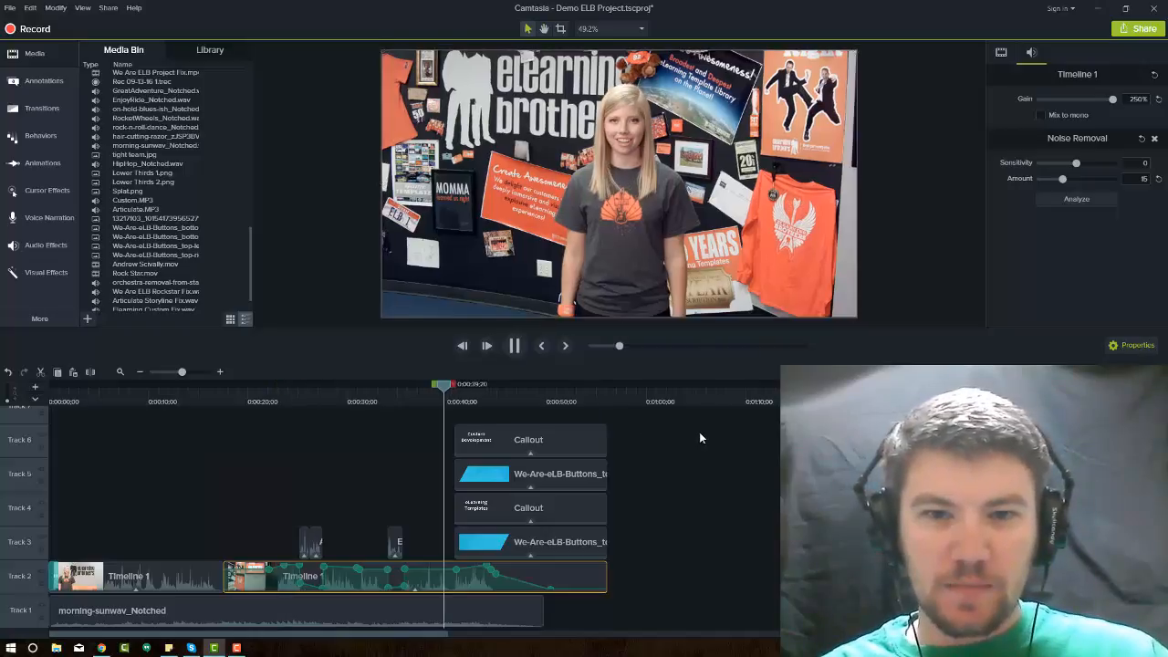
pyautogui.press('space')
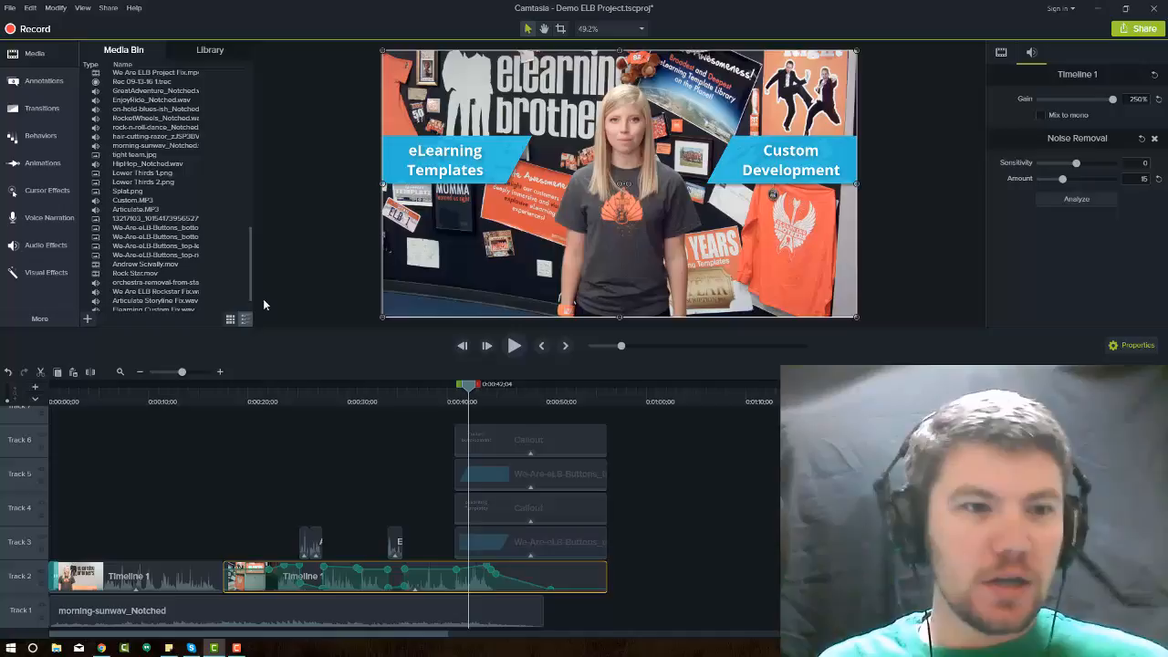
pyautogui.click(42, 162)
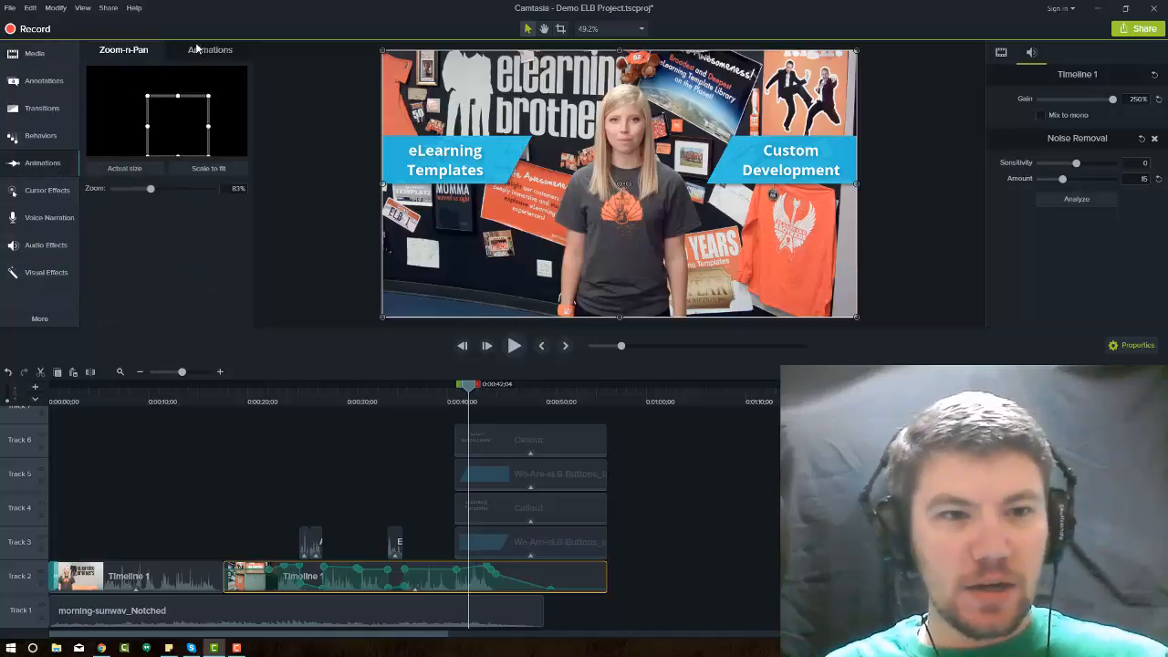
pyautogui.click(198, 49)
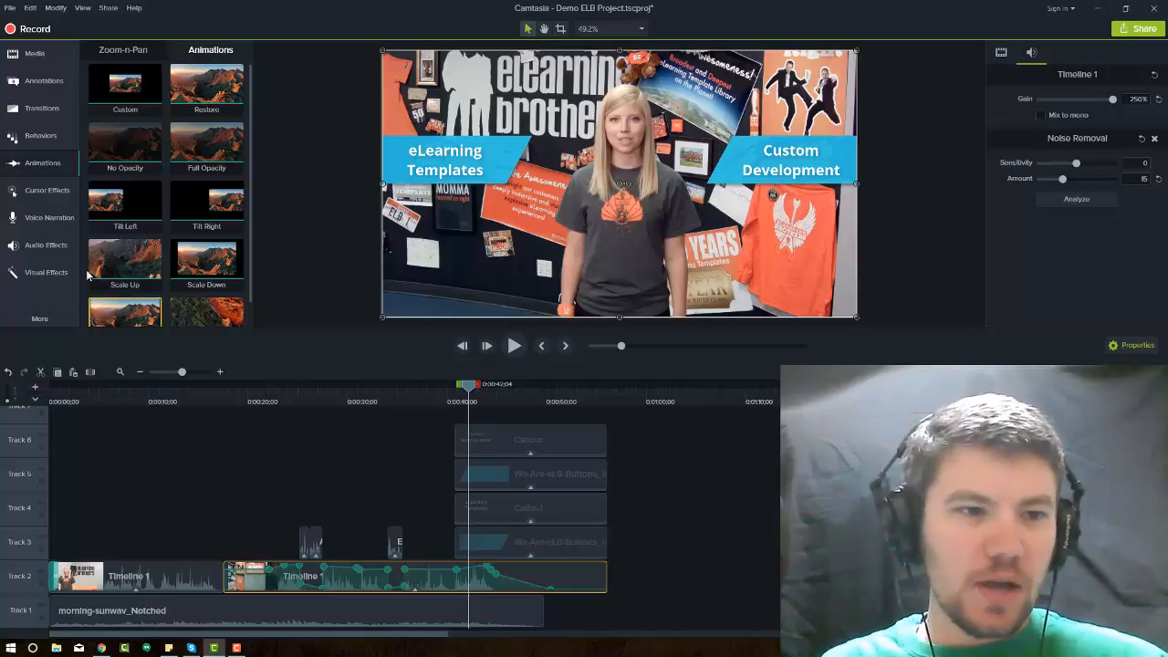
# Apply the Sliding behavior to the two callouts and two banner graphics on Tracks 3 to 6
pyautogui.click(36, 139)
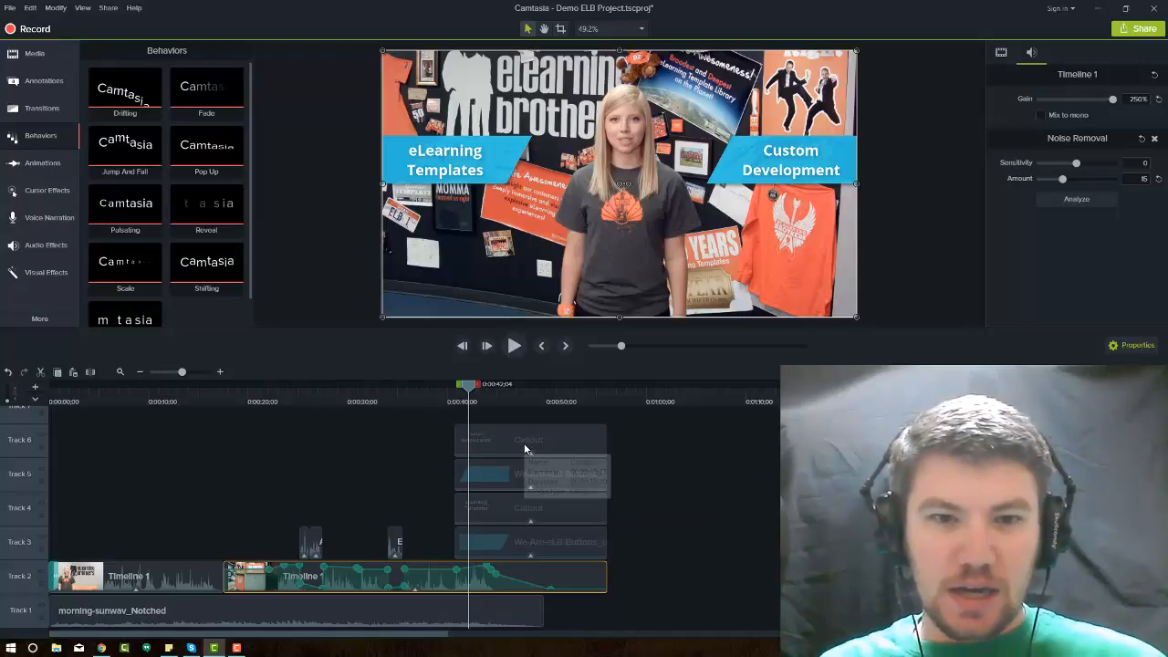
pyautogui.scroll(-1, 178, 304)
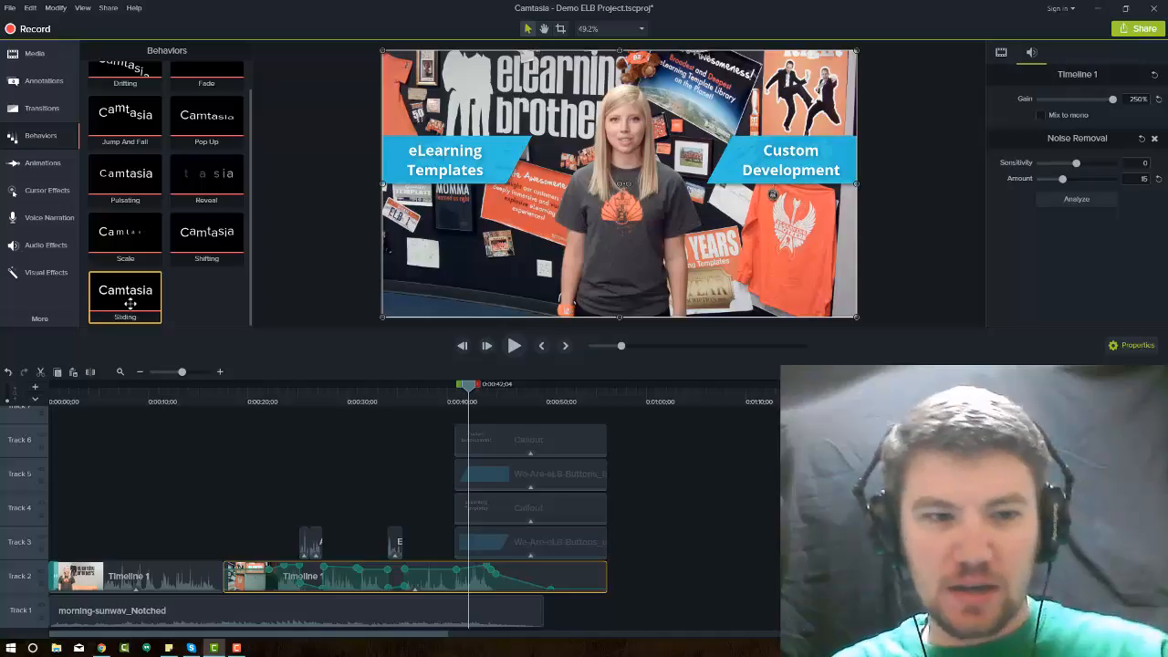
pyautogui.moveTo(541, 419); pyautogui.dragTo(512, 538)
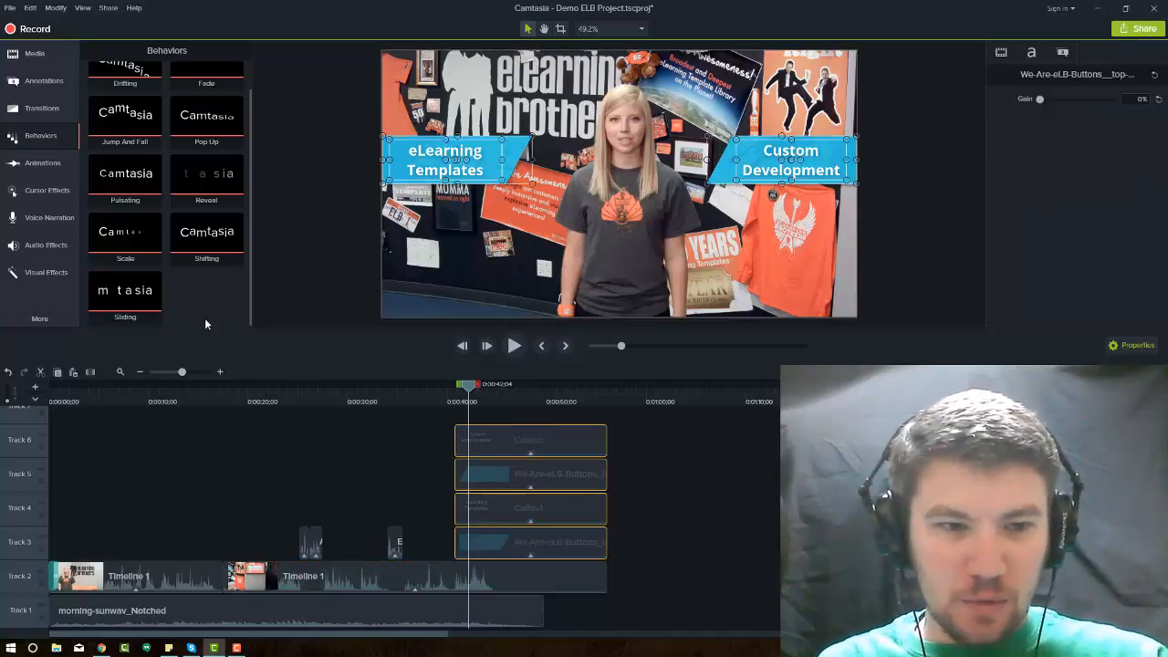
pyautogui.moveTo(135, 309); pyautogui.dragTo(587, 481)
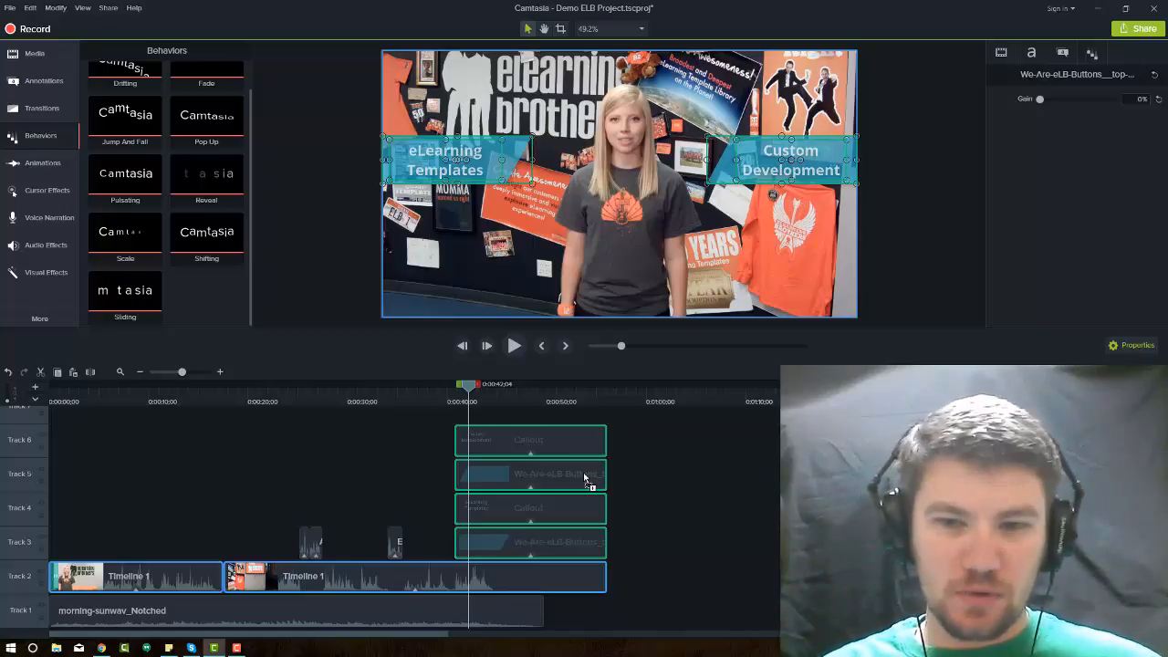
# Finish applying Sliding to the four banner clips and set the Custom Development callout and banner to enter with direction Right
pyautogui.moveTo(587, 478); pyautogui.dragTo(587, 477)
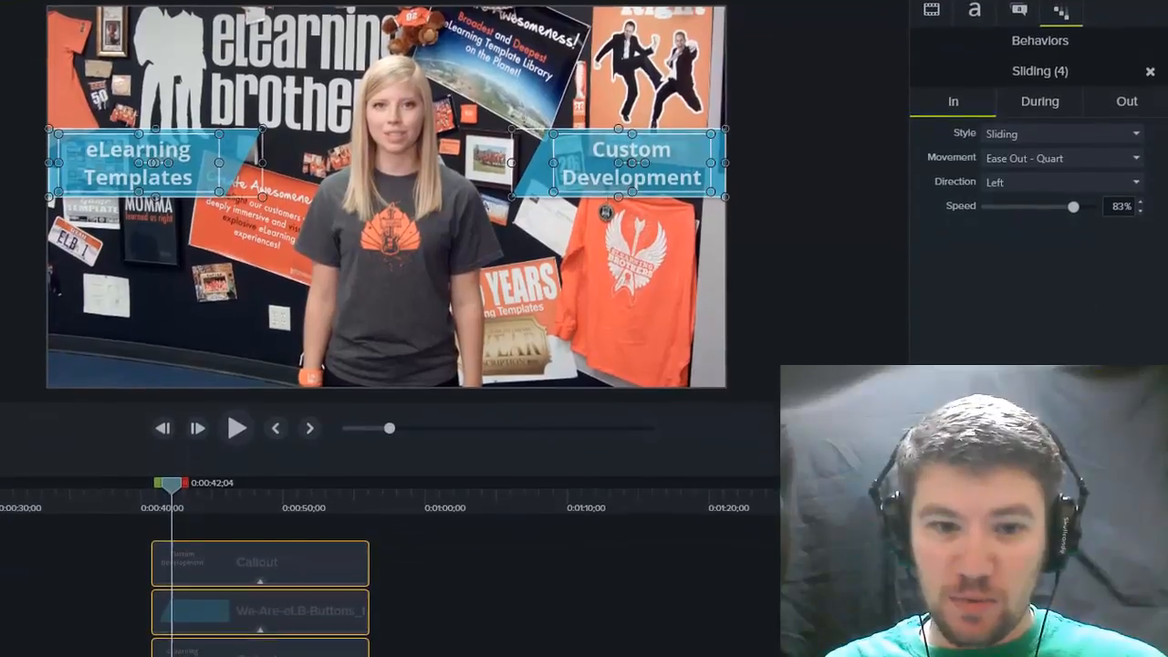
pyautogui.moveTo(412, 553); pyautogui.dragTo(301, 619)
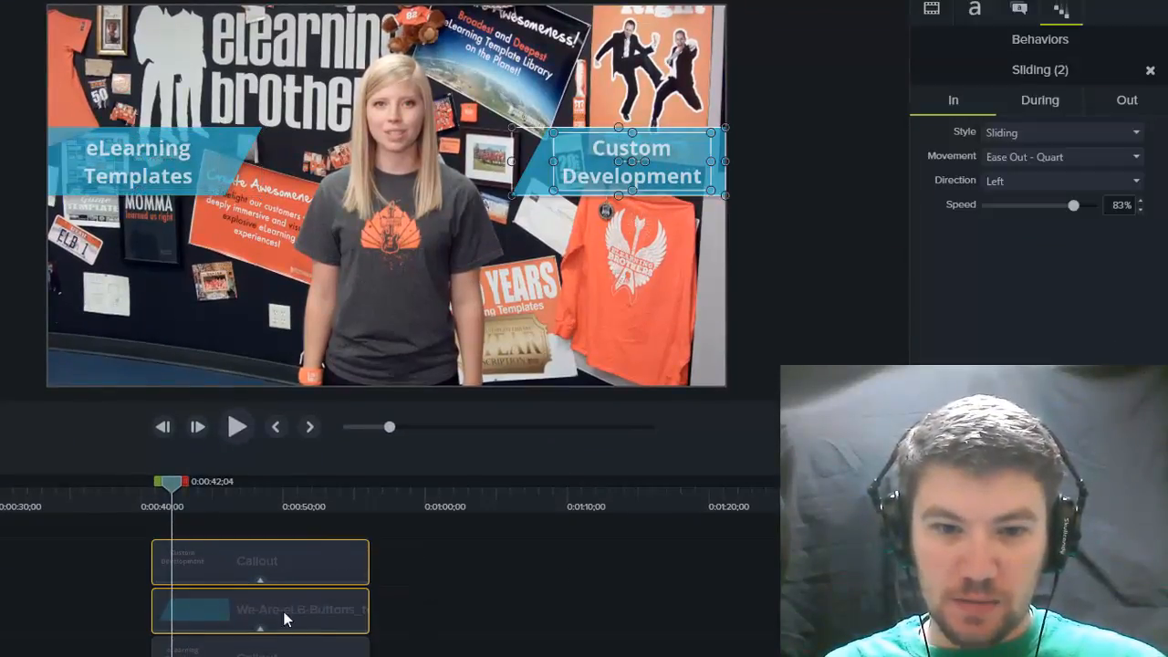
pyautogui.click(1086, 178)
pyautogui.click(1005, 223)
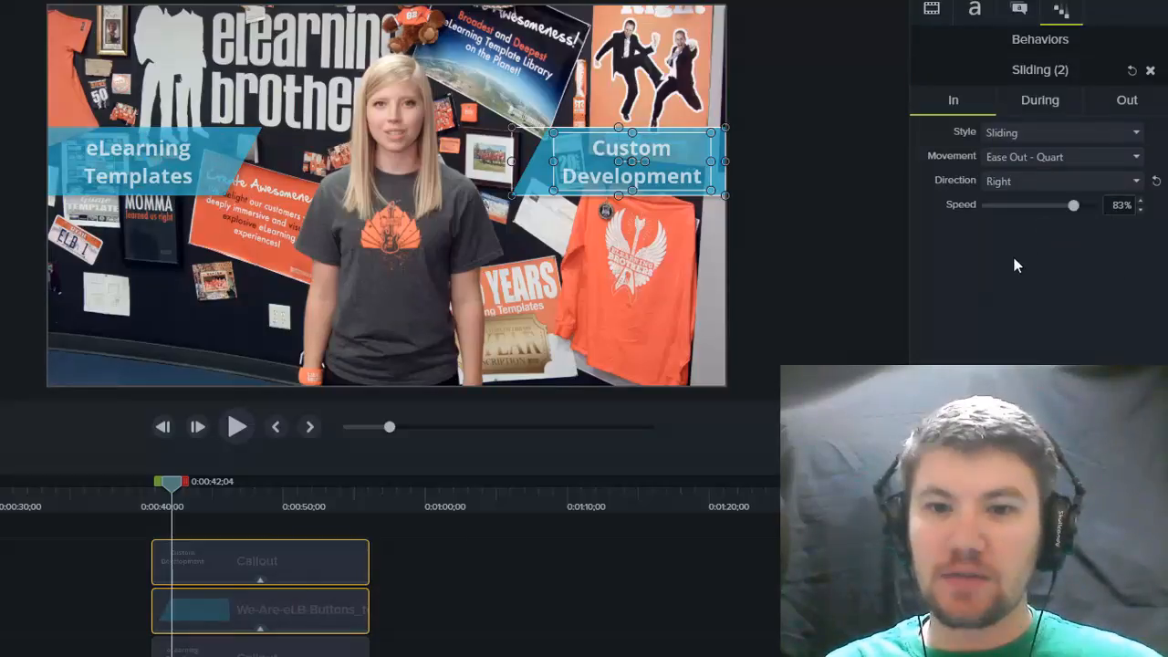
# Play the timeline from 40;10 to review how the two banners slide in
pyautogui.moveTo(166, 517); pyautogui.dragTo(144, 507)
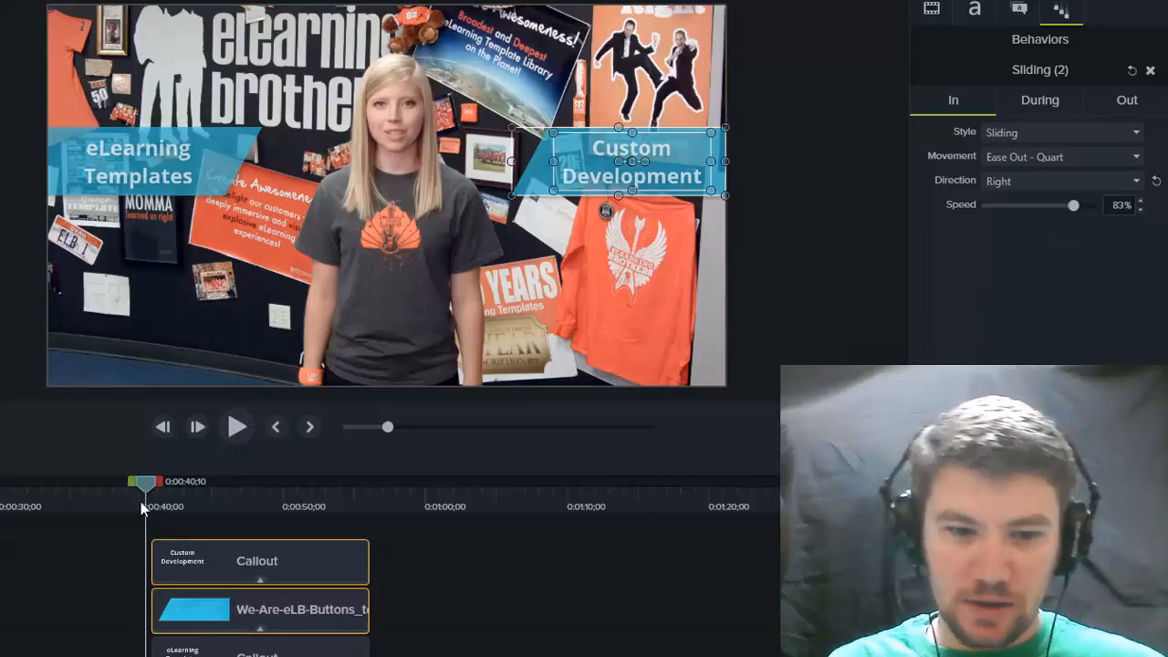
pyautogui.press('space')
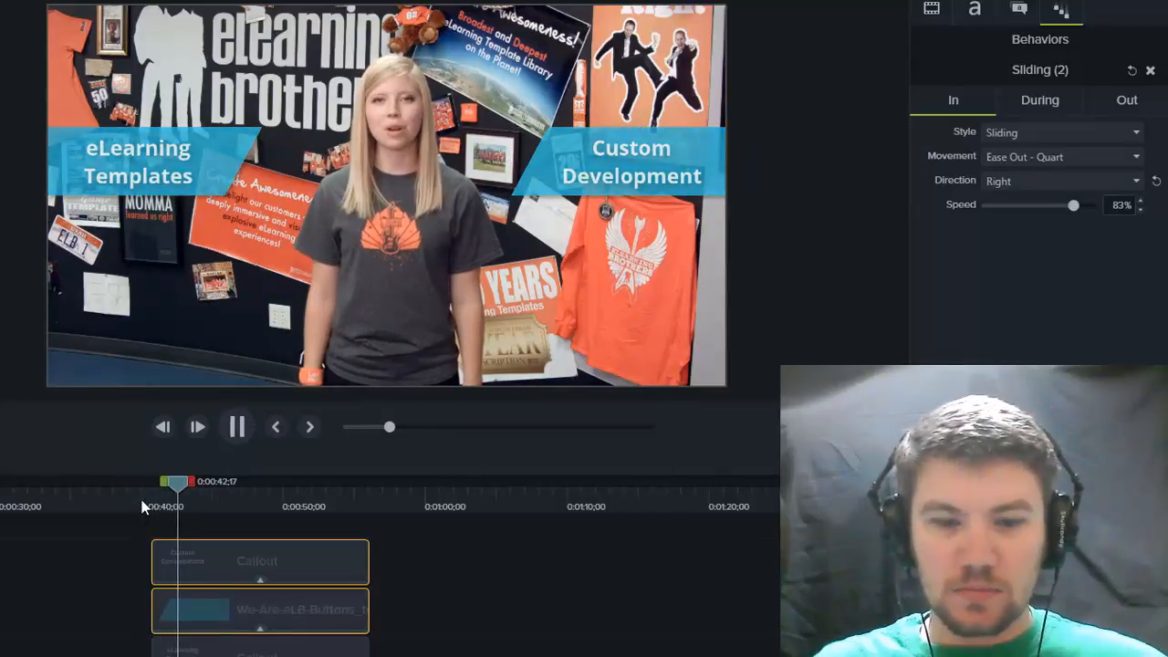
pyautogui.press('space')
pyautogui.press('space')
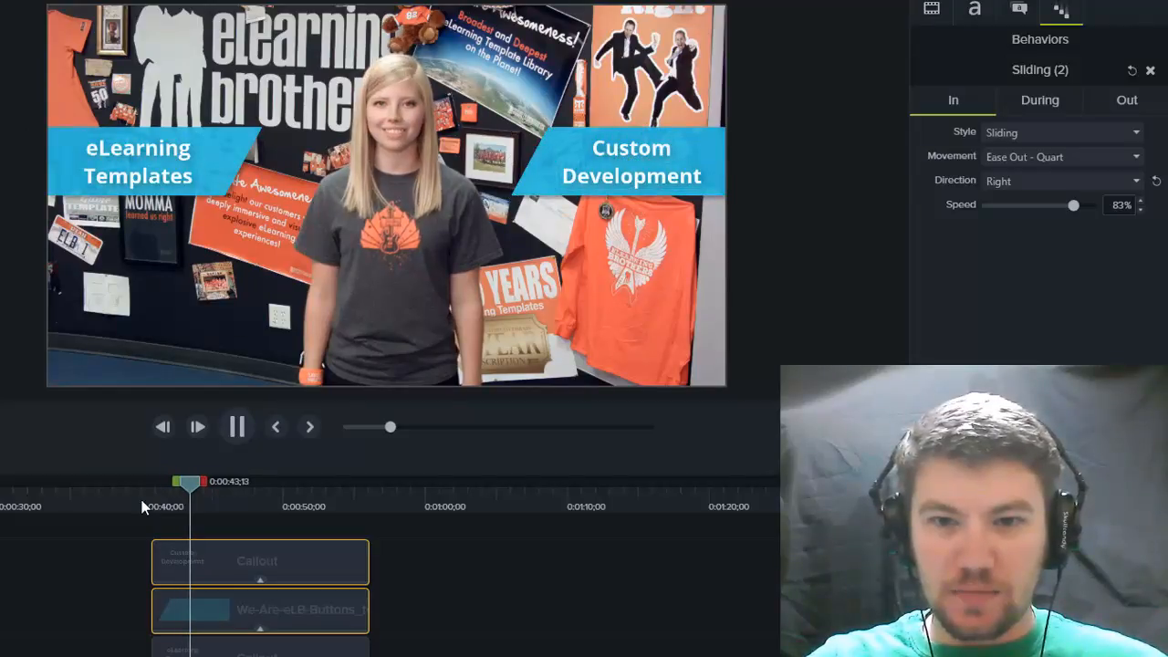
pyautogui.press('space')
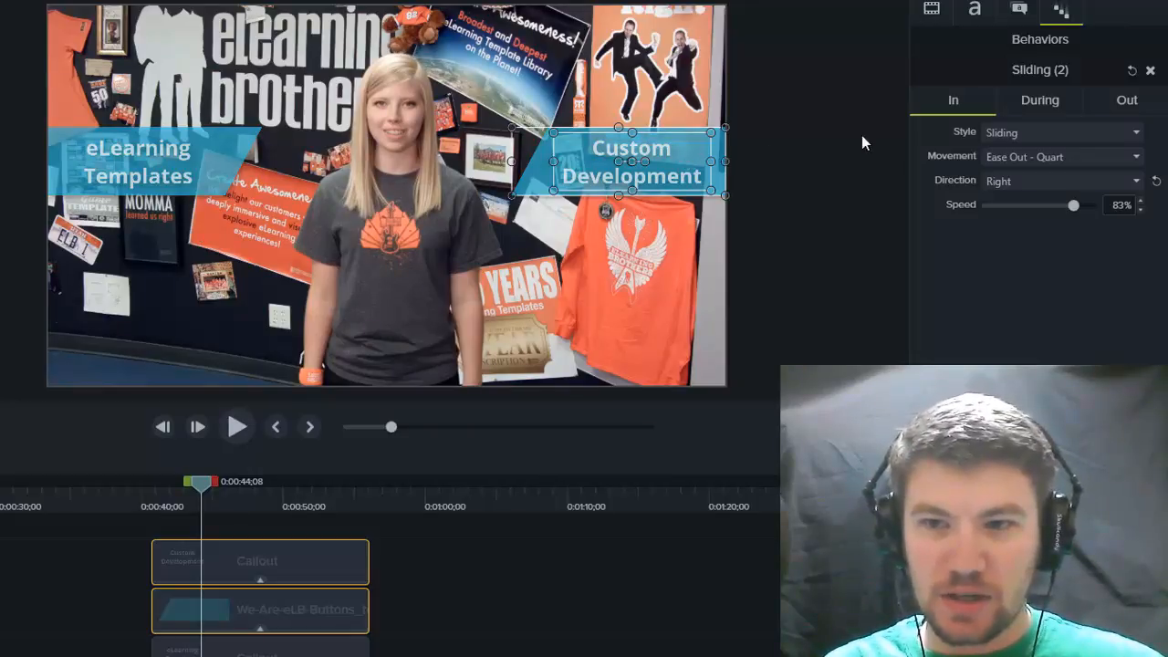
# Set the During style of the Custom Development callout and banner's Sliding behavior to None
pyautogui.click(1045, 102)
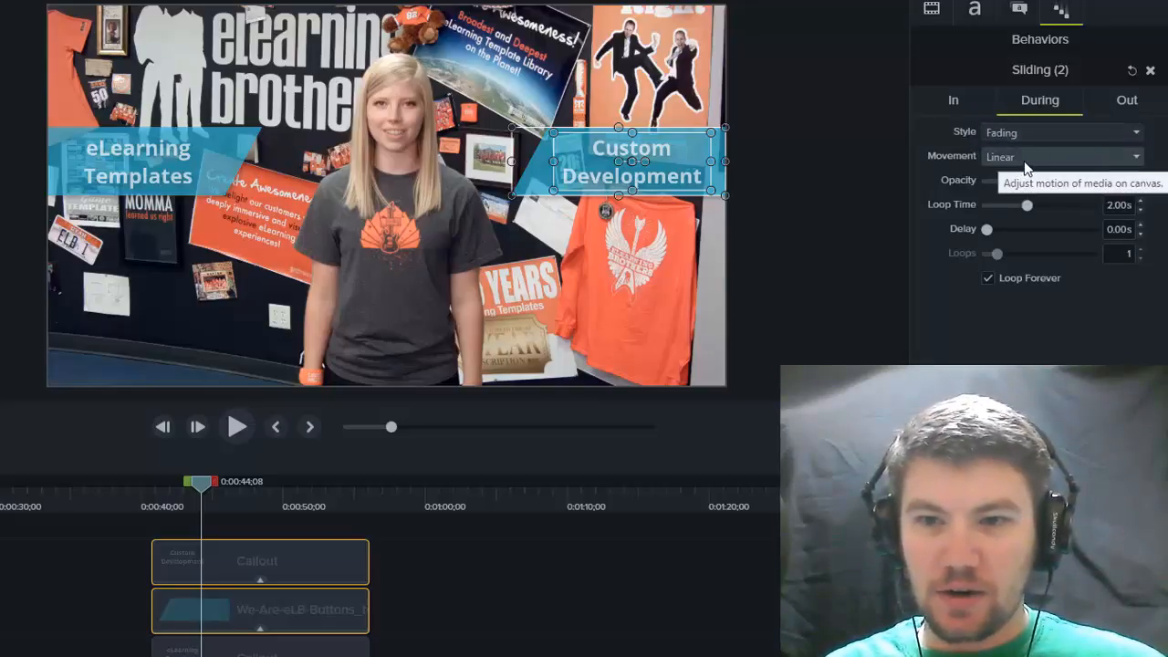
pyautogui.click(1035, 133)
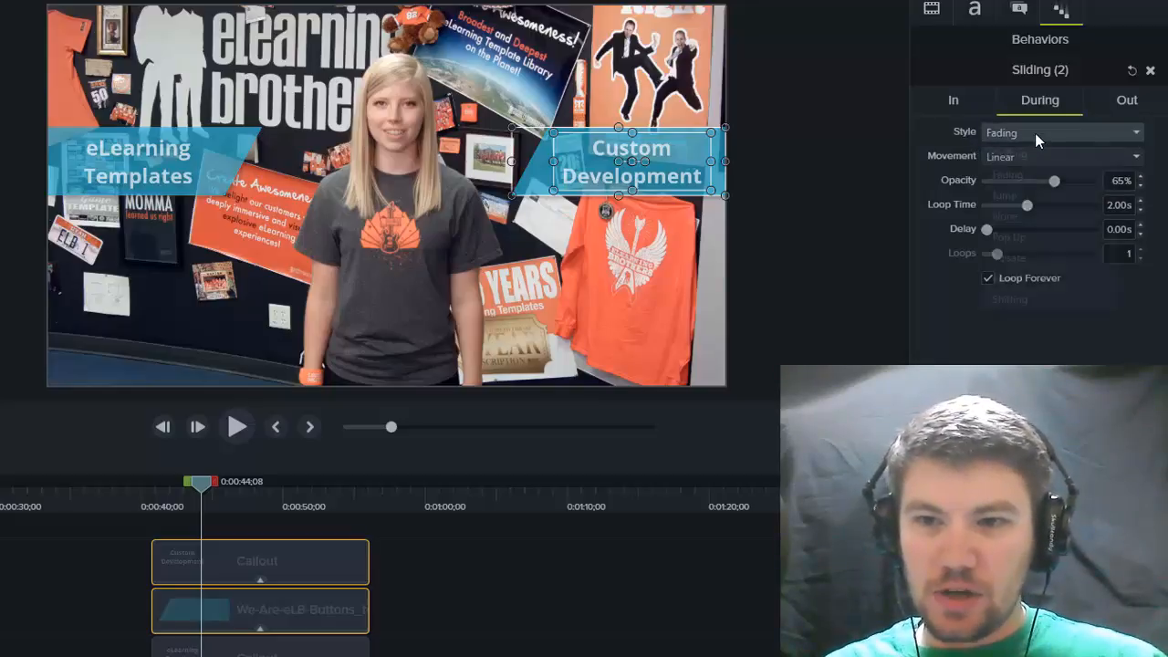
pyautogui.click(1004, 216)
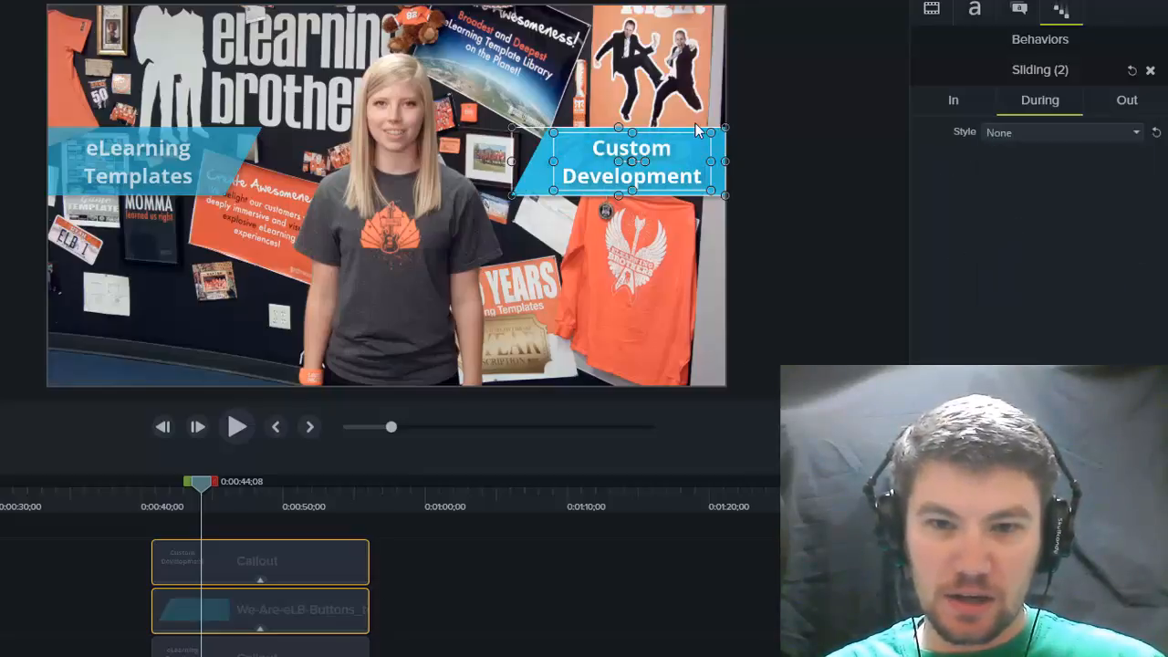
# Set the During style of the eLearning Templates callout and banner's Sliding behavior to None
pyautogui.moveTo(392, 647); pyautogui.dragTo(319, 656)
pyautogui.click(1051, 107)
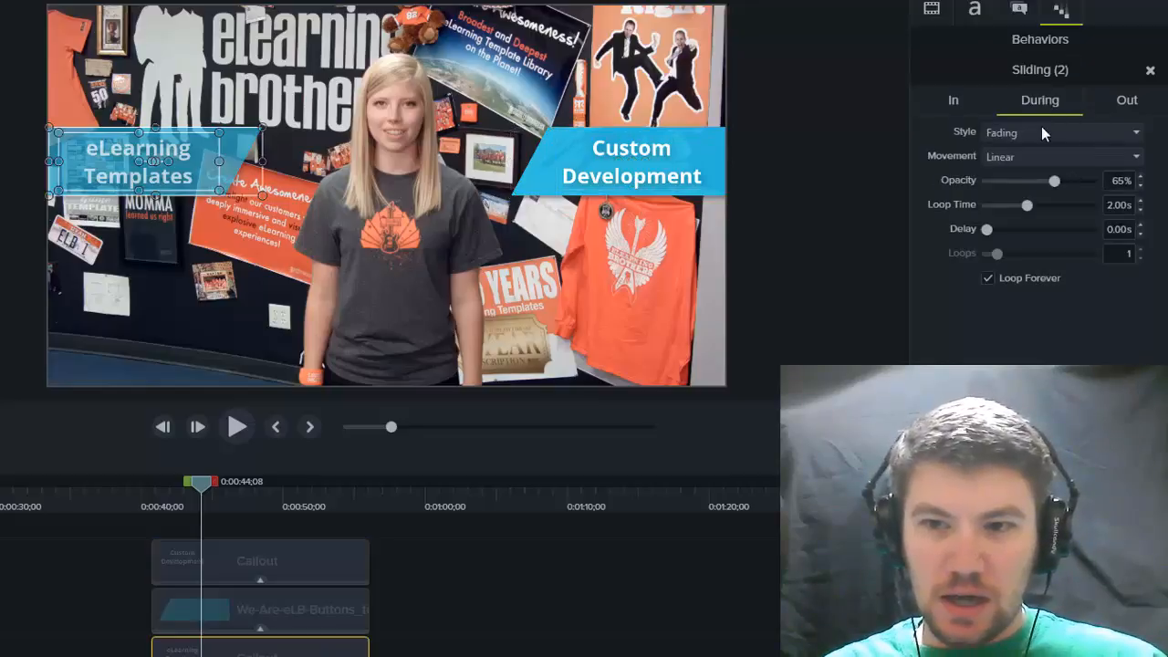
pyautogui.click(1036, 135)
pyautogui.click(1010, 215)
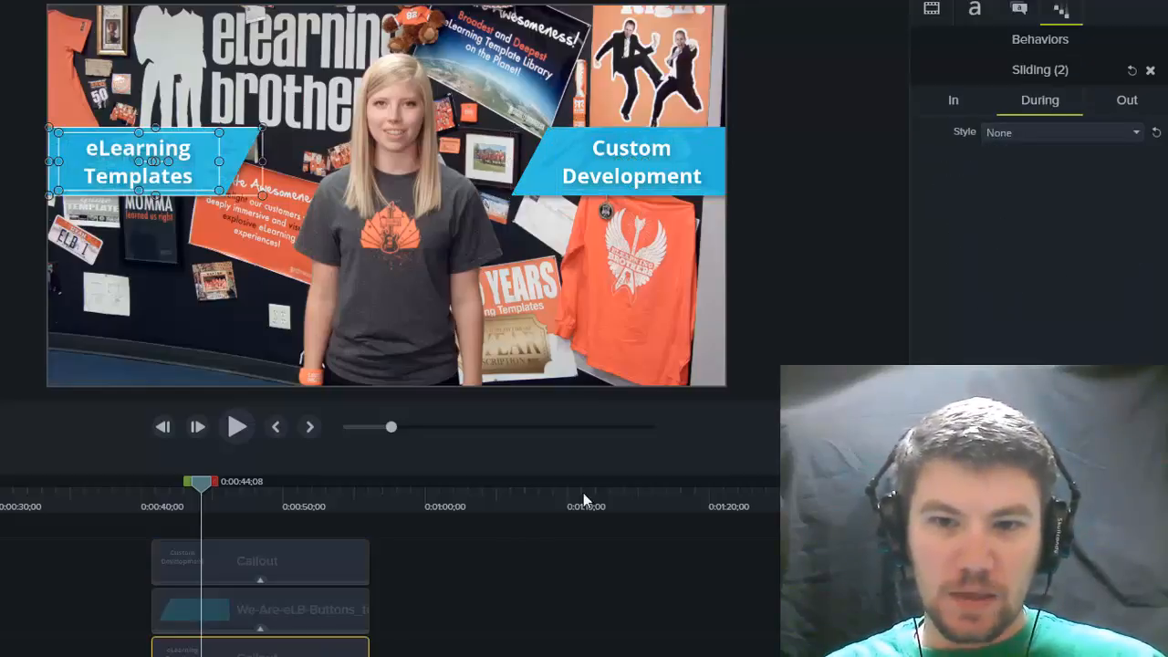
# Select all four callout and banner clips and examine their visual properties and shared Sliding behavior settings
pyautogui.click(271, 537)
pyautogui.moveTo(278, 545); pyautogui.dragTo(263, 655)
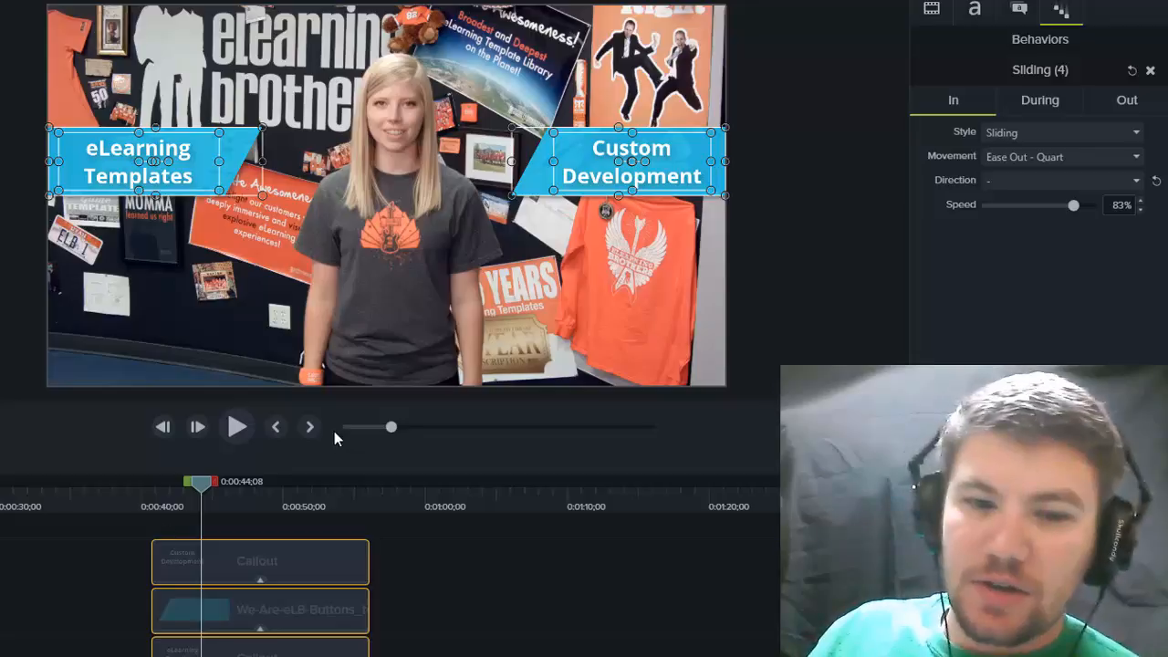
pyautogui.click(932, 9)
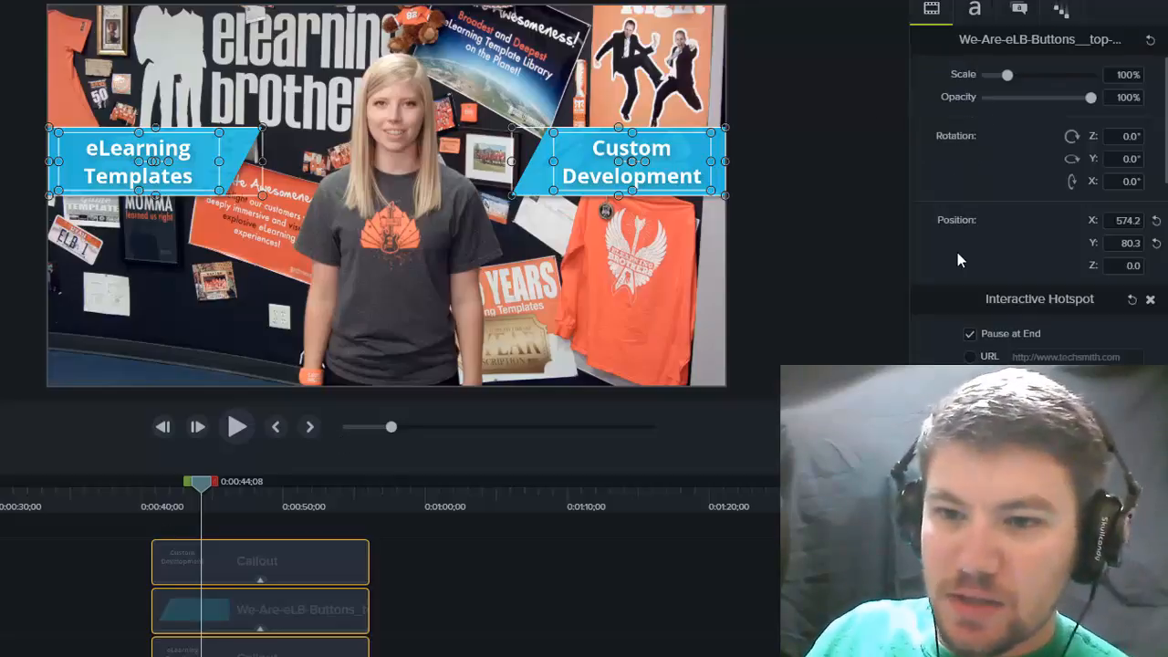
pyautogui.scroll(-1, 959, 253)
pyautogui.scroll(1, 1040, 232)
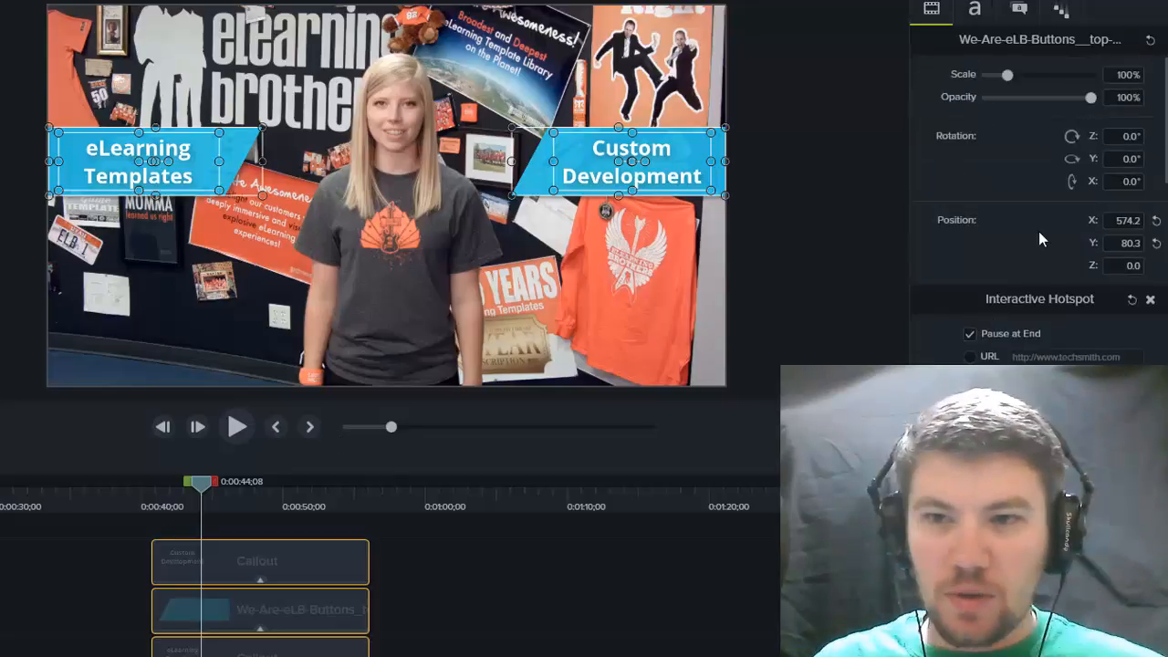
pyautogui.click(1060, 15)
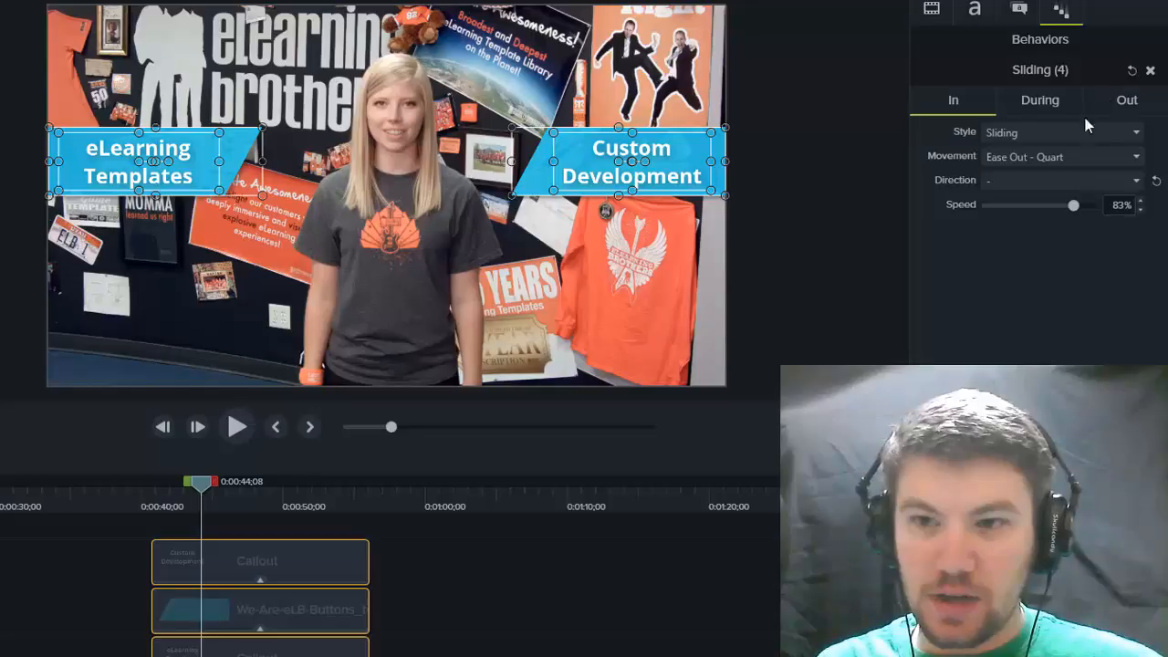
# Try setting the In style of all four clips' Sliding behavior to None, and undo that change
pyautogui.click(1026, 141)
pyautogui.click(1005, 257)
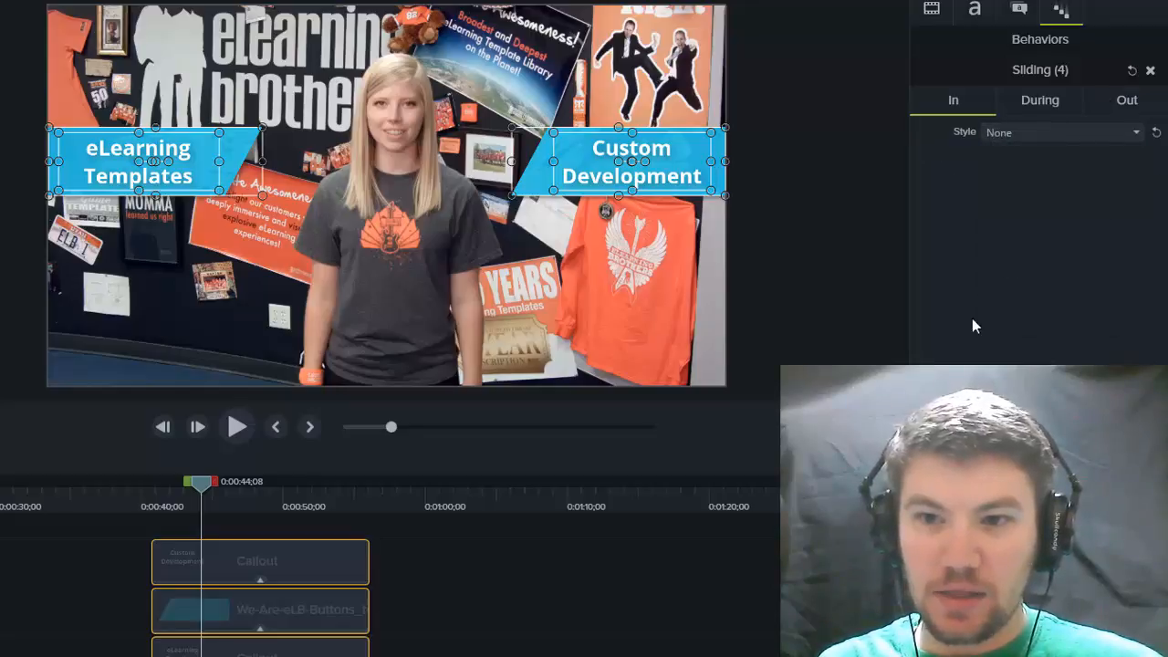
pyautogui.click(1028, 101)
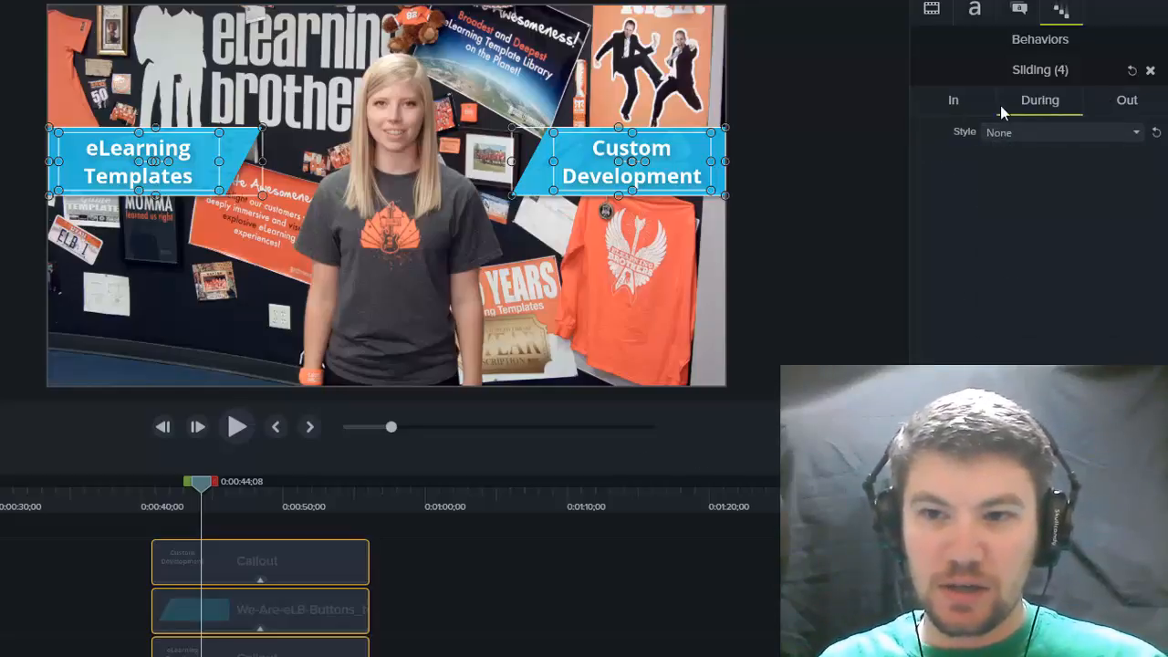
pyautogui.click(954, 99)
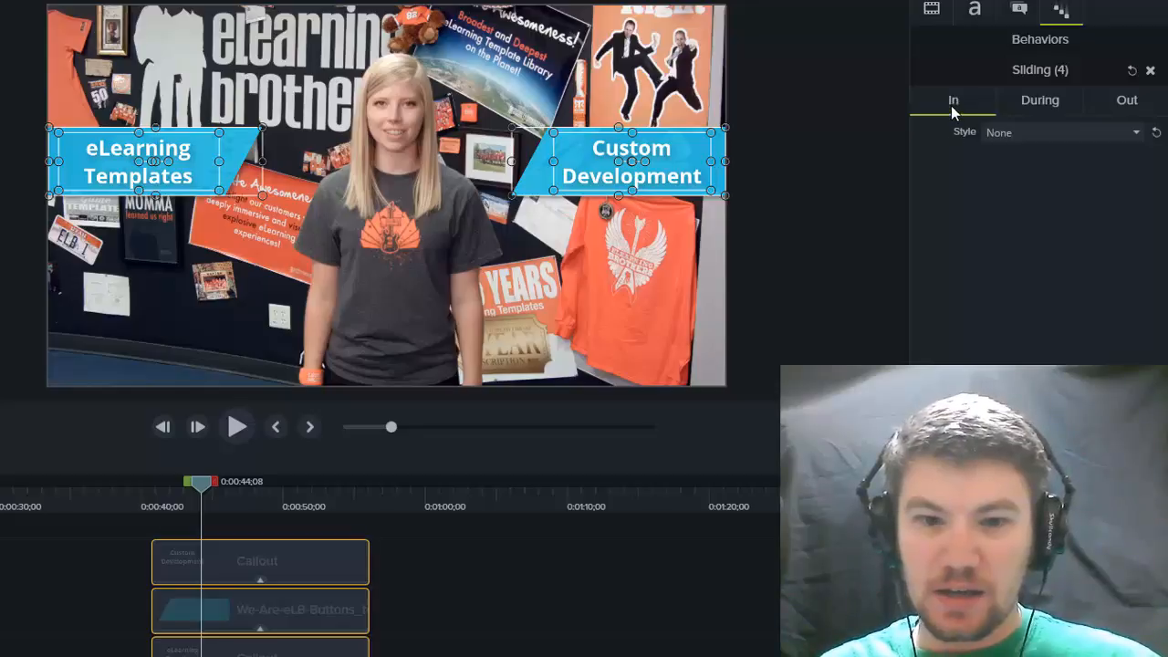
pyautogui.hotkey('ctrl', 'z')
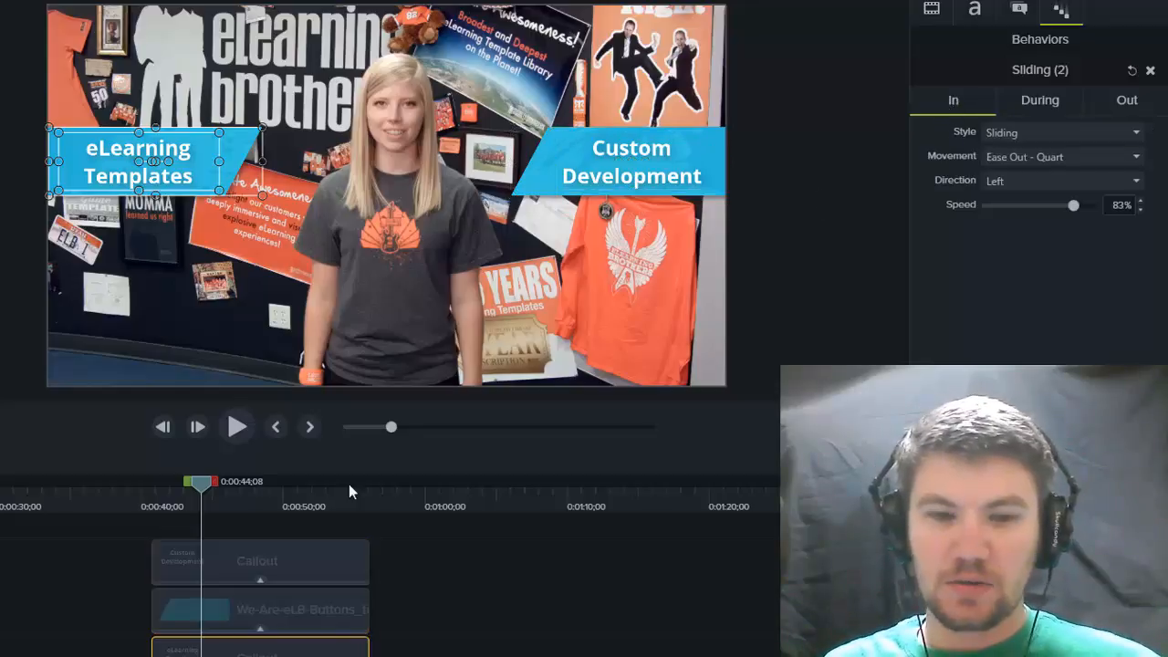
# Play the timeline from just before the banners appear and again near their end to review their entrance and exit
pyautogui.click(113, 502)
pyautogui.press('space')
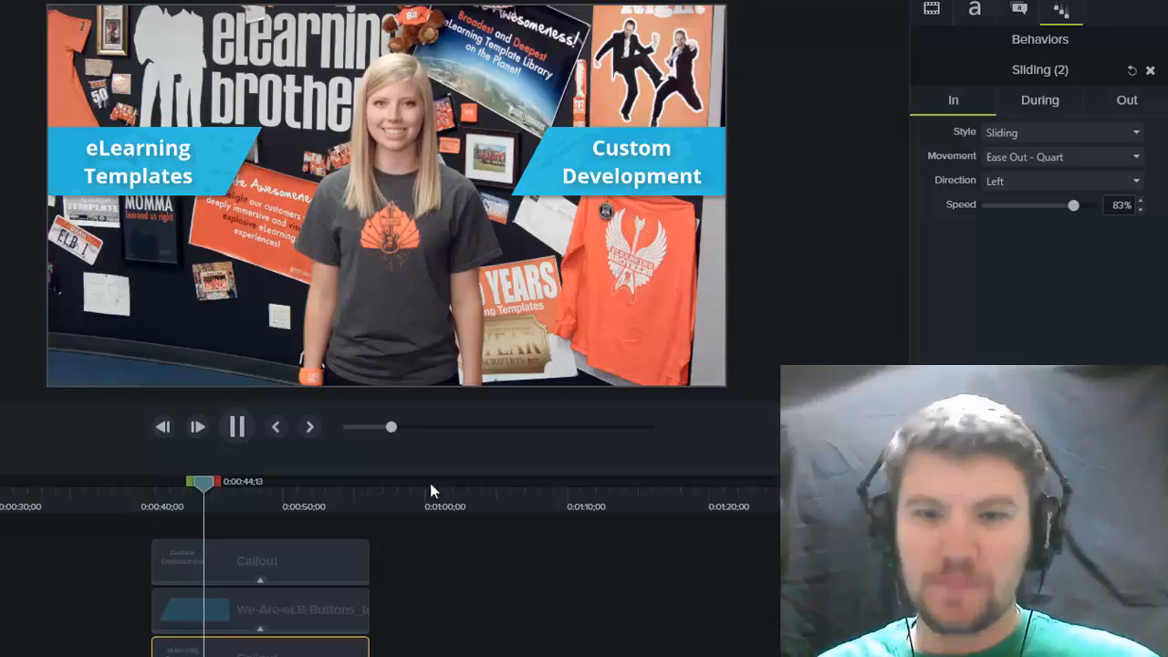
pyautogui.click(343, 507)
pyautogui.press('space')
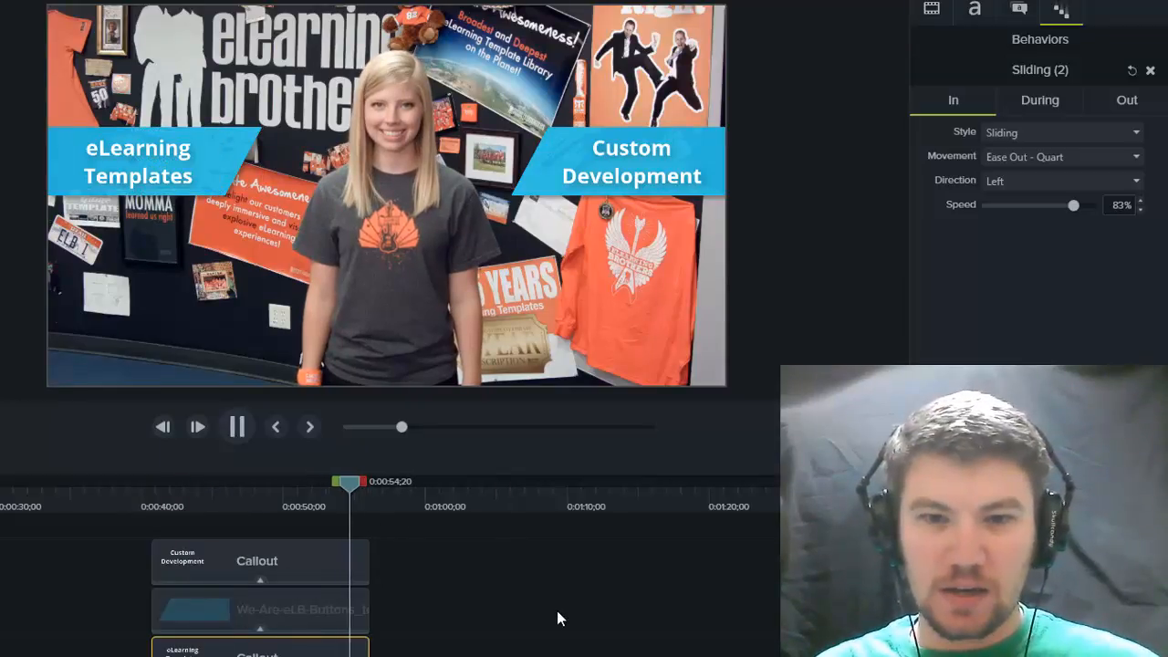
pyautogui.press('space')
# Return to the start of the project with nothing selected, enlarge the timeline scale, and play the first few seconds
pyautogui.hotkey('ctrl', 'Home')
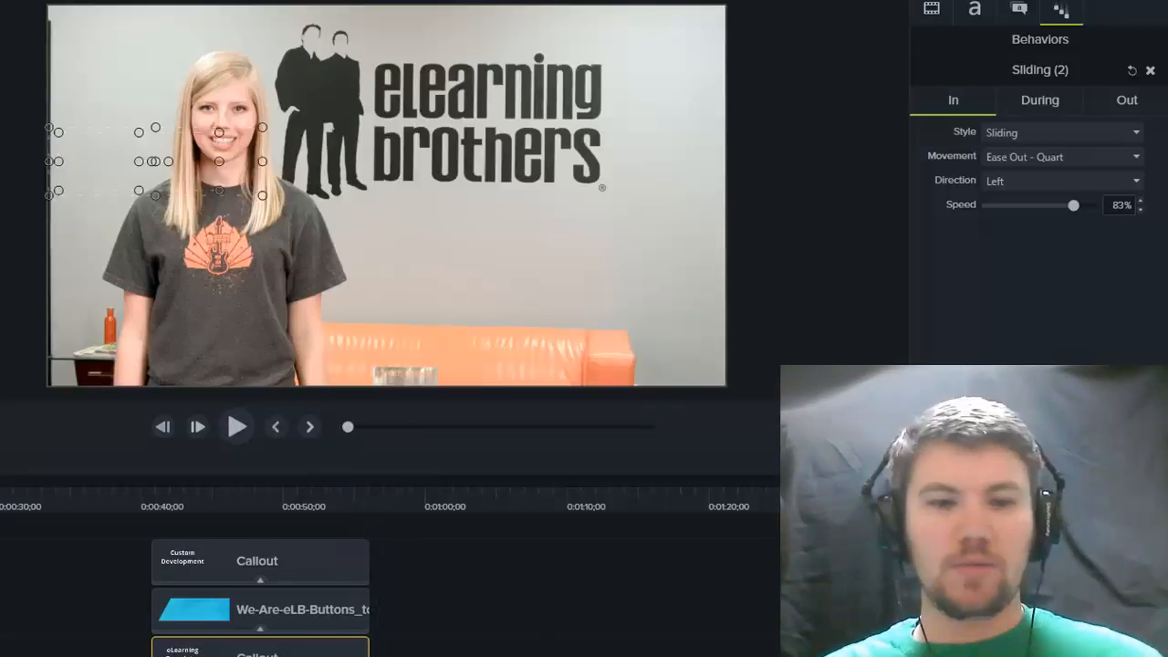
pyautogui.hotkey('ctrl', 'd')
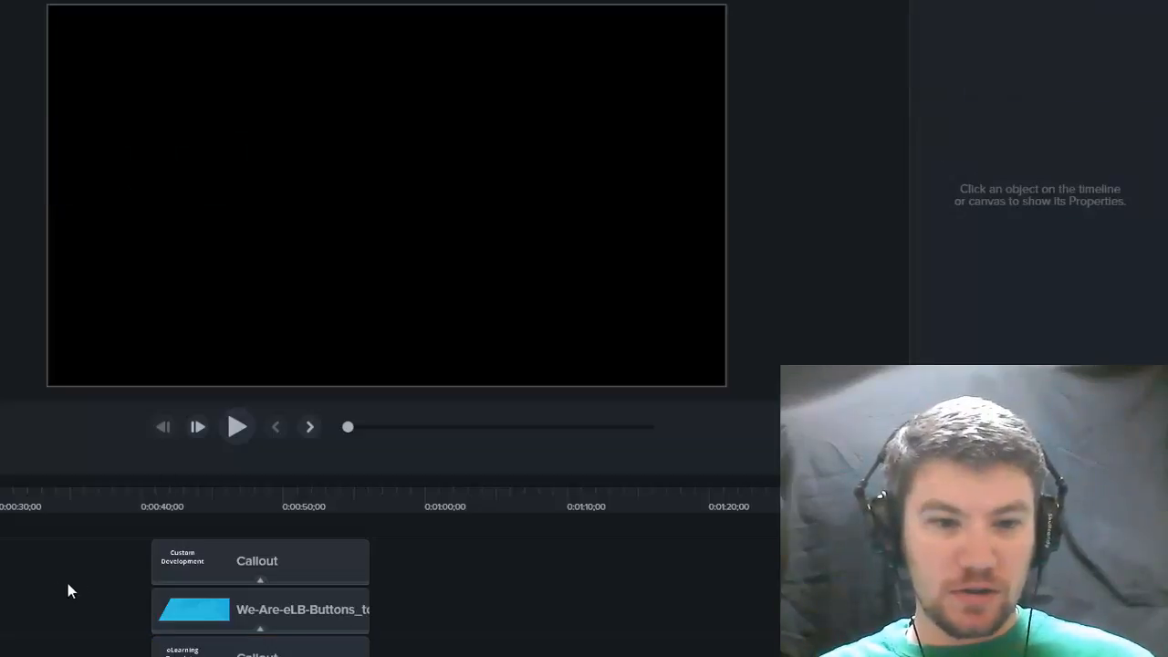
pyautogui.click(68, 407)
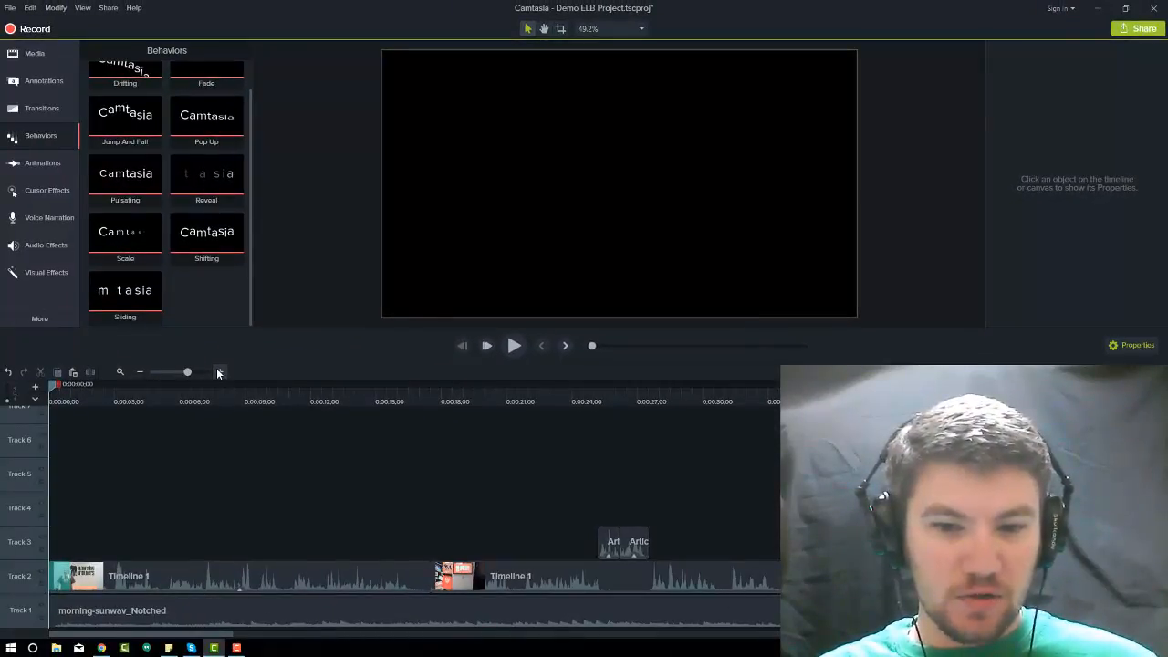
pyautogui.click(219, 372)
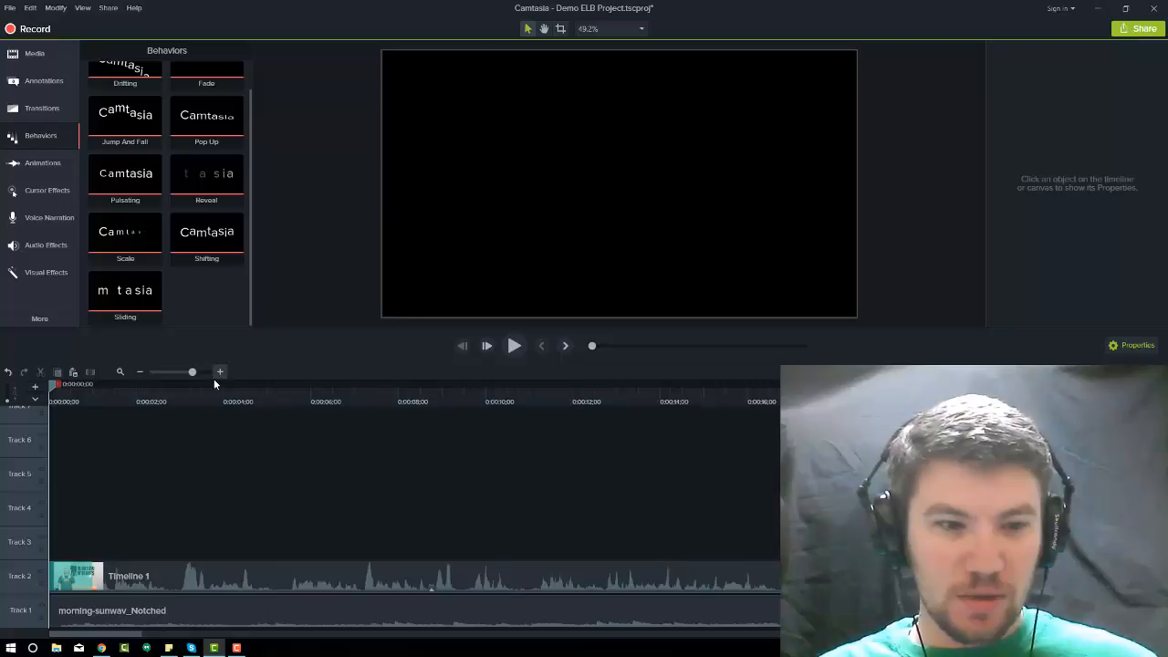
pyautogui.click(515, 346)
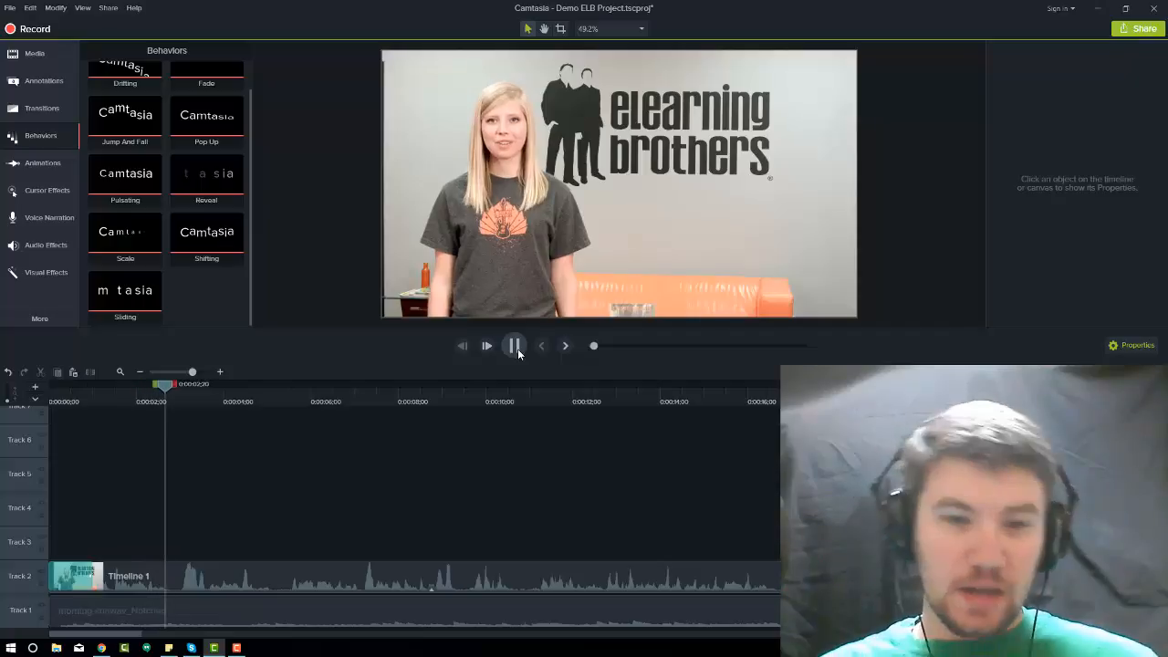
pyautogui.click(516, 346)
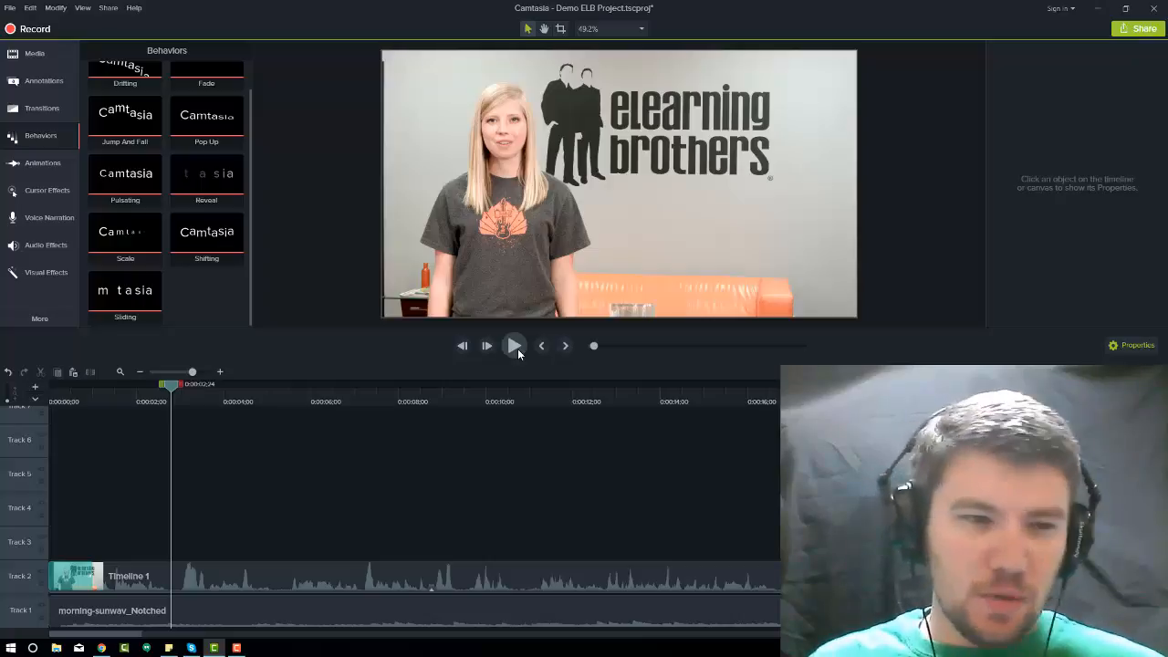
# Select the morning-sunwav_Notched music on Track 1 and replay the opening twice from the start to check how it begins
pyautogui.click(57, 394)
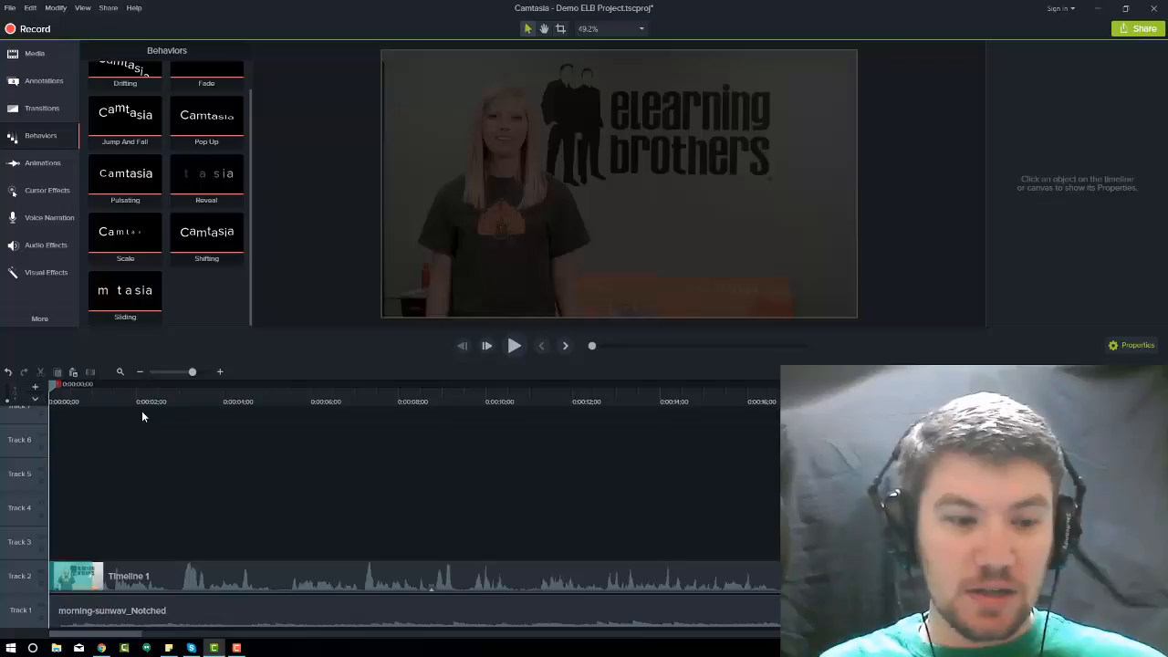
pyautogui.click(194, 608)
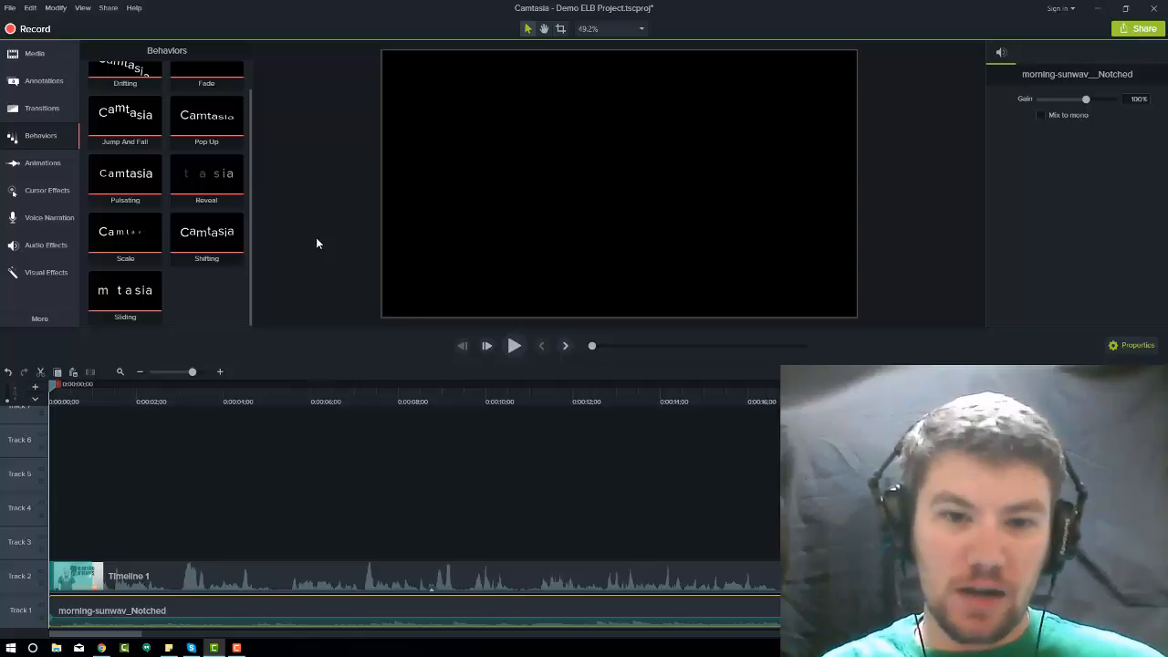
pyautogui.click(515, 351)
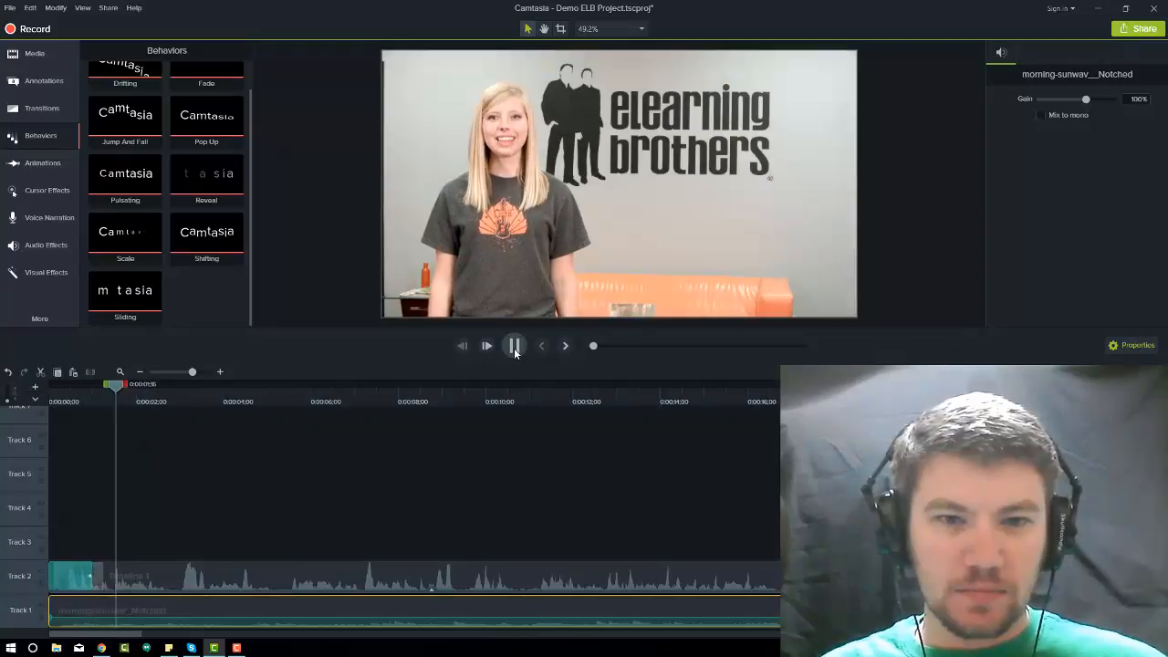
pyautogui.click(515, 351)
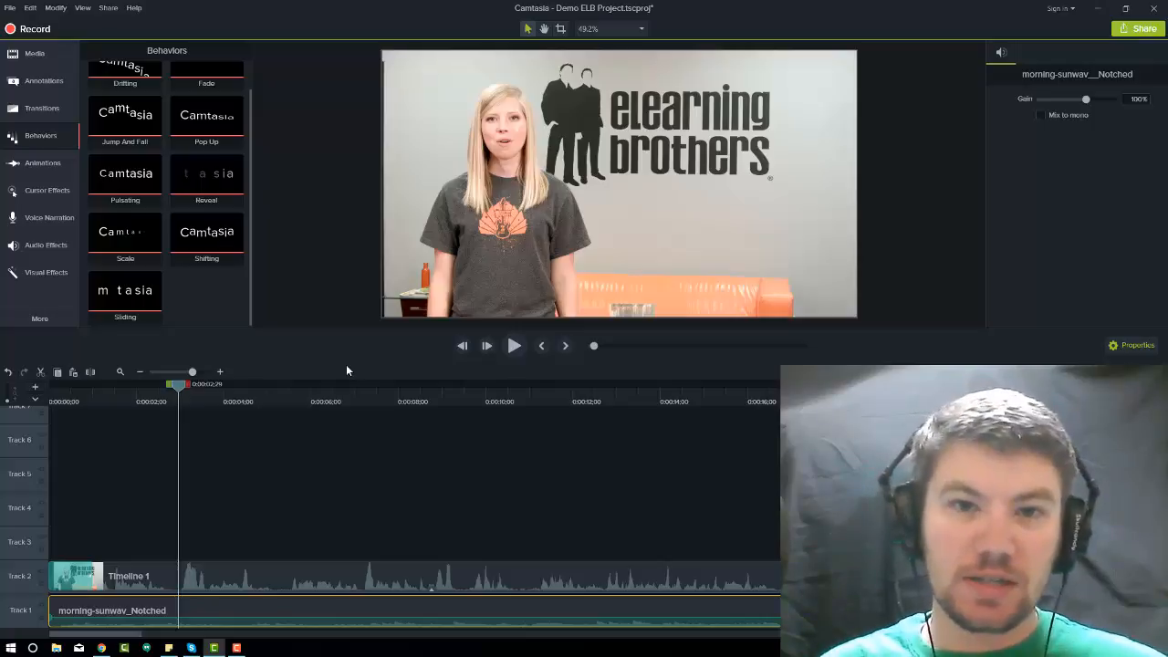
pyautogui.click(52, 403)
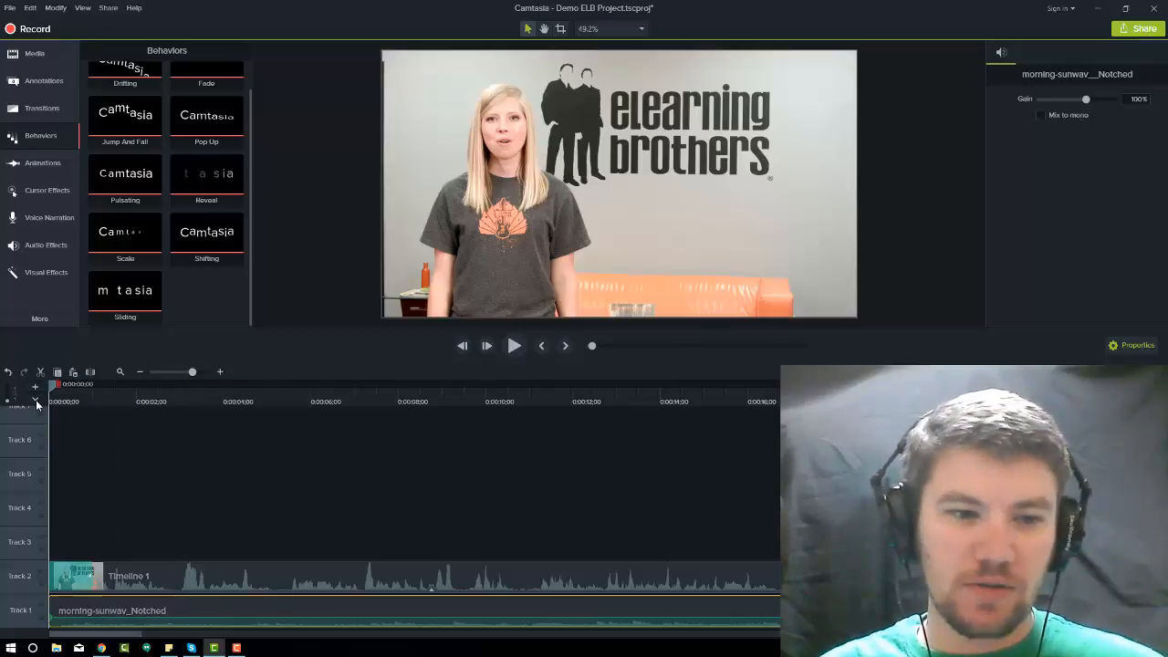
pyautogui.click(514, 347)
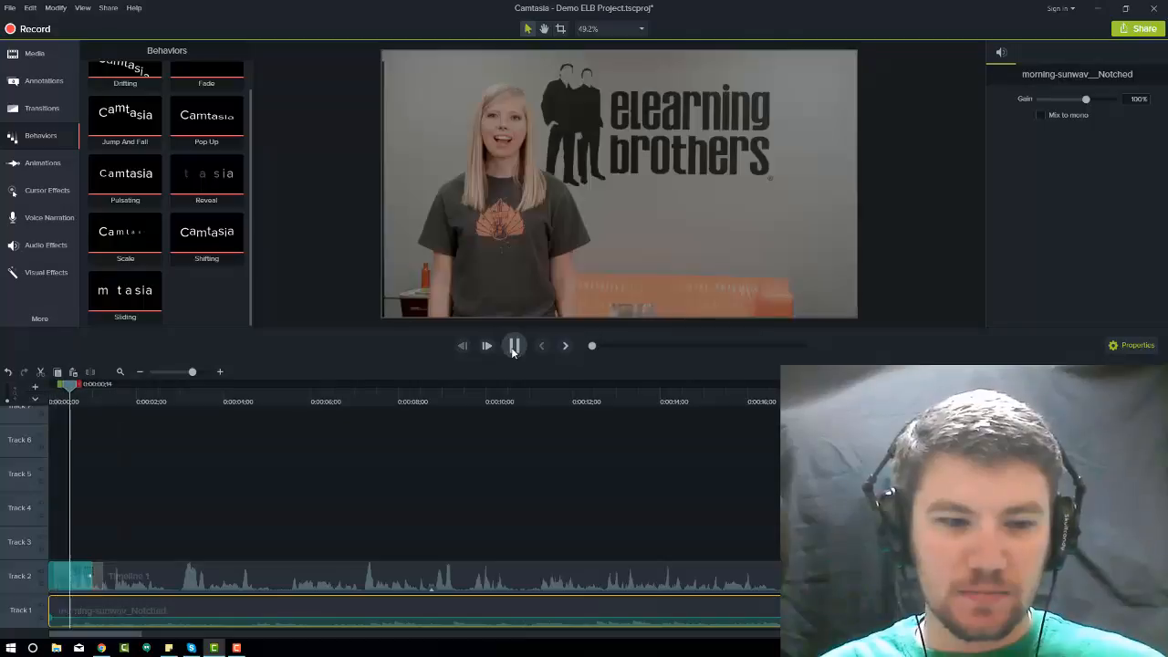
pyautogui.press('space')
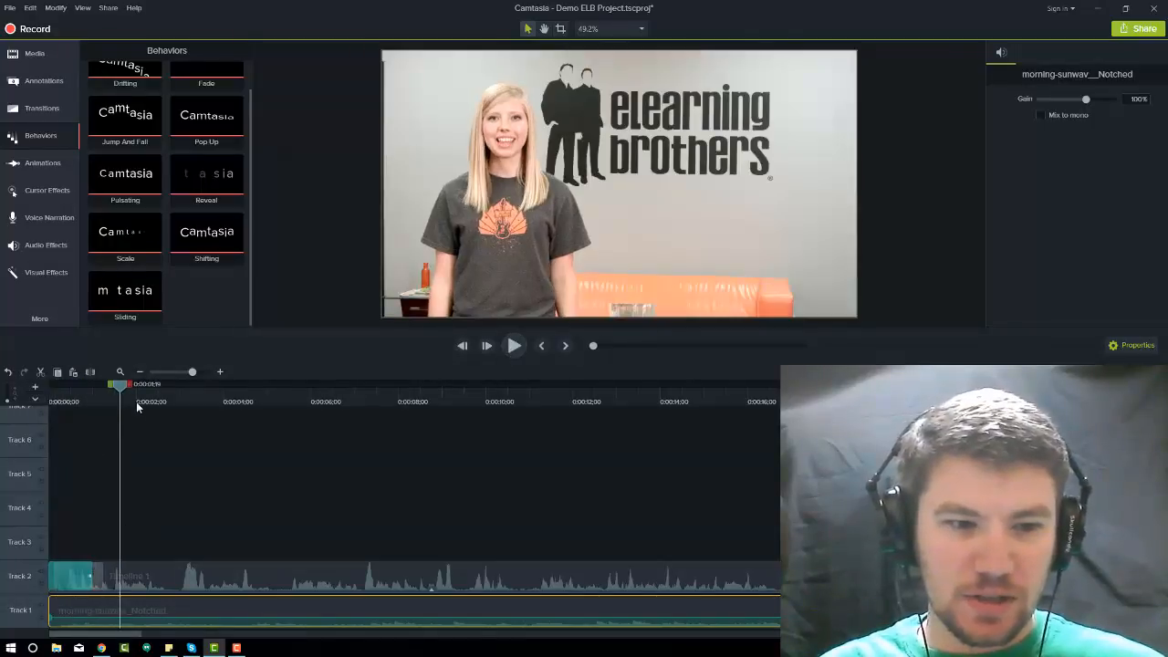
# Place Lower Thirds 1.png on Track 3 at about 1.5 seconds, scale it to about 80%, and position it across the frame's lower left
pyautogui.moveTo(118, 390); pyautogui.dragTo(114, 390)
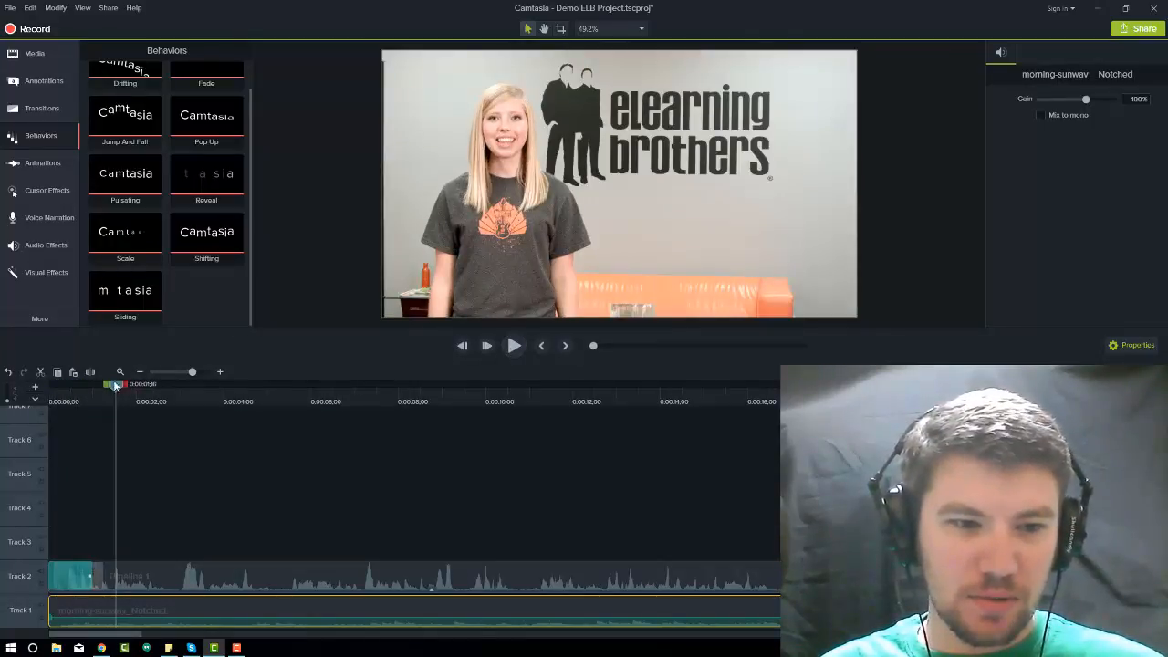
pyautogui.click(44, 53)
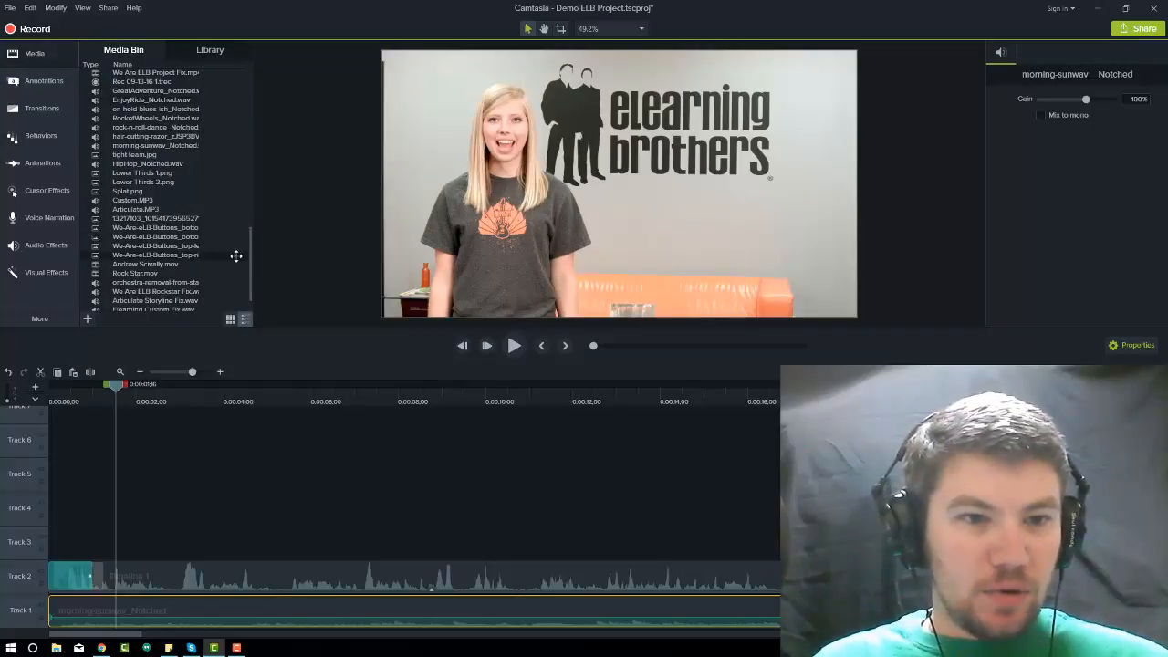
pyautogui.moveTo(249, 256); pyautogui.dragTo(246, 214)
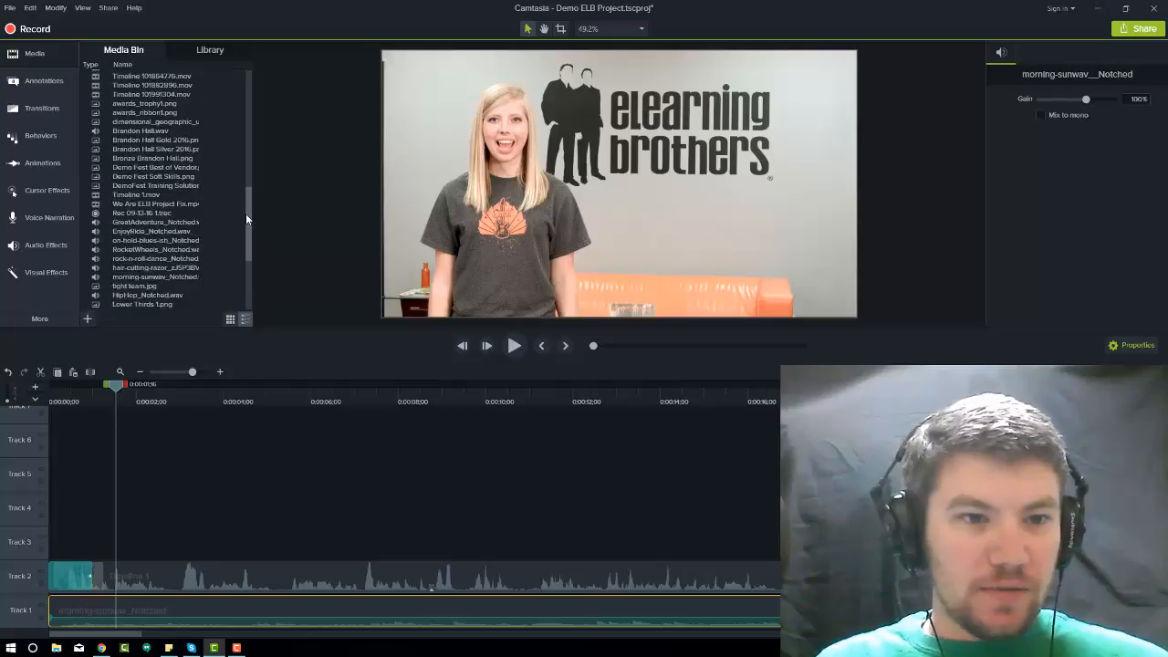
pyautogui.scroll(-6, 246, 214)
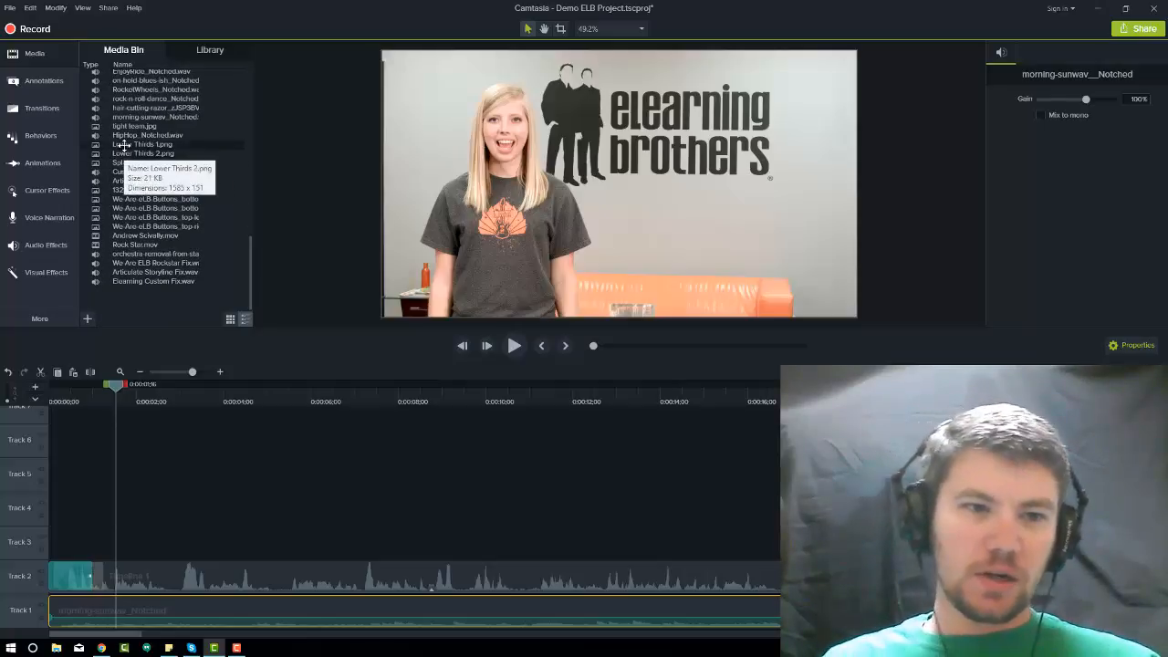
pyautogui.moveTo(123, 144); pyautogui.dragTo(125, 564)
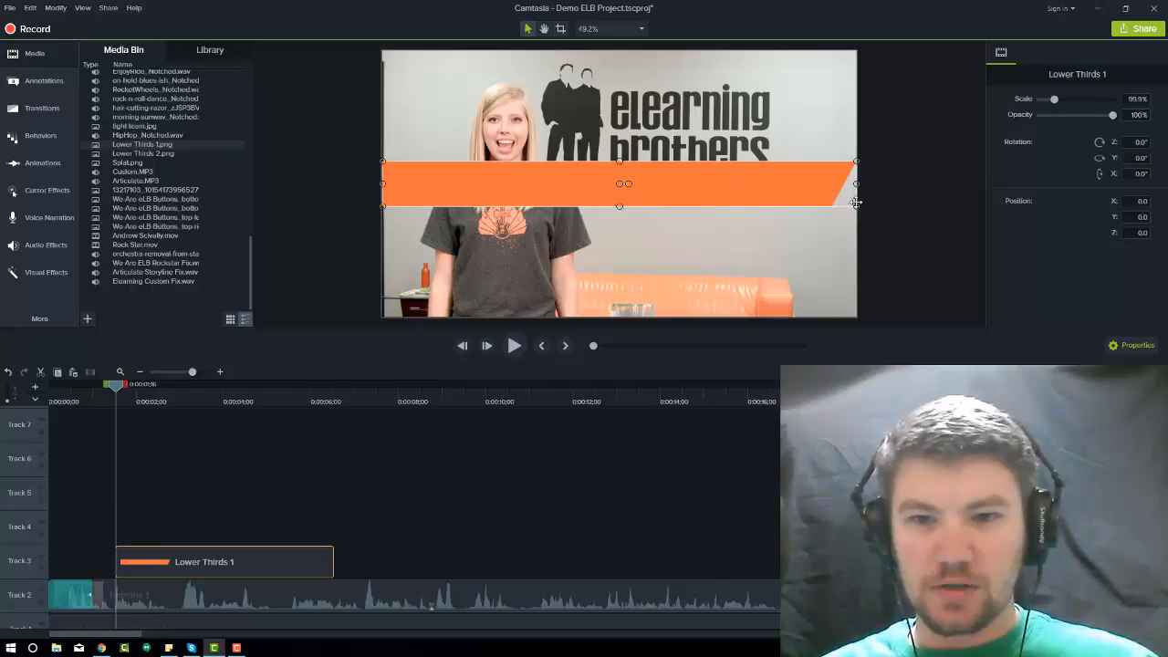
pyautogui.moveTo(855, 206); pyautogui.dragTo(730, 199)
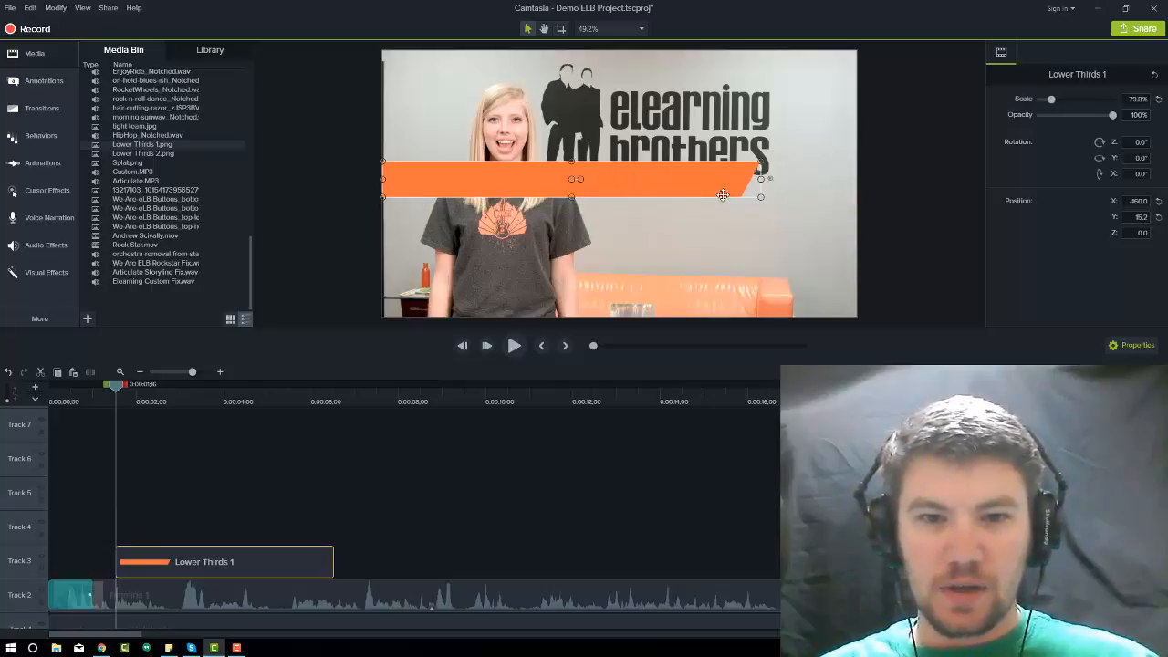
pyautogui.moveTo(664, 183); pyautogui.dragTo(656, 292)
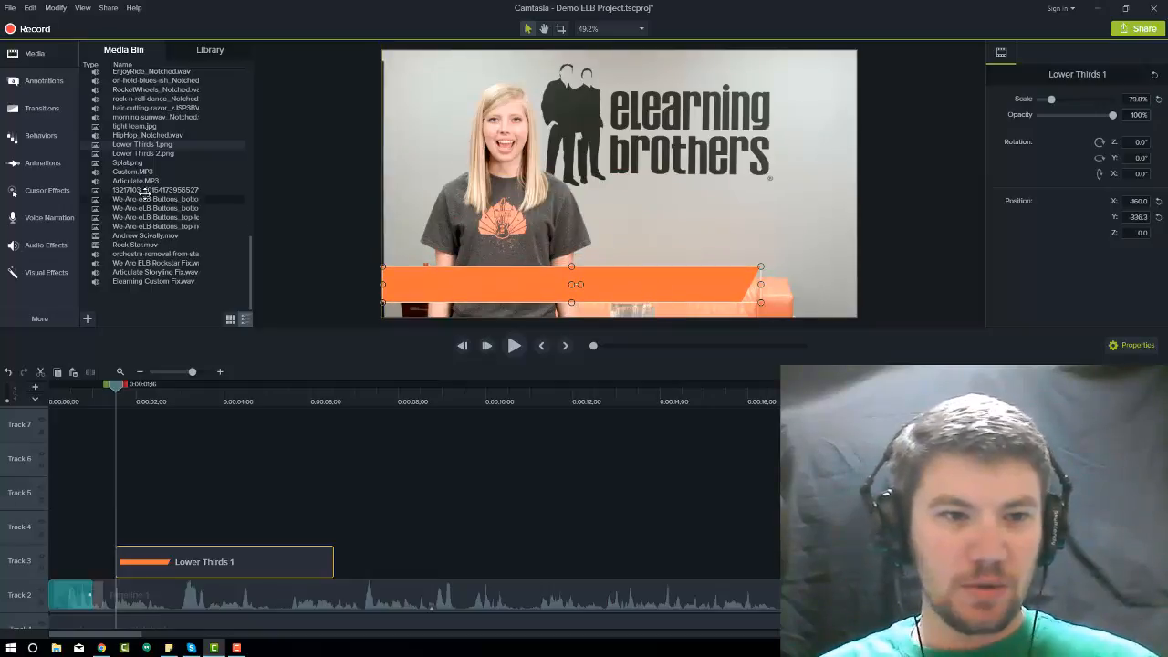
# Add Lower Thirds 2.png on Track 4 at the same start time, scaled to about 80% and aligned exactly over the orange banner
pyautogui.moveTo(151, 159); pyautogui.dragTo(124, 565)
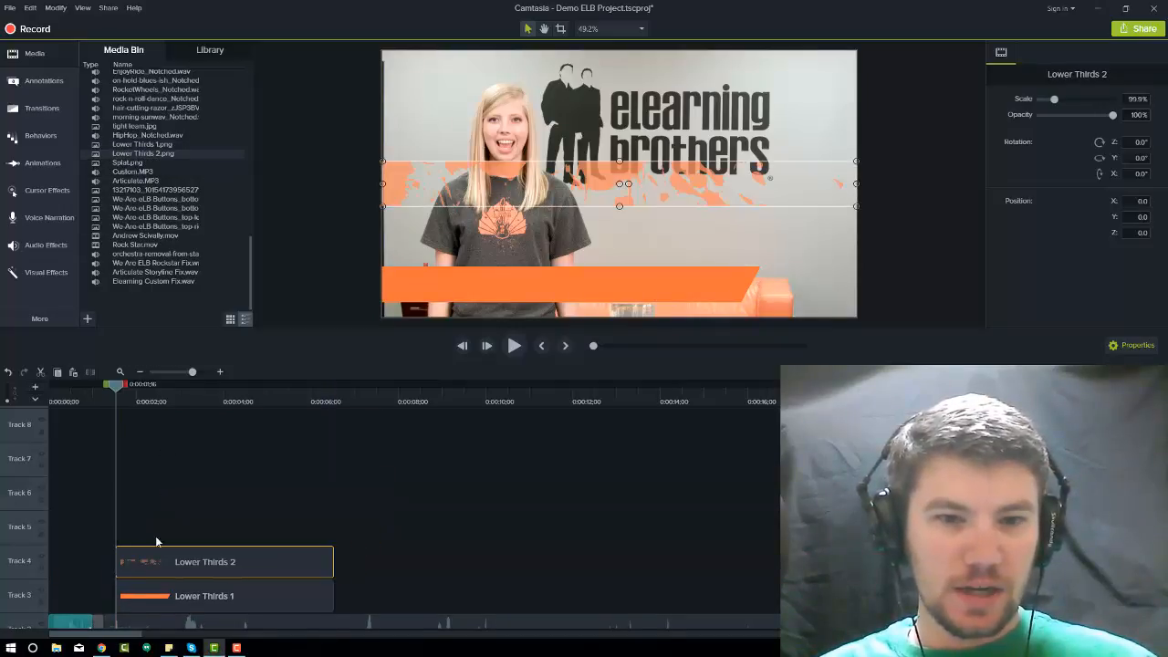
pyautogui.moveTo(737, 192); pyautogui.dragTo(698, 290)
pyautogui.moveTo(402, 294); pyautogui.dragTo(399, 293)
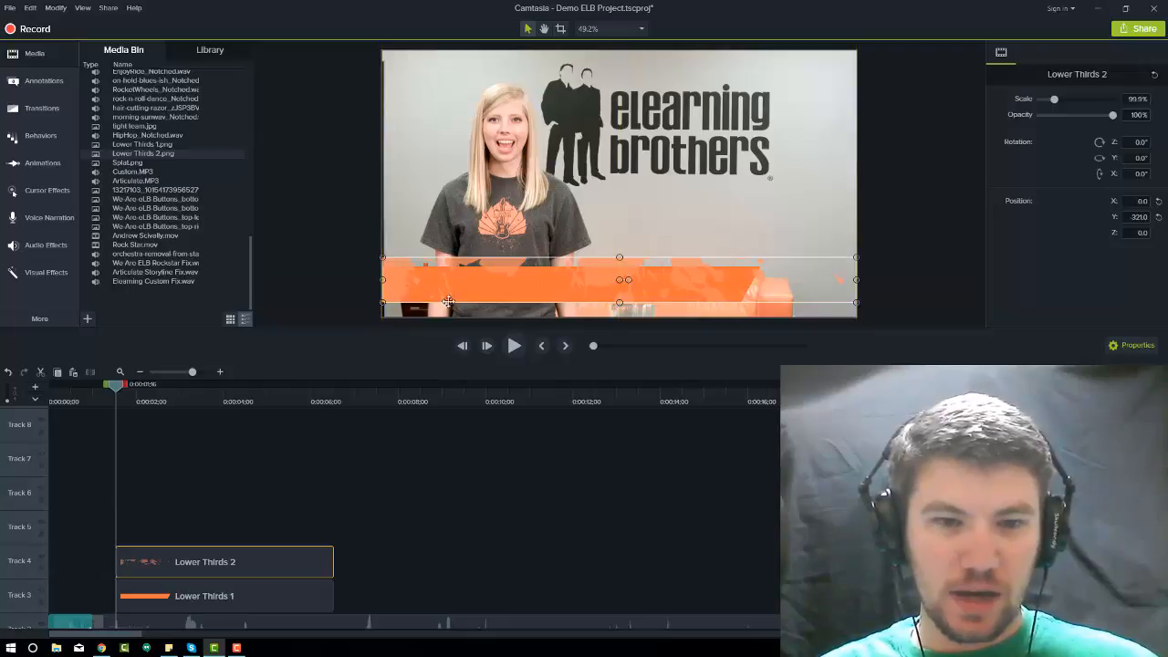
pyautogui.moveTo(856, 257); pyautogui.dragTo(764, 275)
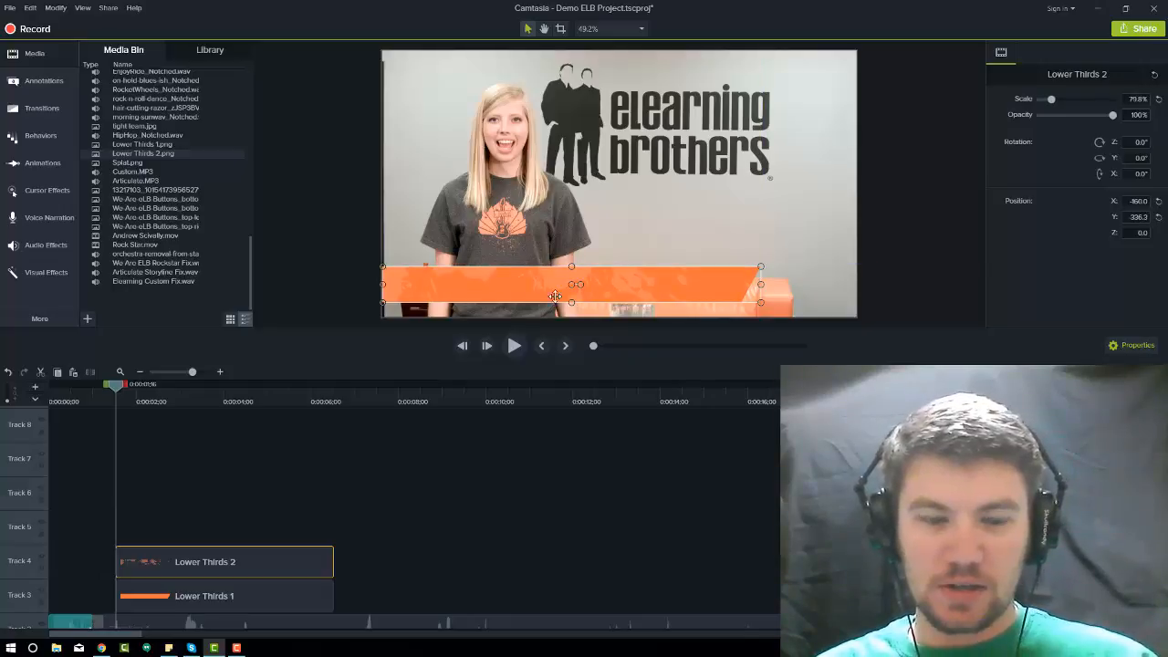
pyautogui.click(335, 176)
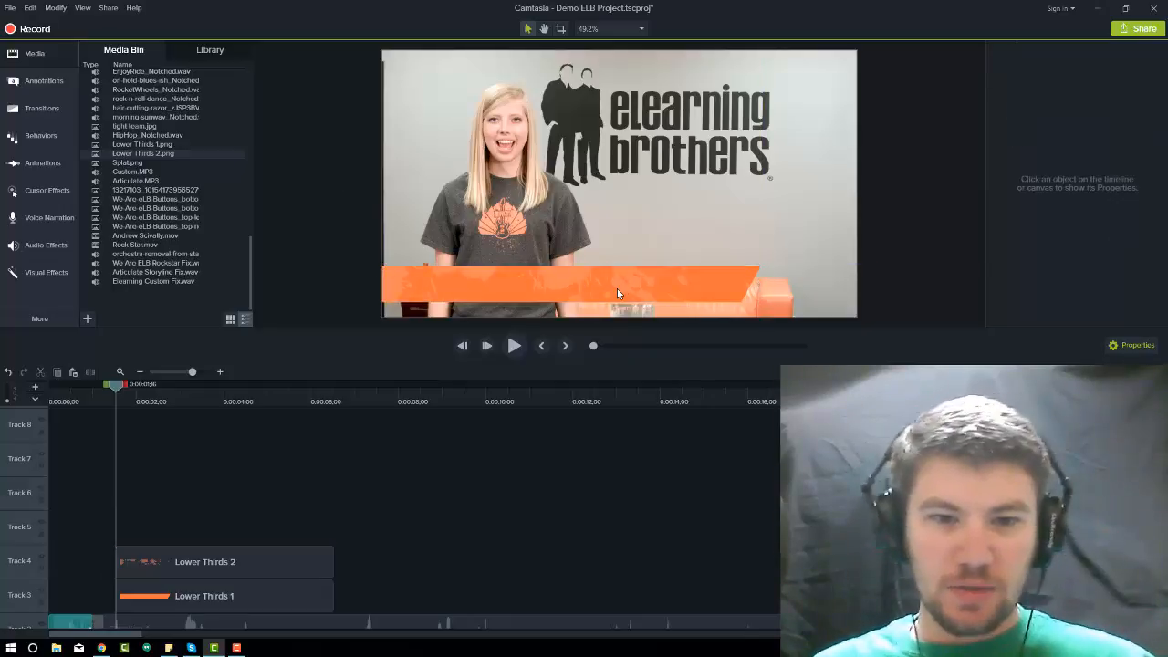
# Add a text-only callout on Track 5, aligned in time with the two Lower Thirds clips
pyautogui.moveTo(115, 394); pyautogui.dragTo(146, 387)
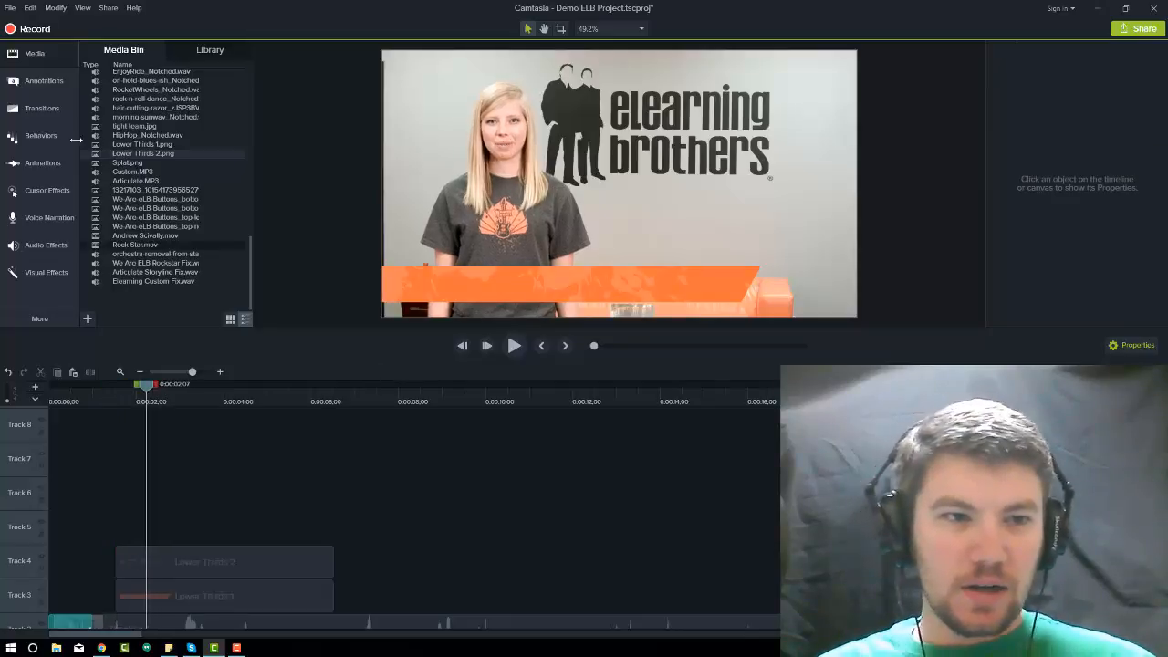
pyautogui.click(41, 80)
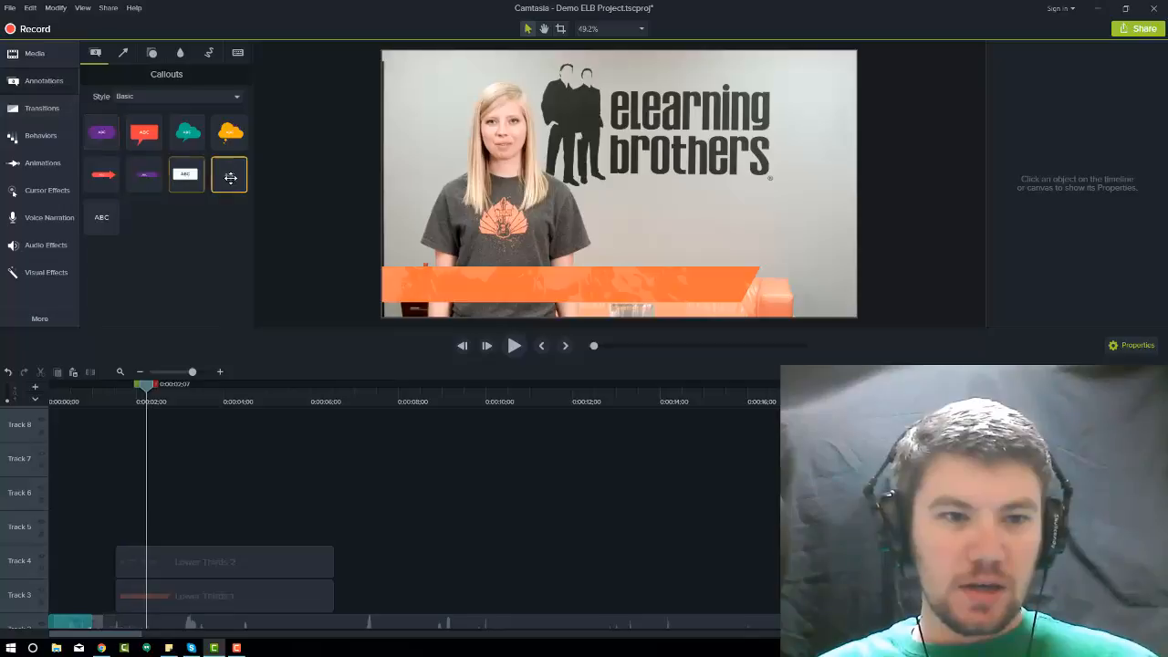
pyautogui.moveTo(230, 177); pyautogui.dragTo(153, 424)
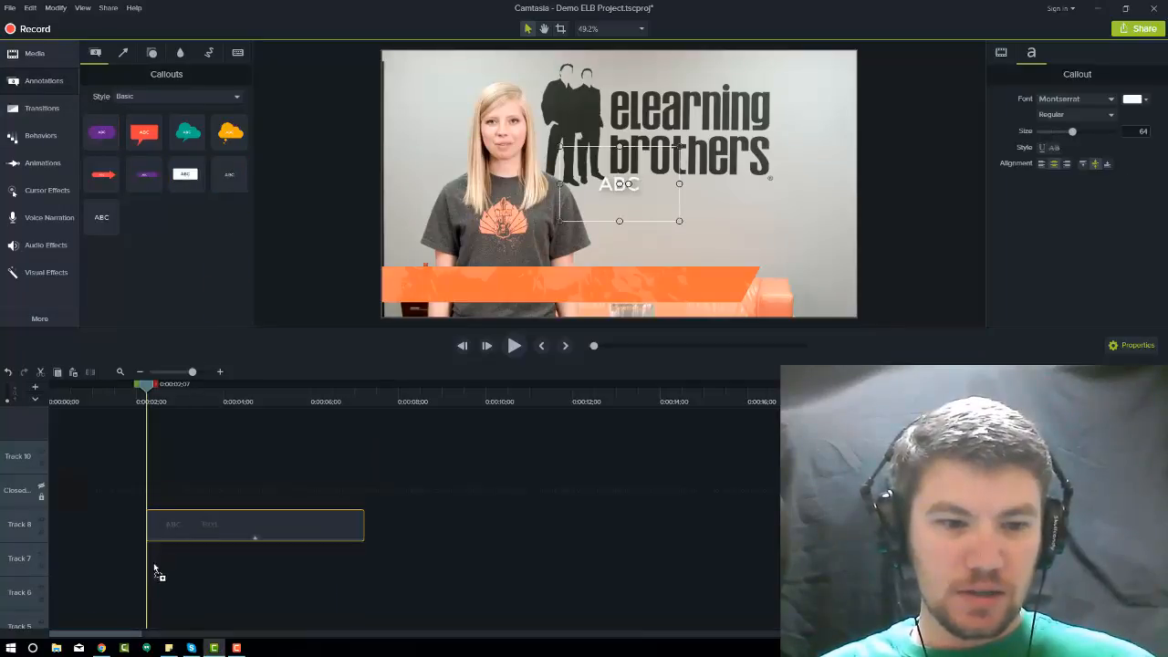
pyautogui.moveTo(153, 564); pyautogui.dragTo(155, 561)
pyautogui.scroll(-3, 198, 462)
pyautogui.moveTo(217, 417); pyautogui.dragTo(187, 499)
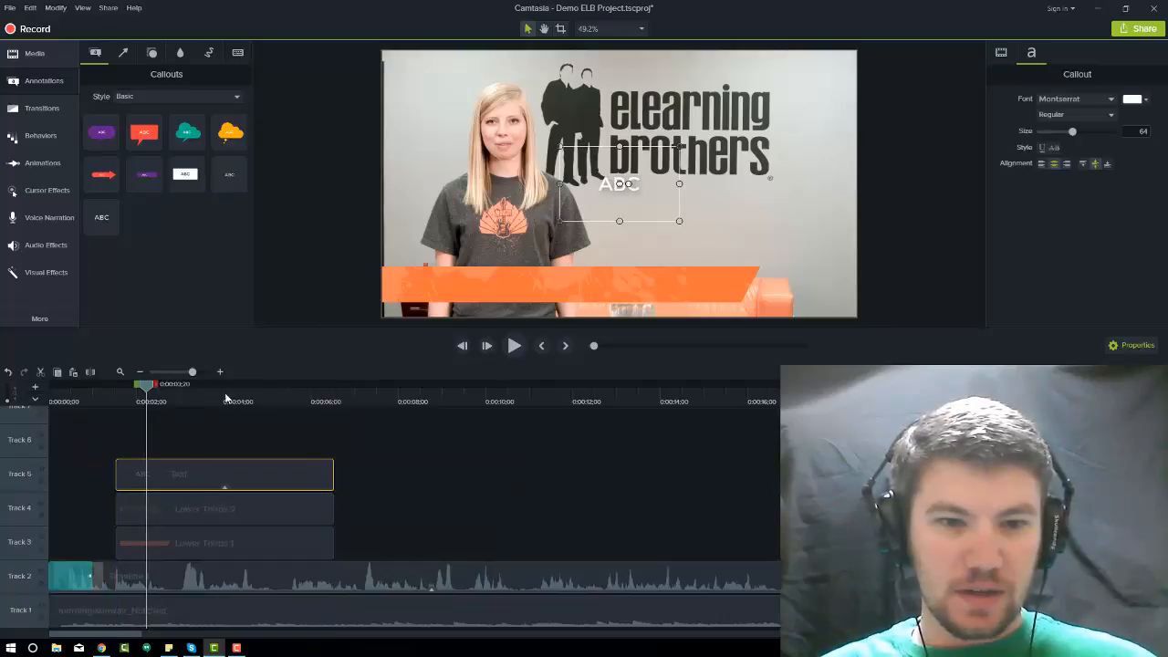
# Move the text callout onto the orange banner and resize its box to fit within the banner
pyautogui.click(226, 398)
pyautogui.moveTo(602, 194); pyautogui.dragTo(450, 270)
pyautogui.moveTo(526, 229); pyautogui.dragTo(694, 267)
# Replace the callout text with the presenter's first name above "eLearning Brothers Guide", and left-align both lines
pyautogui.doubleClick(576, 285)
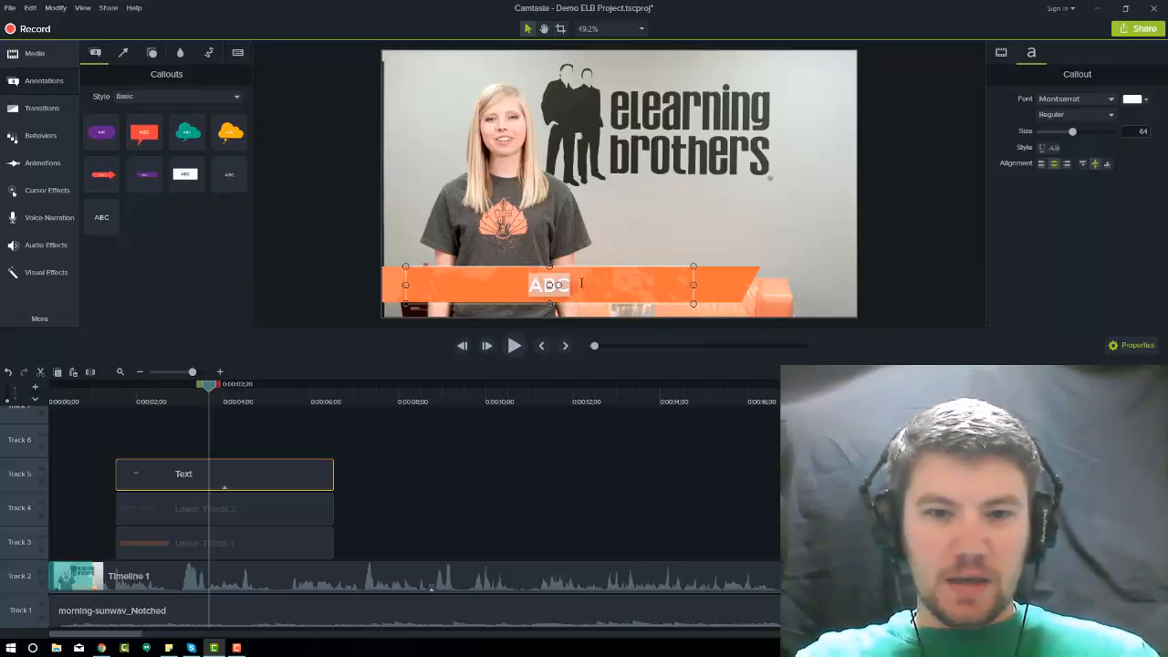
pyautogui.write('Jessica')
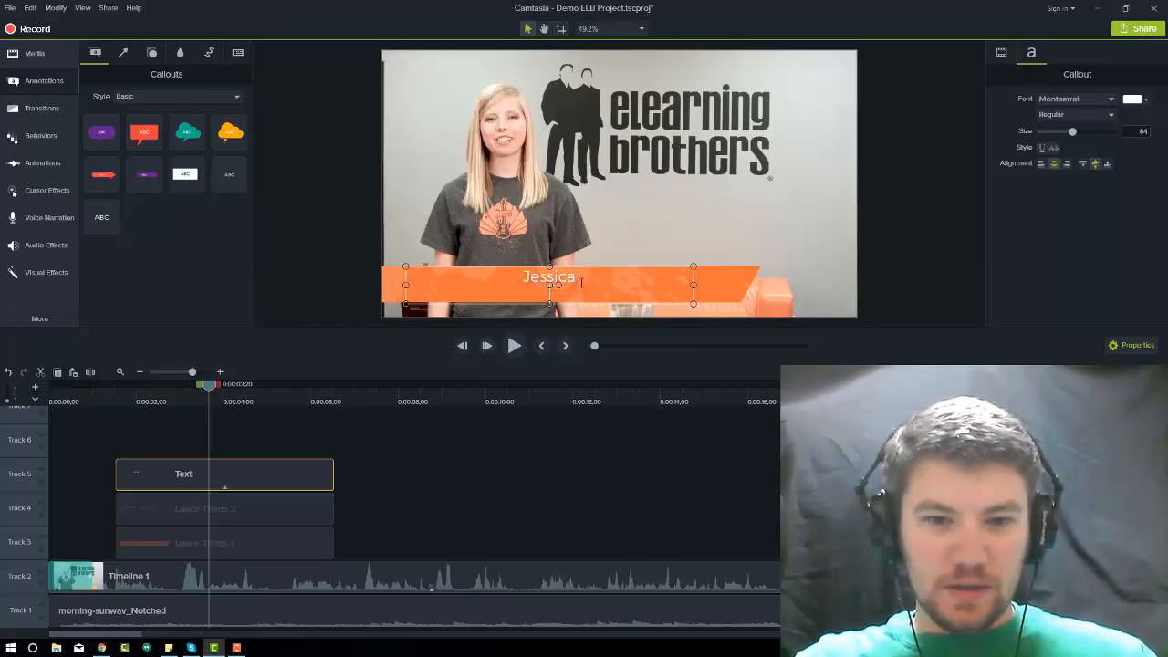
pyautogui.write('earni')
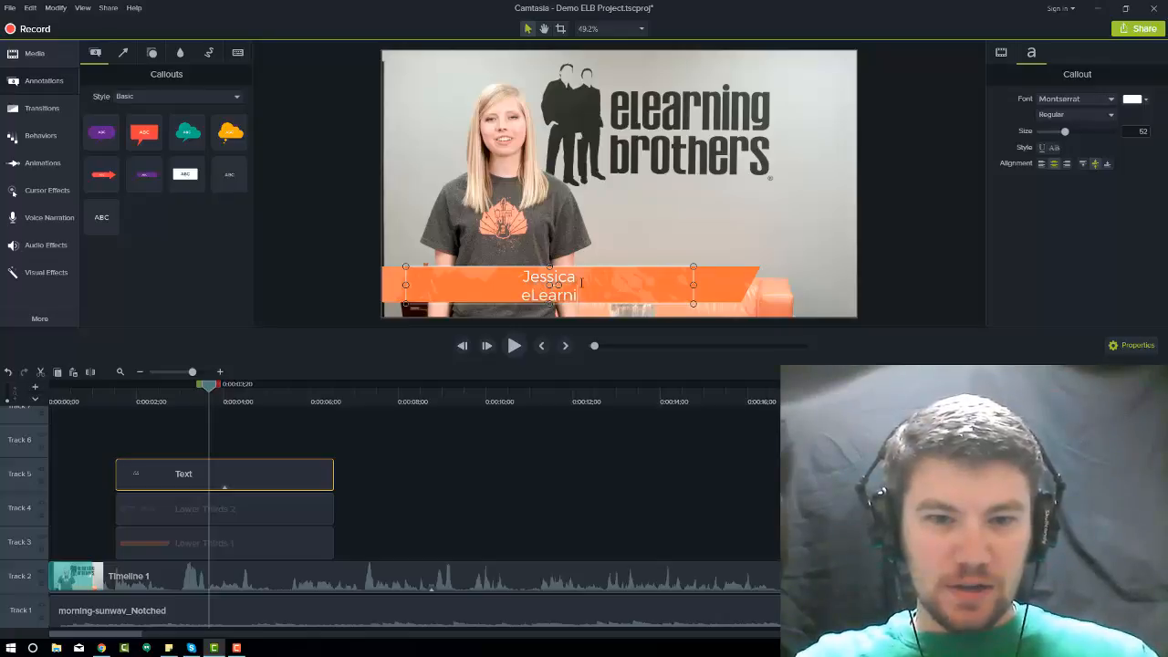
pyautogui.write('ng Brothers Guide')
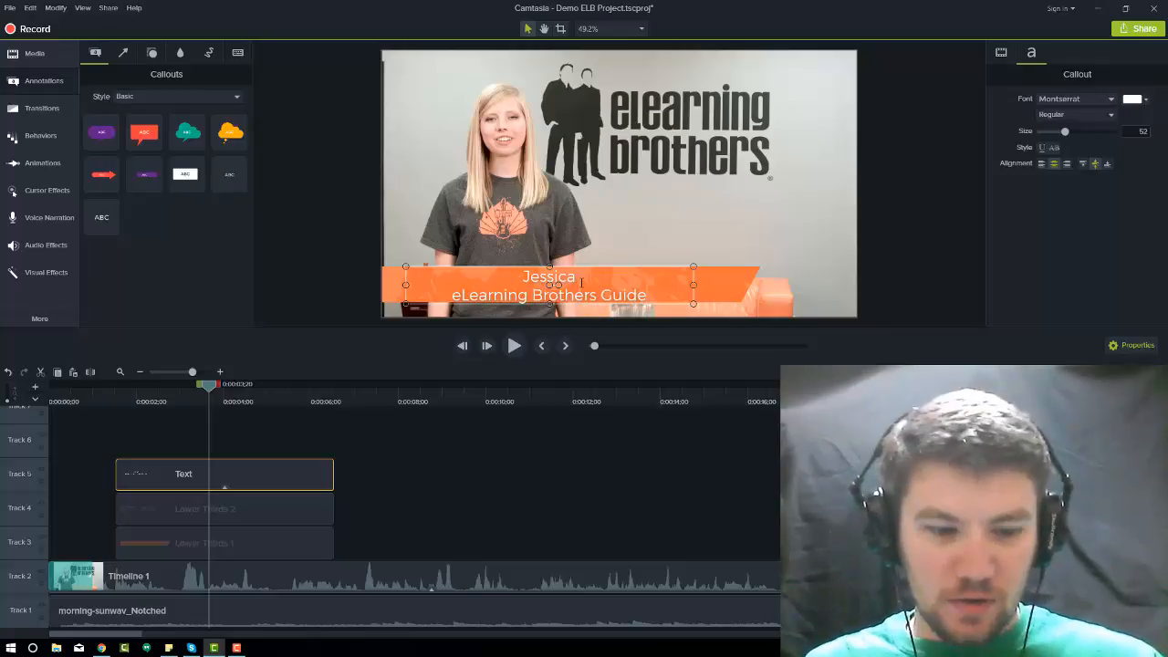
pyautogui.hotkey('ctrl', 'a')
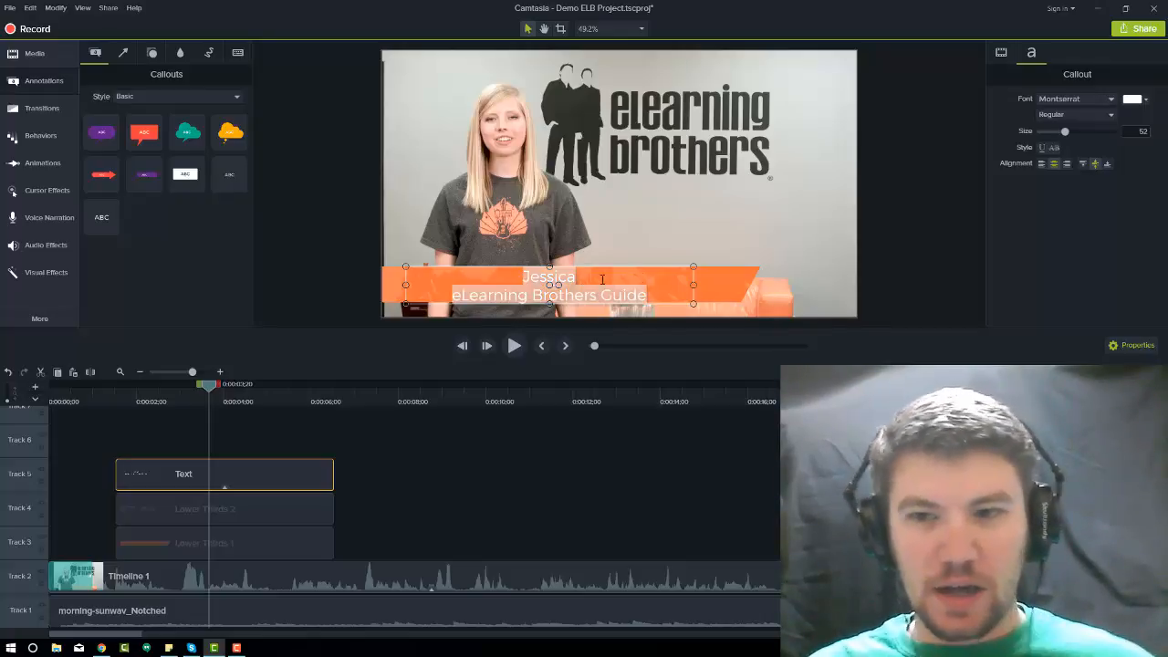
pyautogui.click(1042, 164)
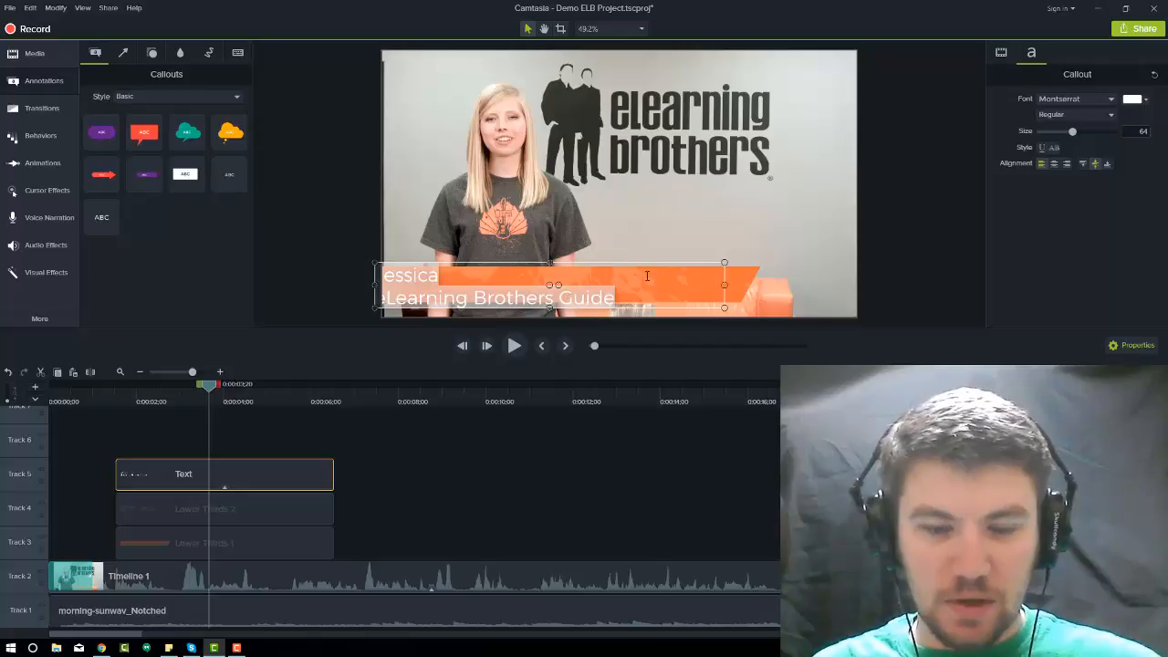
# Set the "eLearning Brothers Guide" line to size 45 and the name line to size 55
pyautogui.click(458, 296)
pyautogui.moveTo(616, 299); pyautogui.dragTo(371, 315)
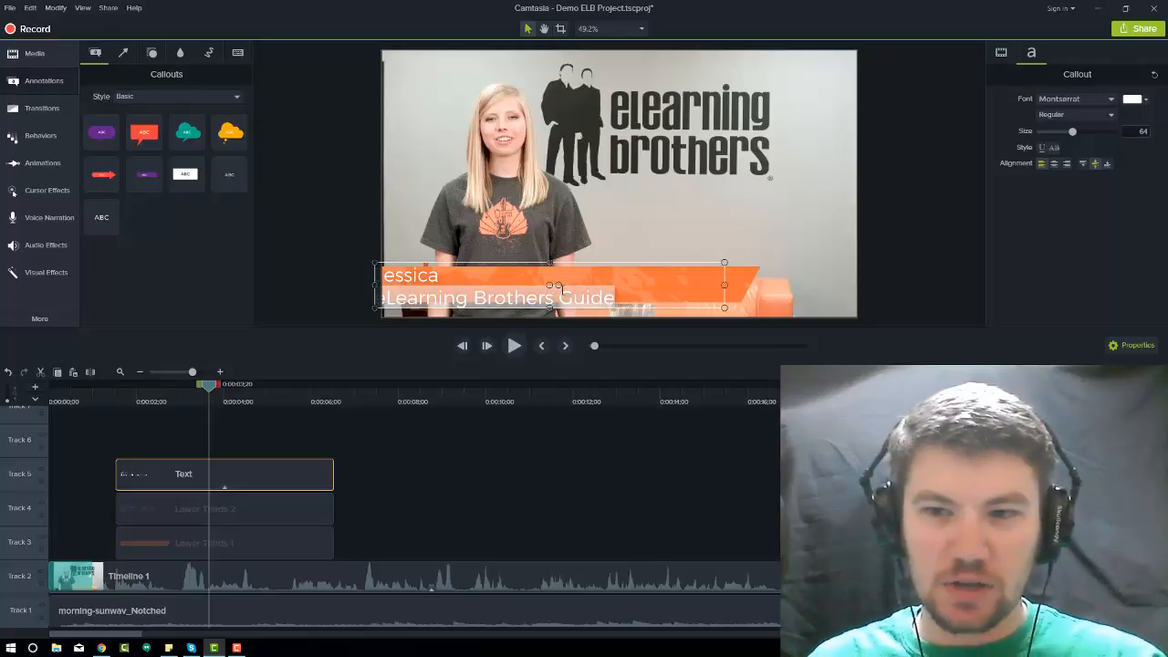
pyautogui.click(1140, 131)
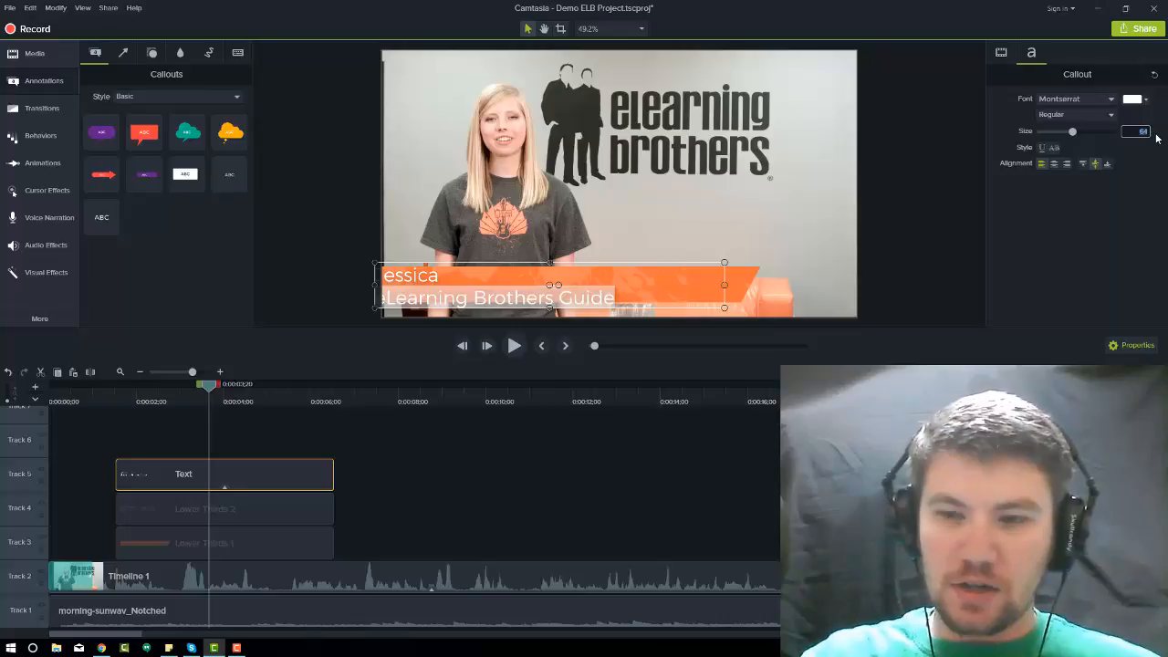
pyautogui.write('45')
pyautogui.press('Return')
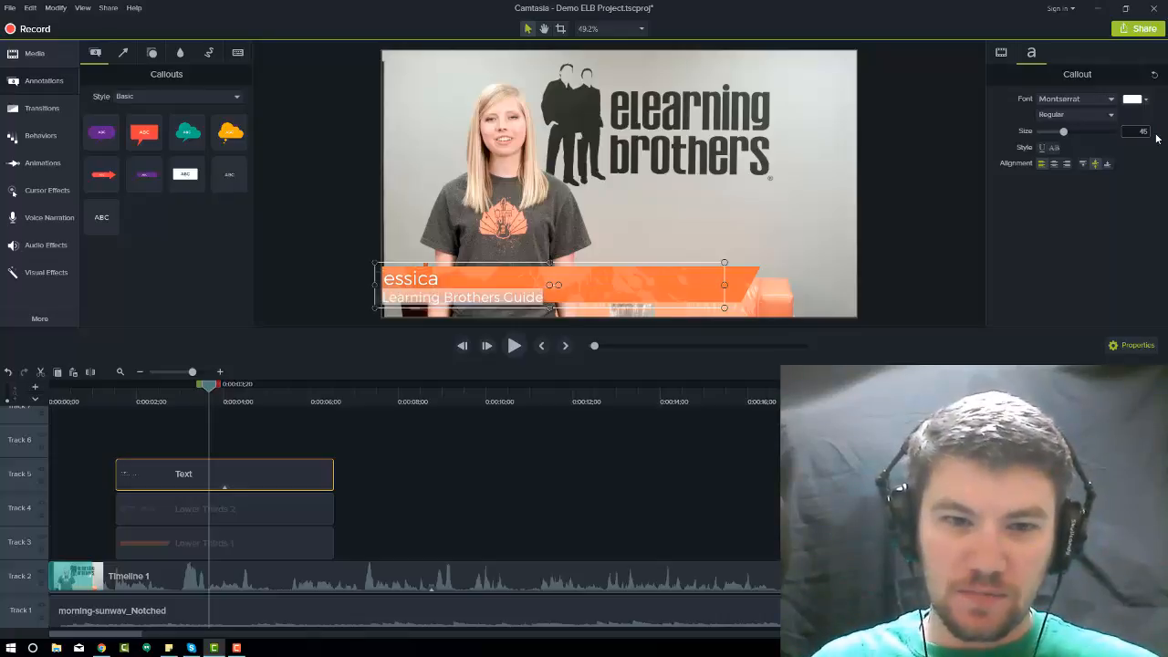
pyautogui.moveTo(439, 279); pyautogui.dragTo(378, 279)
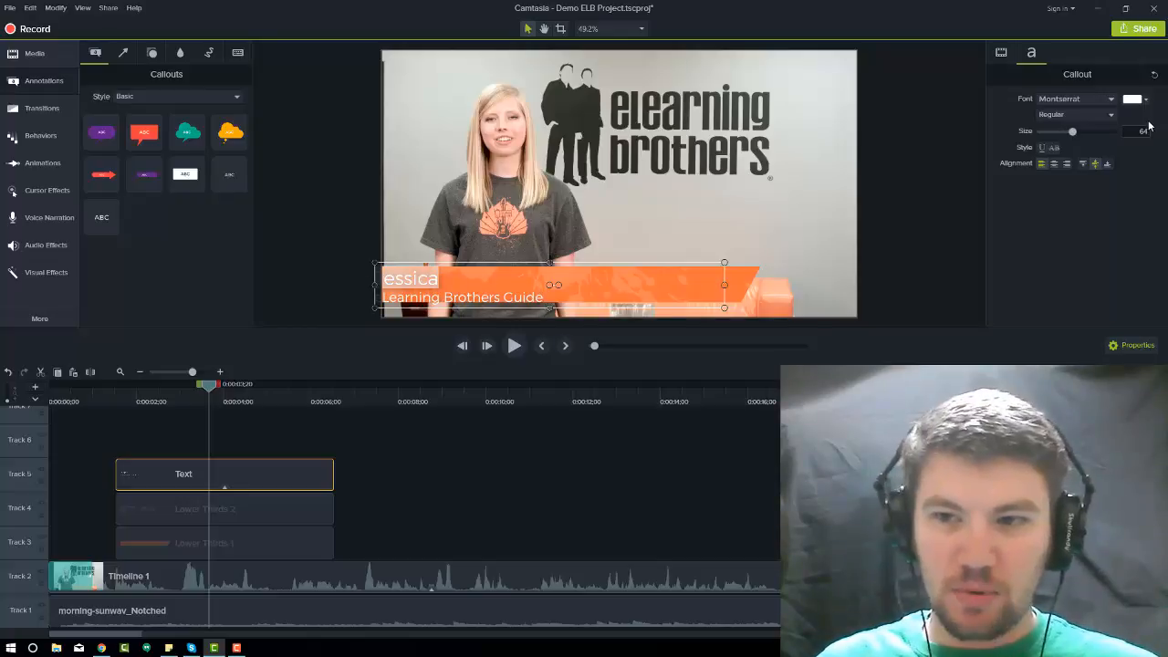
pyautogui.click(1150, 132)
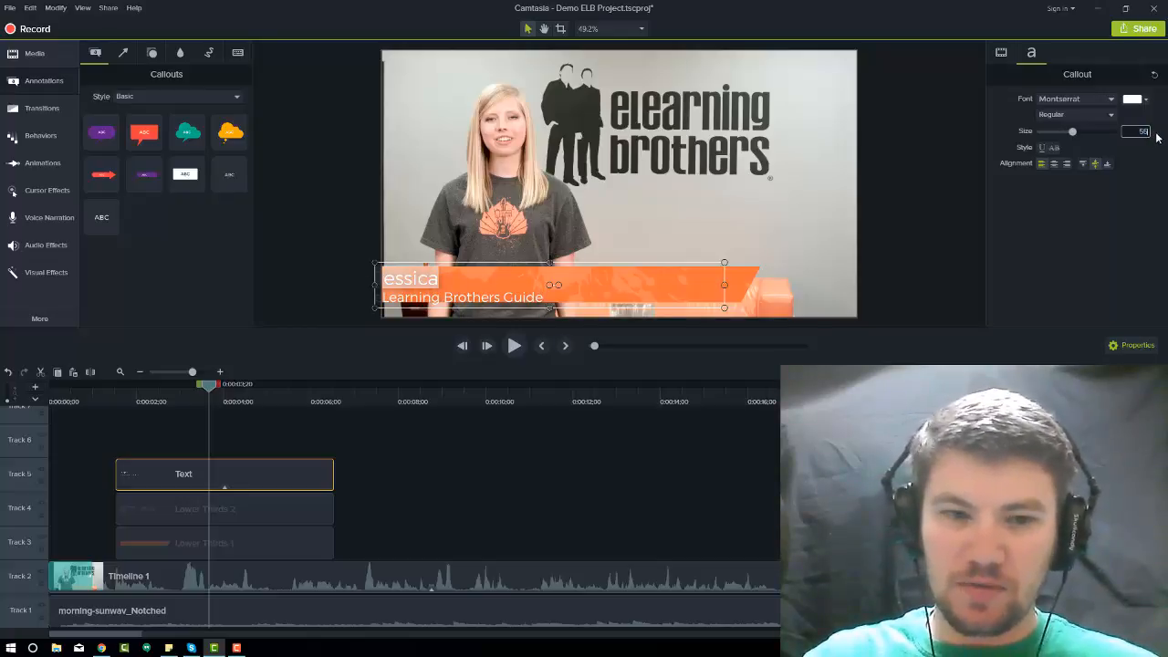
pyautogui.press('Return')
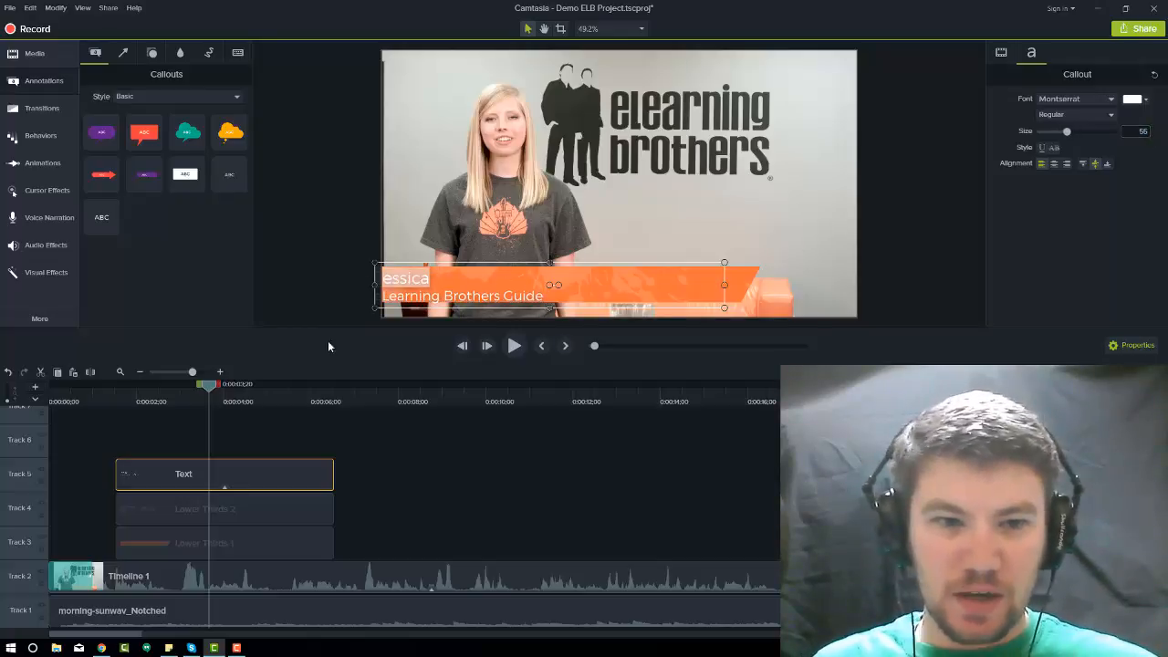
# Resize the callout's text box to the banner's height and inset it slightly from the banner's left end
pyautogui.moveTo(373, 286); pyautogui.dragTo(413, 286)
pyautogui.moveTo(568, 263); pyautogui.dragTo(567, 267)
pyautogui.moveTo(568, 308); pyautogui.dragTo(567, 302)
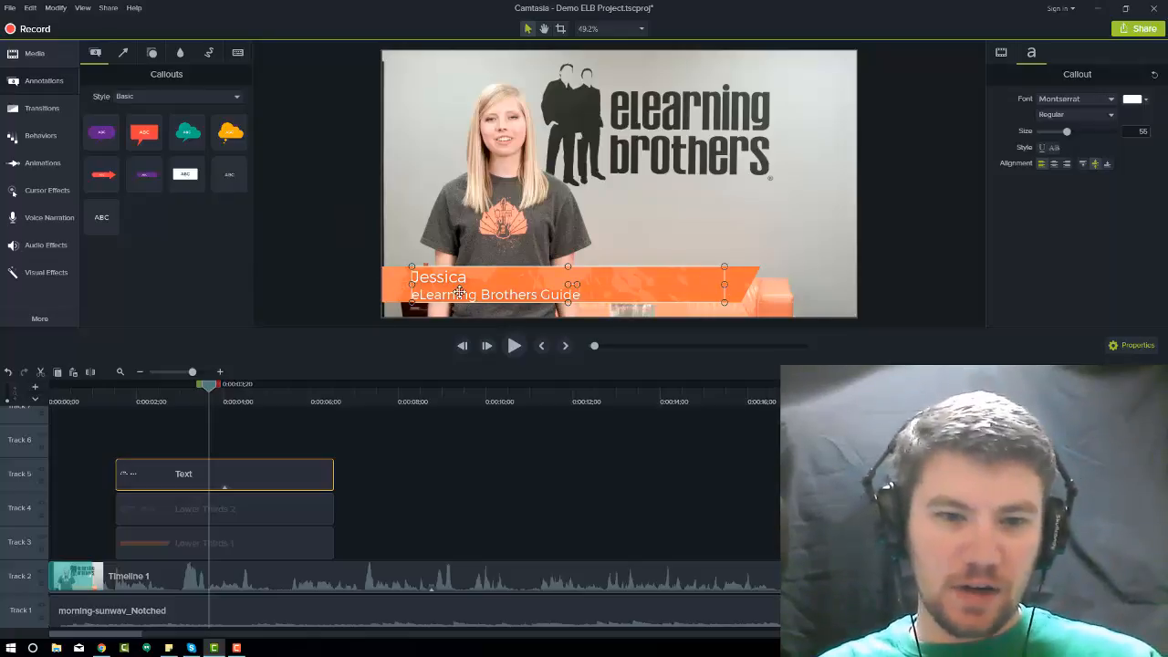
pyautogui.moveTo(460, 292); pyautogui.dragTo(464, 292)
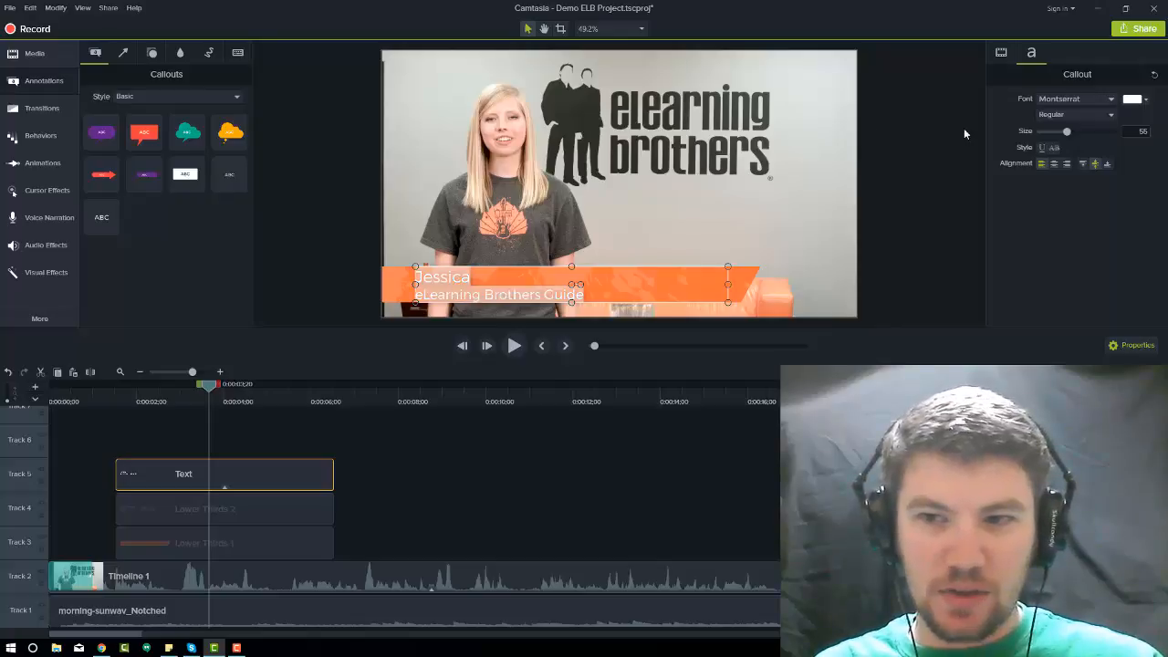
# Change the callout text's font to Open Sans with a bold style, and deselect the callout
pyautogui.click(1095, 99)
pyautogui.scroll(-4, 1101, 101)
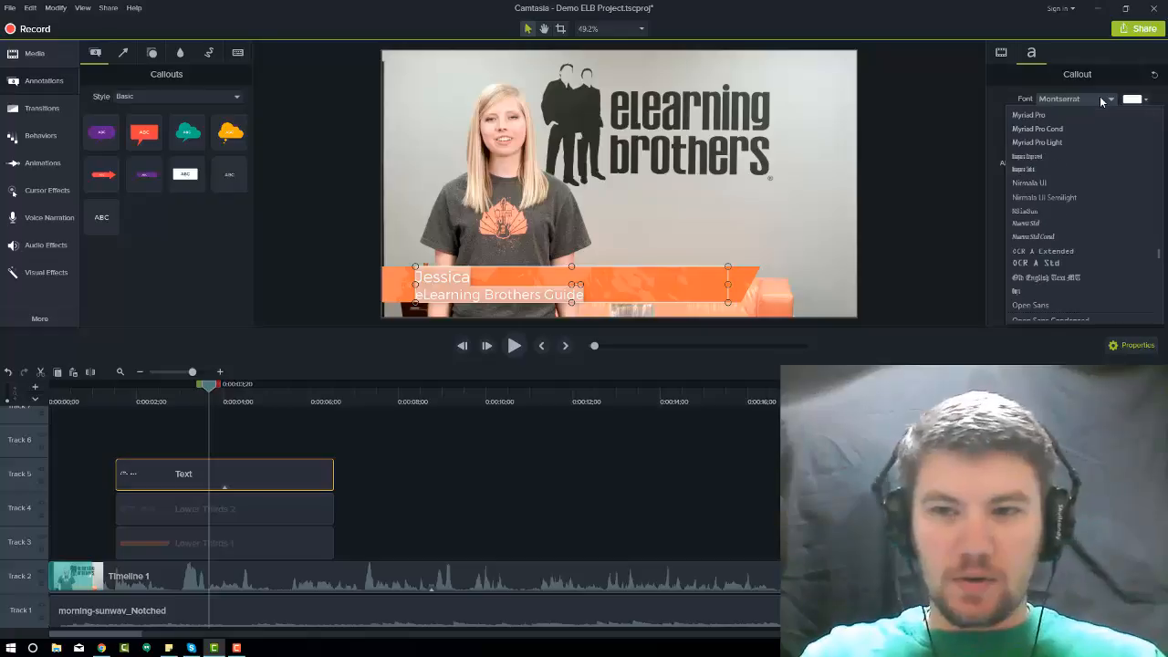
pyautogui.press('Return')
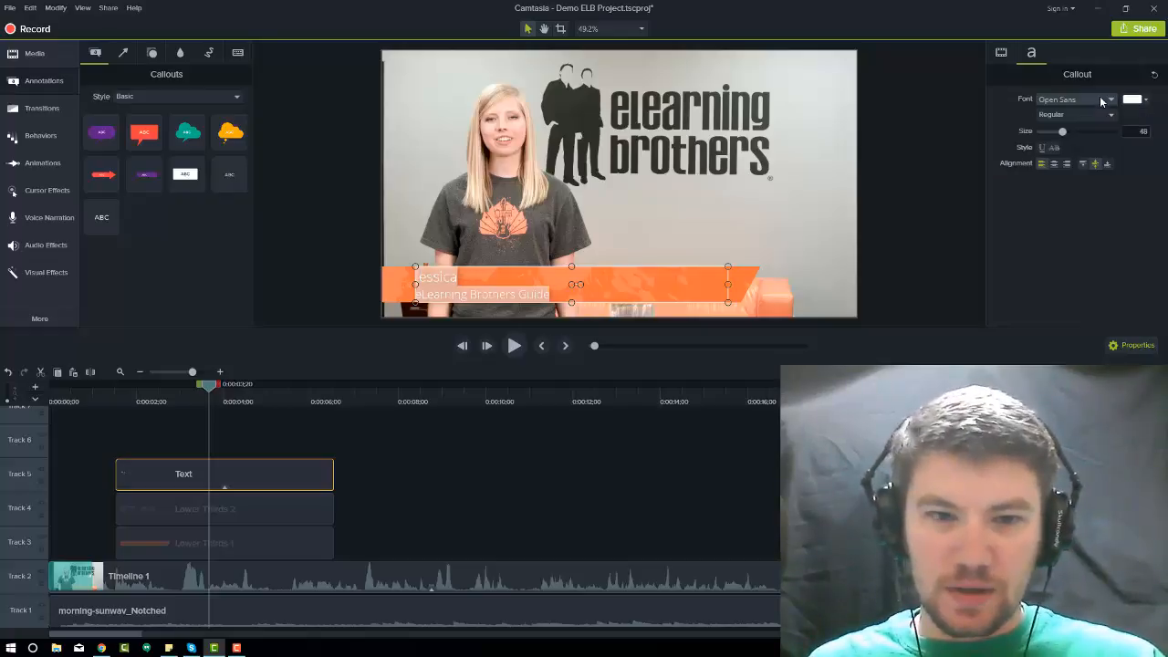
pyautogui.click(1099, 116)
pyautogui.click(1050, 154)
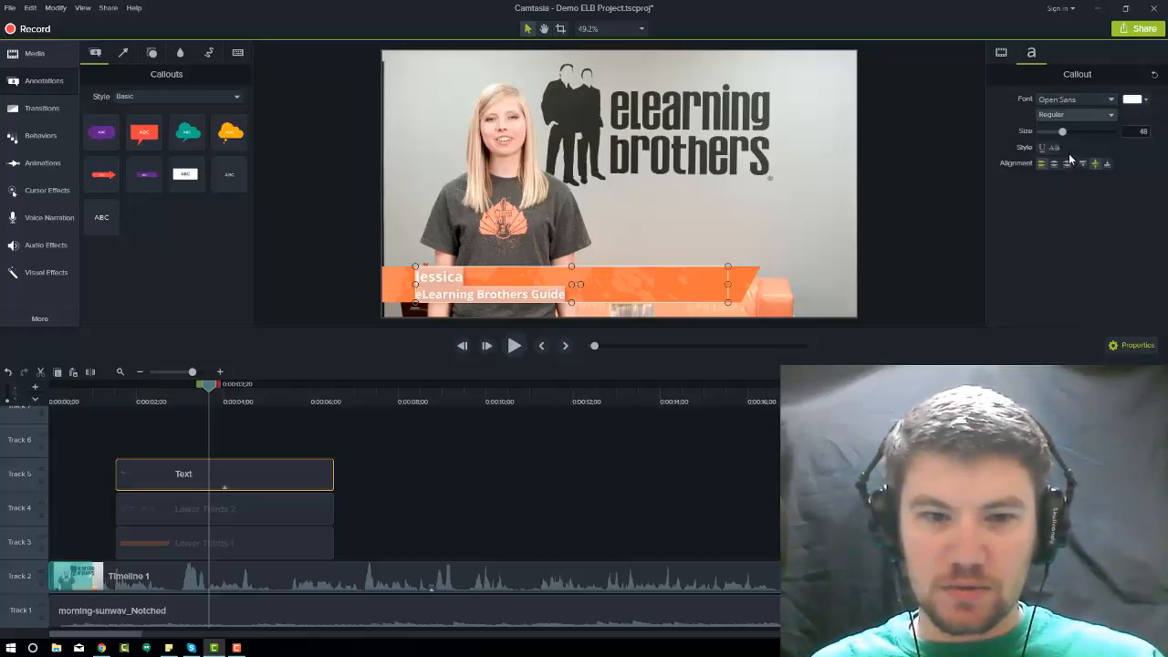
pyautogui.click(917, 249)
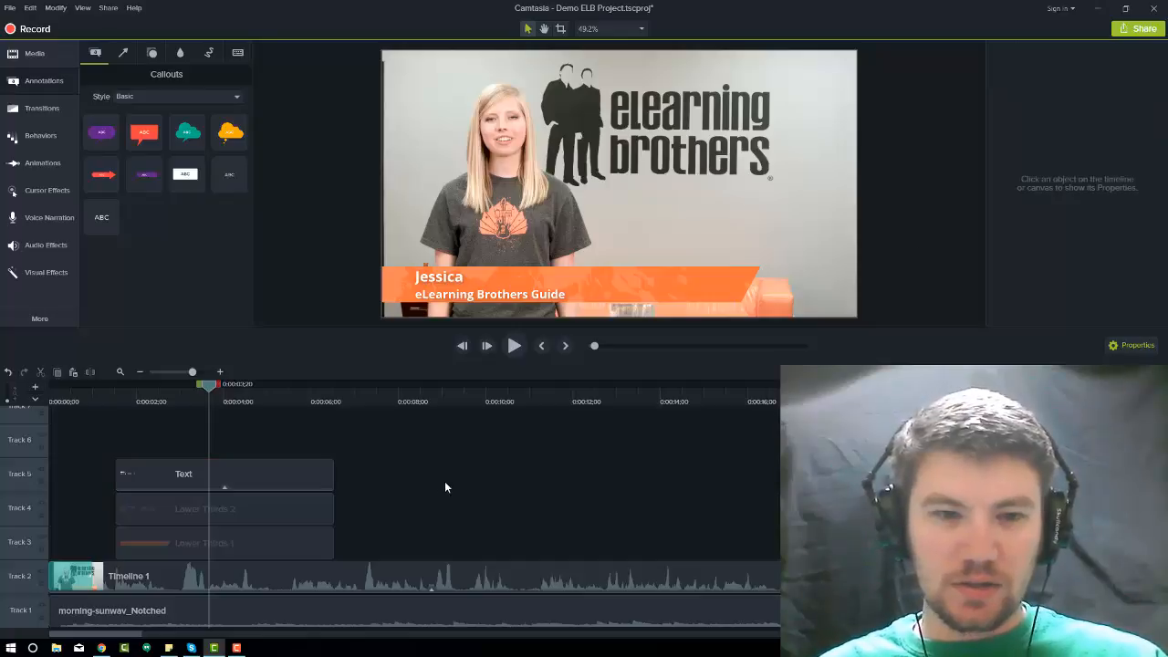
# Play the project from the start to review the lower-third banner and its text
pyautogui.moveTo(87, 398); pyautogui.dragTo(34, 398)
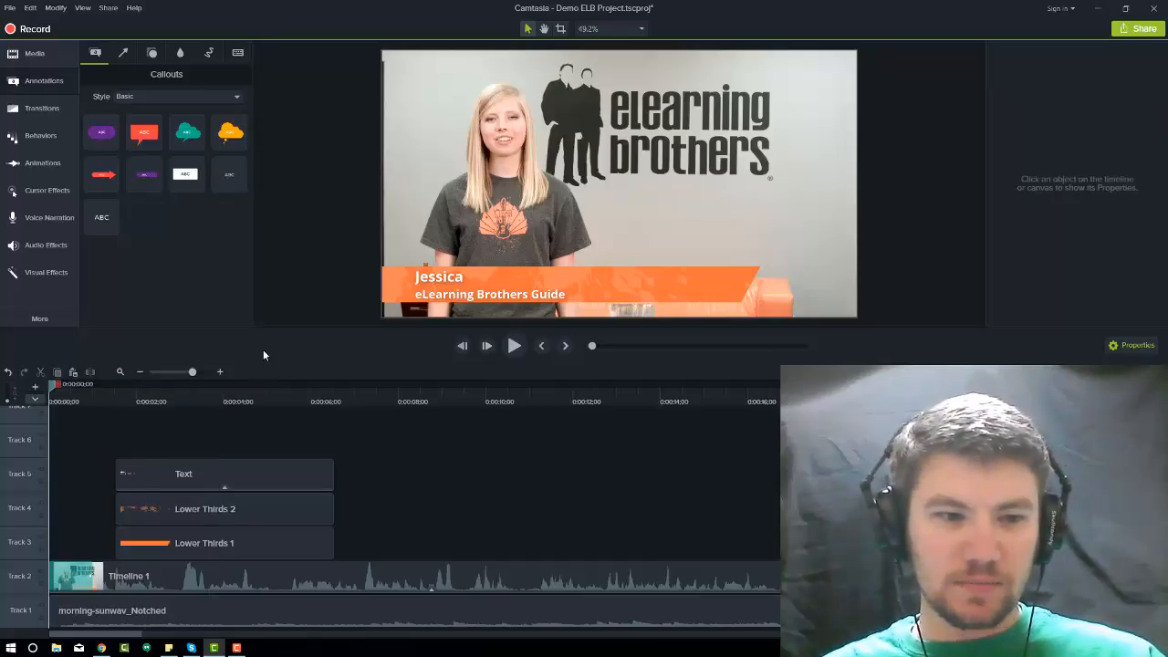
pyautogui.press('space')
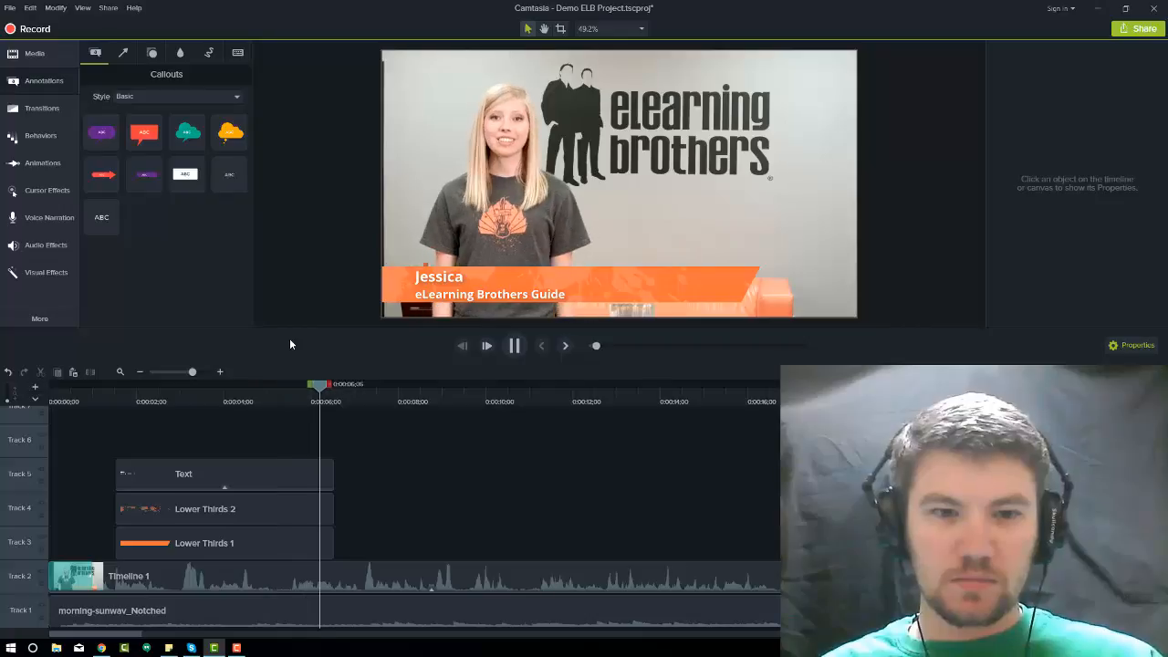
# Stop playback and apply the Sliding behavior to both Lower Thirds clips on tracks 3 and 4
pyautogui.press('space')
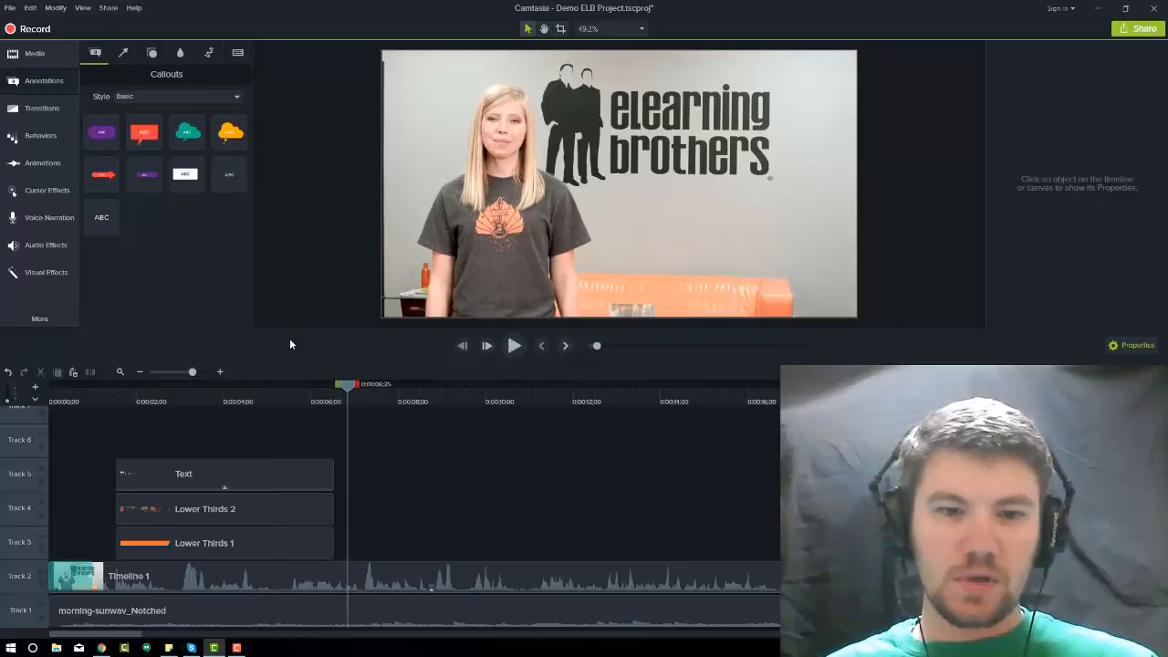
pyautogui.click(232, 396)
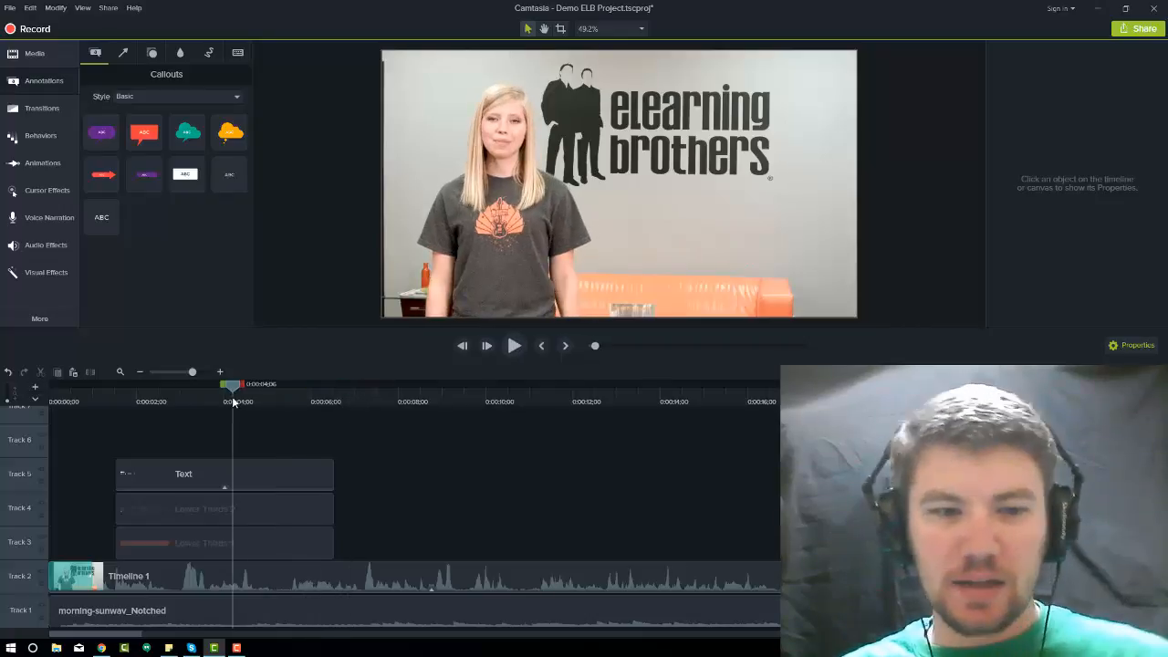
pyautogui.click(41, 137)
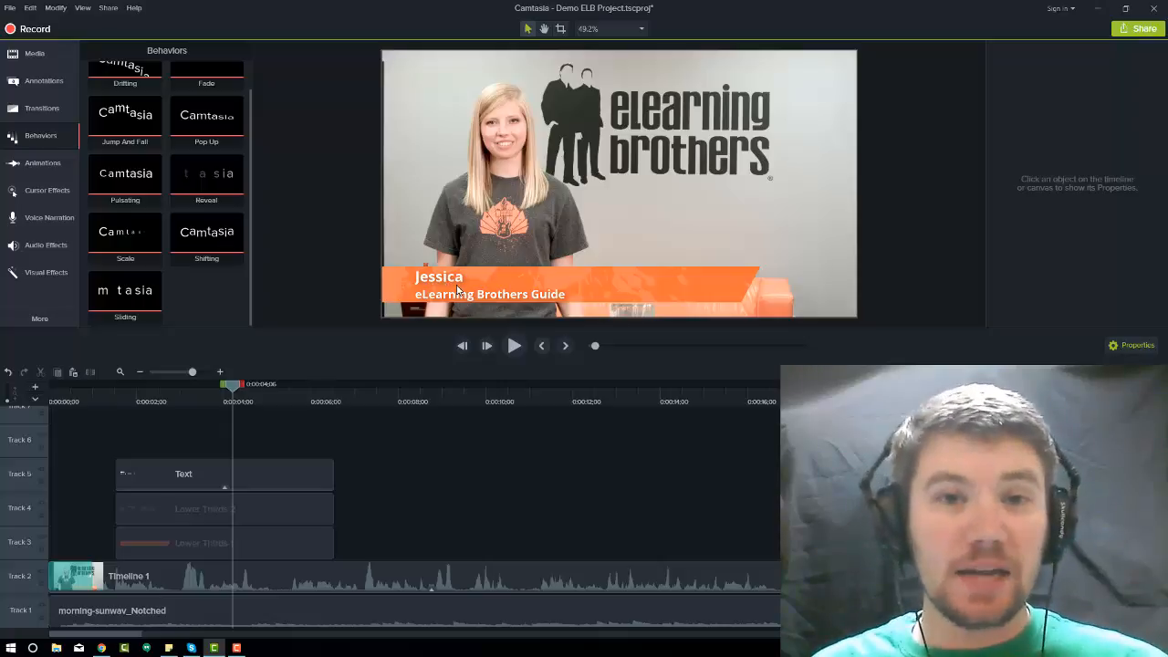
pyautogui.moveTo(345, 509); pyautogui.dragTo(288, 553)
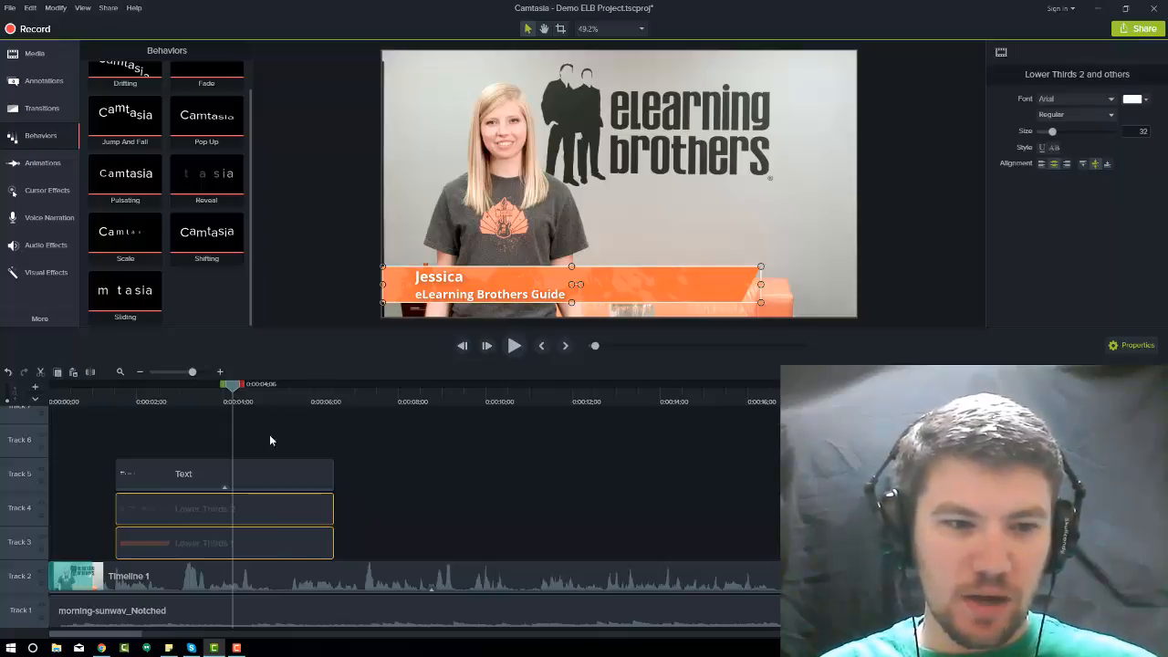
pyautogui.moveTo(116, 296); pyautogui.dragTo(157, 517)
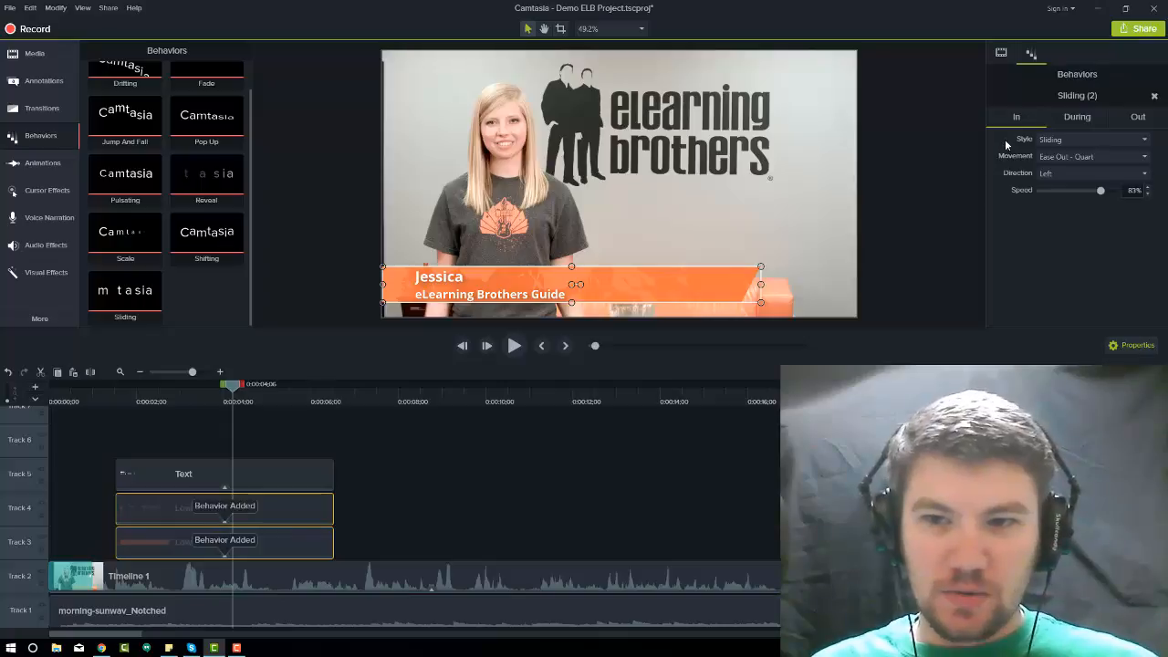
# Set the banners' Sliding behavior to None for the During style and Left for the Out direction
pyautogui.click(1076, 117)
pyautogui.click(1071, 139)
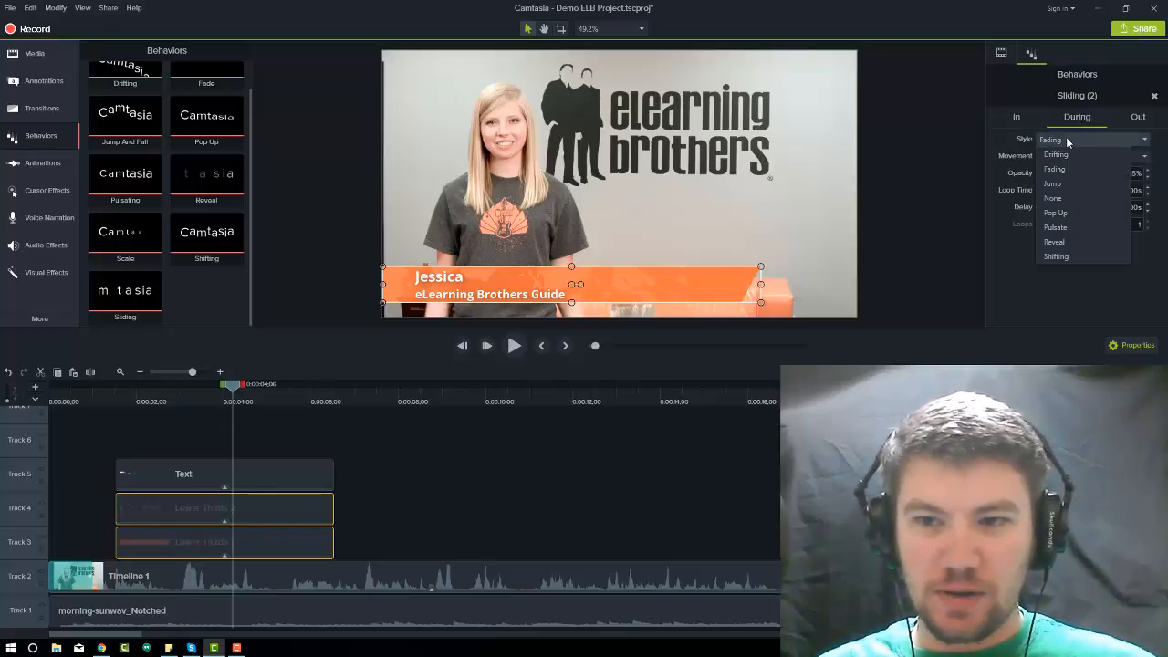
pyautogui.click(1062, 199)
pyautogui.click(1141, 120)
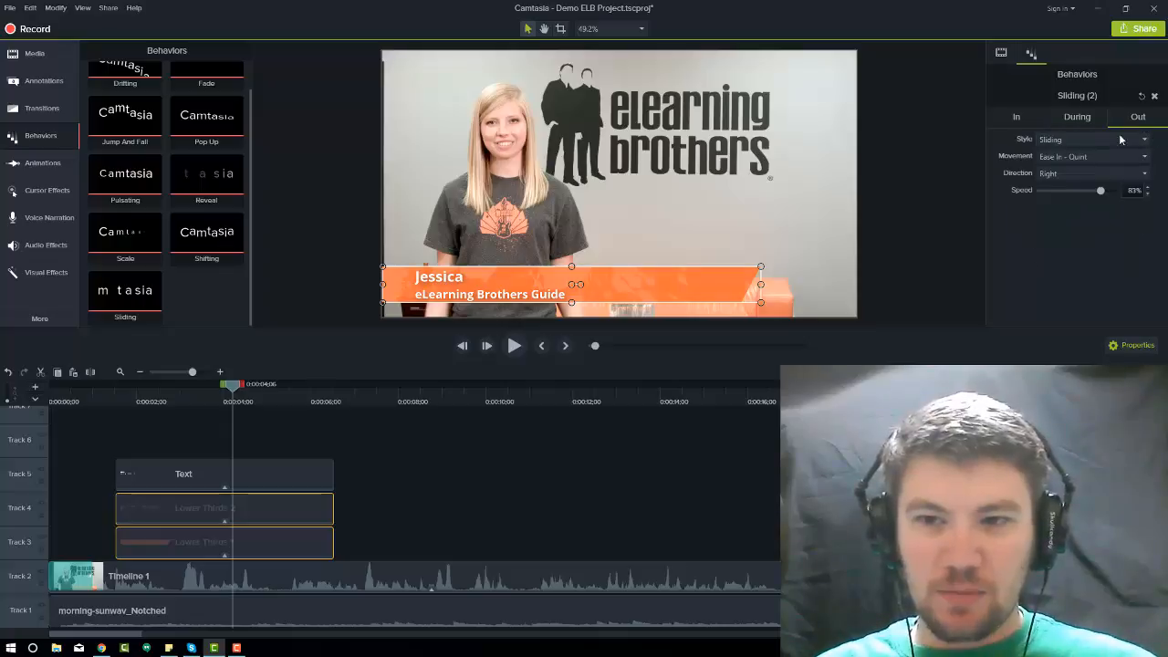
pyautogui.click(1075, 178)
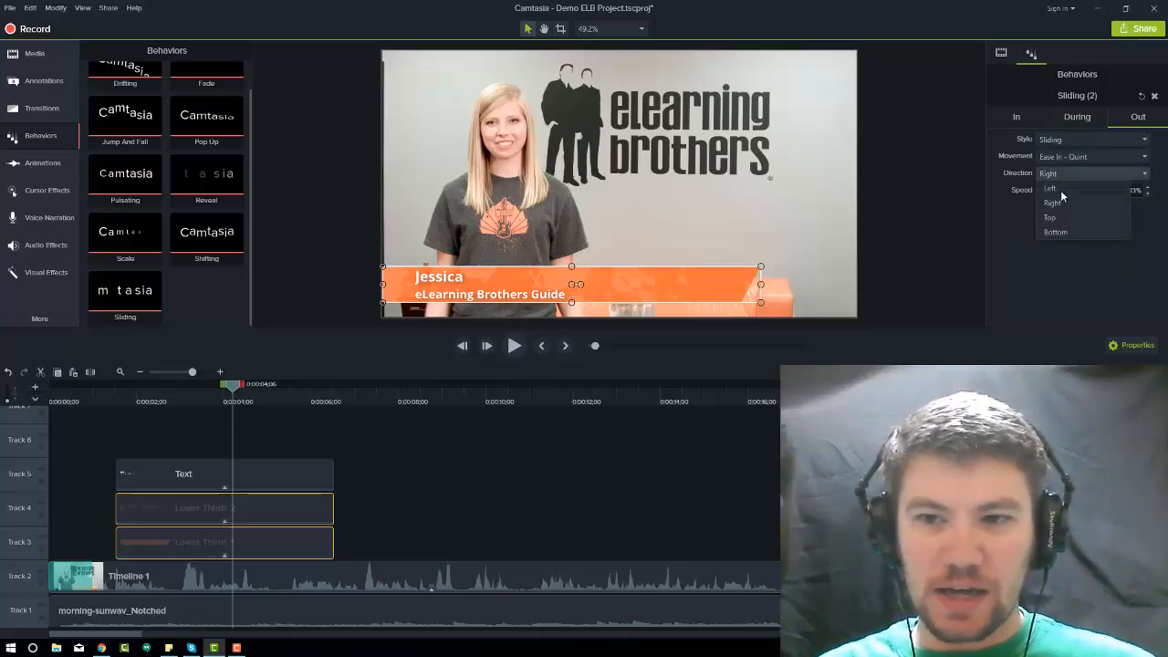
pyautogui.click(1055, 189)
# Play the lower-third section to review how the banner slides in and out
pyautogui.click(102, 396)
pyautogui.press('space')
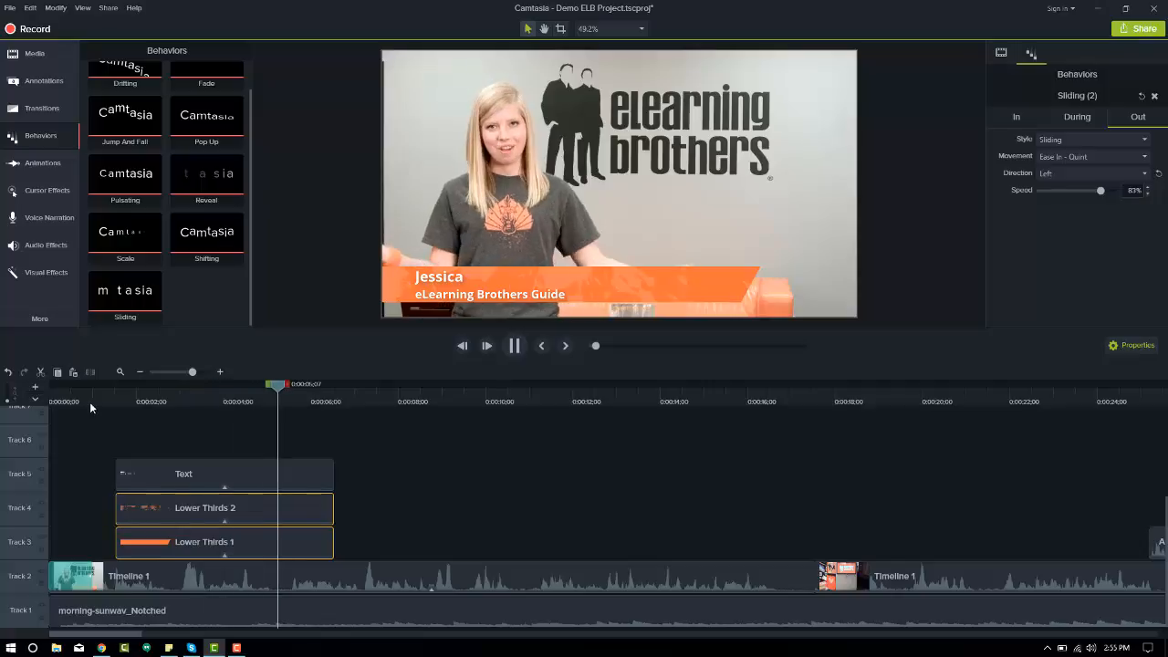
pyautogui.press('space')
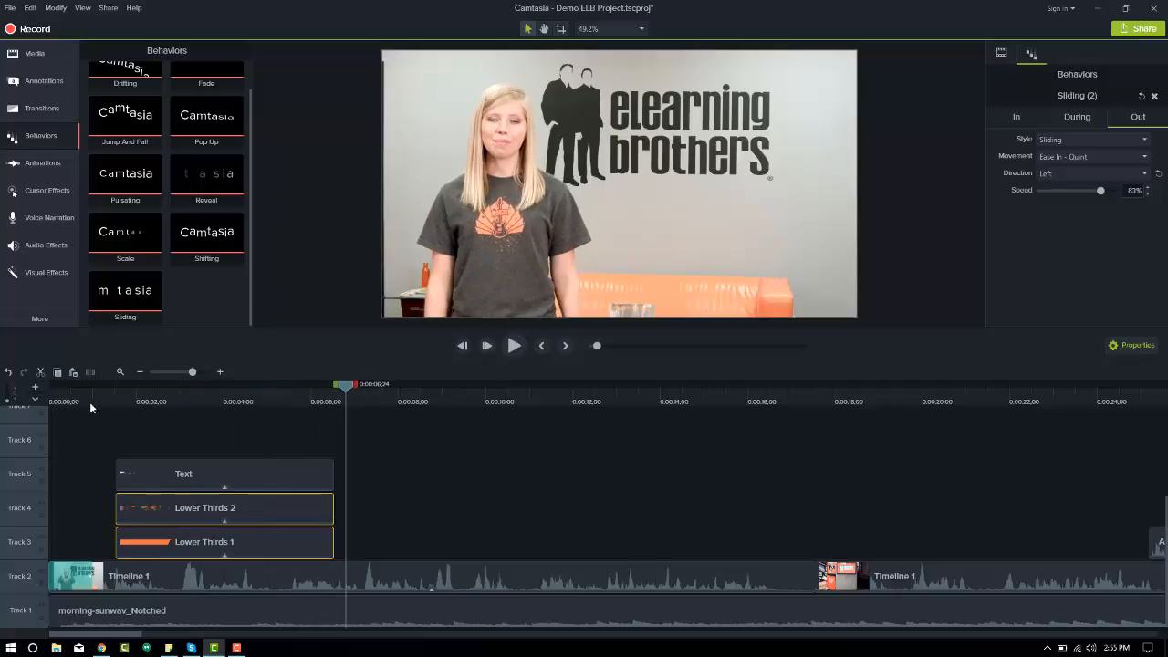
# Apply the Pop Up behavior to the Text callout on track 5
pyautogui.click(215, 467)
pyautogui.scroll(1, 210, 301)
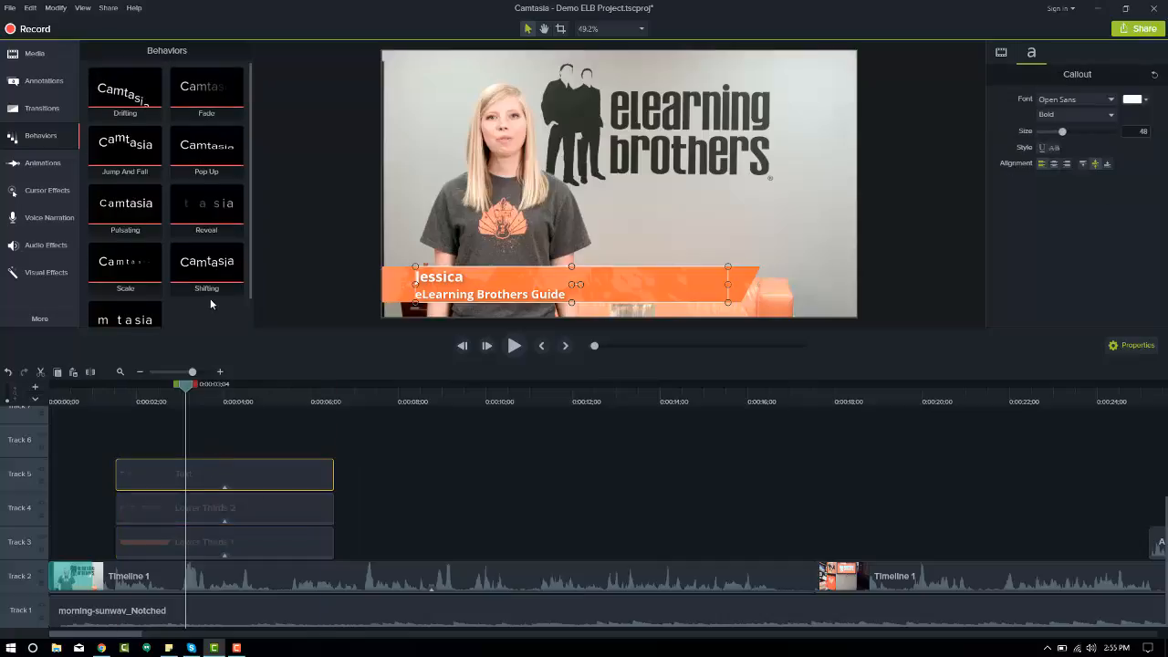
pyautogui.moveTo(218, 285); pyautogui.dragTo(197, 226)
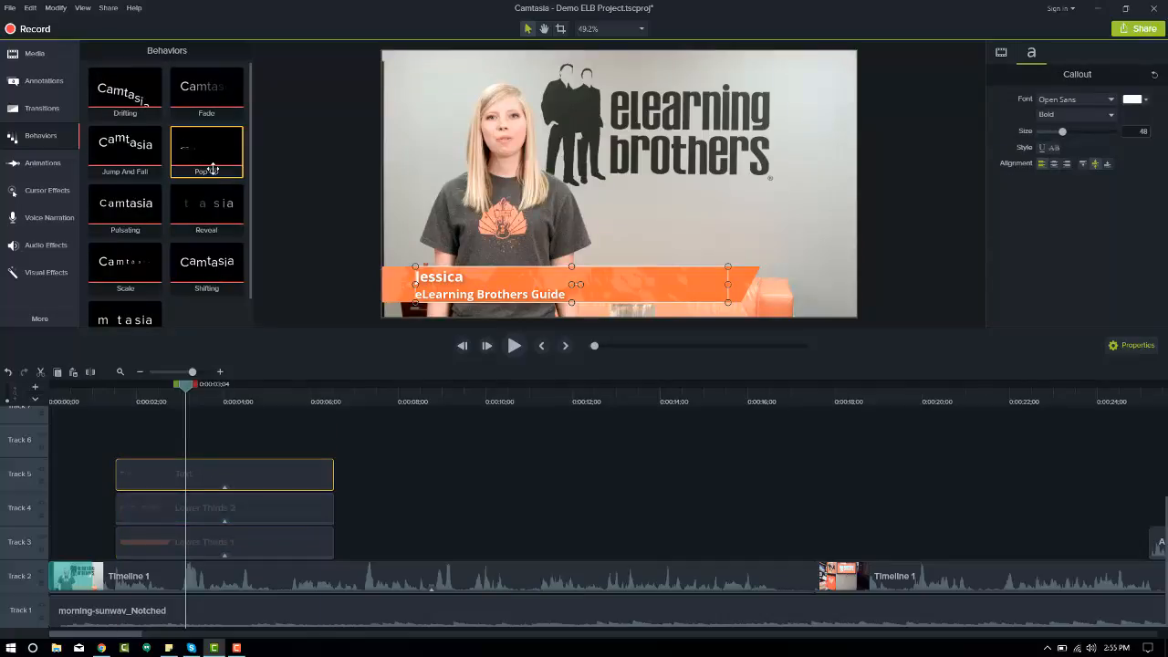
pyautogui.moveTo(204, 146); pyautogui.dragTo(209, 466)
# Play the lower third from just before it appears to review the text's Pop Up animation
pyautogui.click(114, 395)
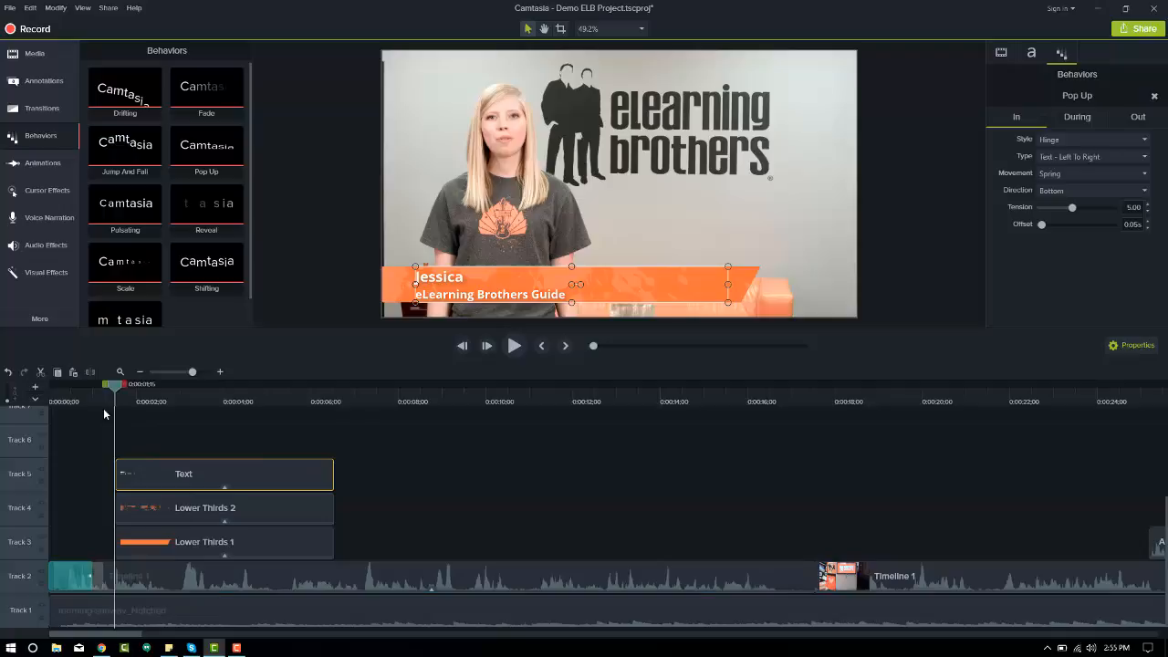
pyautogui.click(109, 399)
pyautogui.press('space')
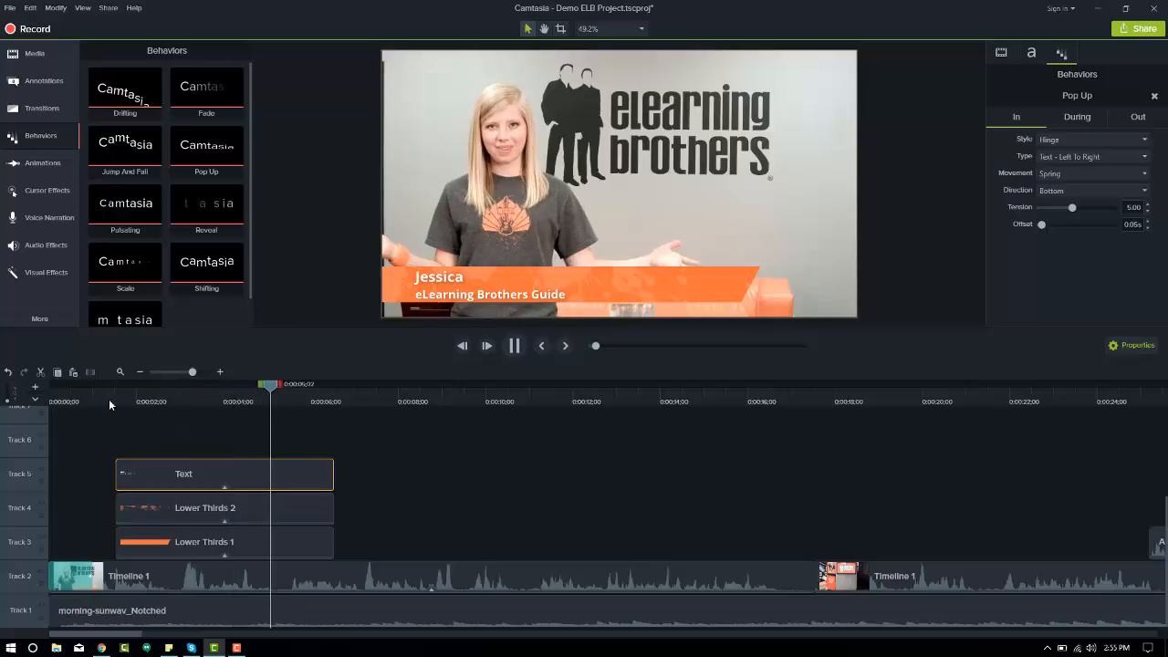
pyautogui.press('space')
# Trim the Text clip on track 5 to start at about 2 seconds and end at about 6 seconds
pyautogui.moveTo(112, 399); pyautogui.dragTo(144, 426)
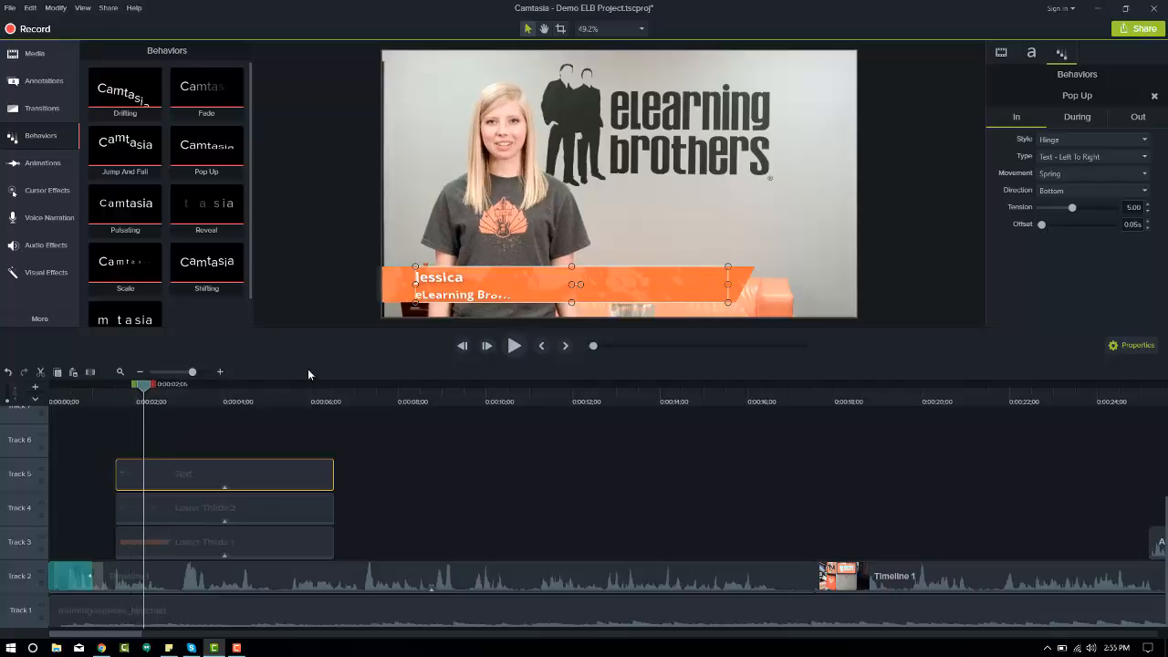
pyautogui.moveTo(116, 474); pyautogui.dragTo(137, 472)
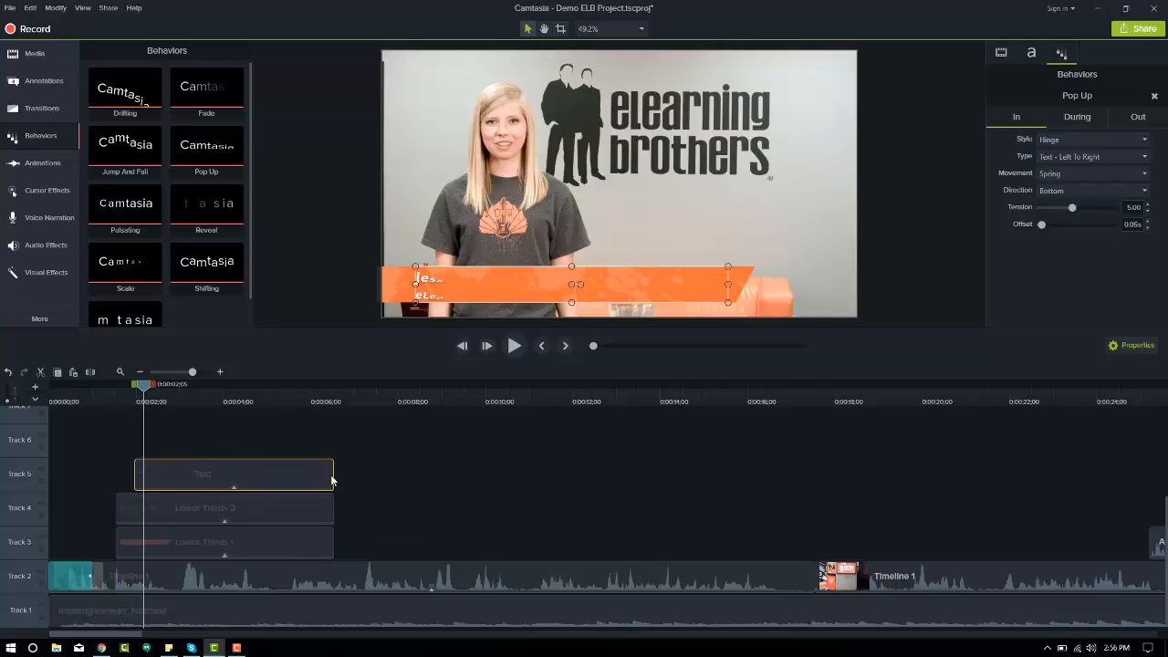
pyautogui.moveTo(334, 477); pyautogui.dragTo(311, 478)
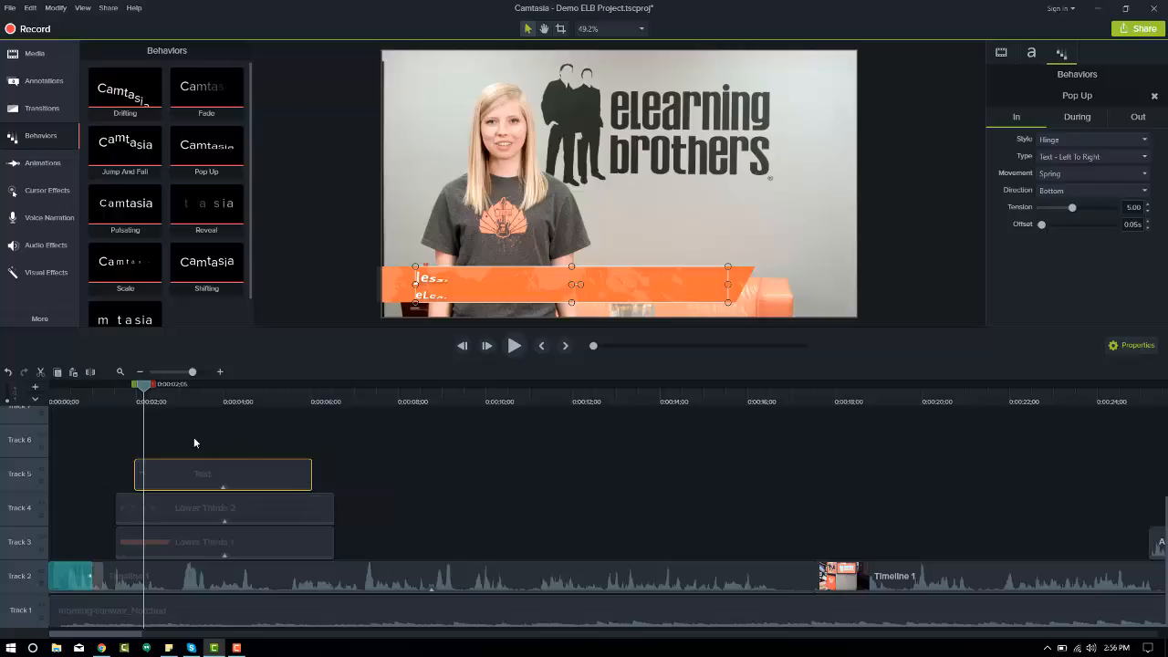
# Play the lower third to check the trimmed text's timing against the banner
pyautogui.click(108, 405)
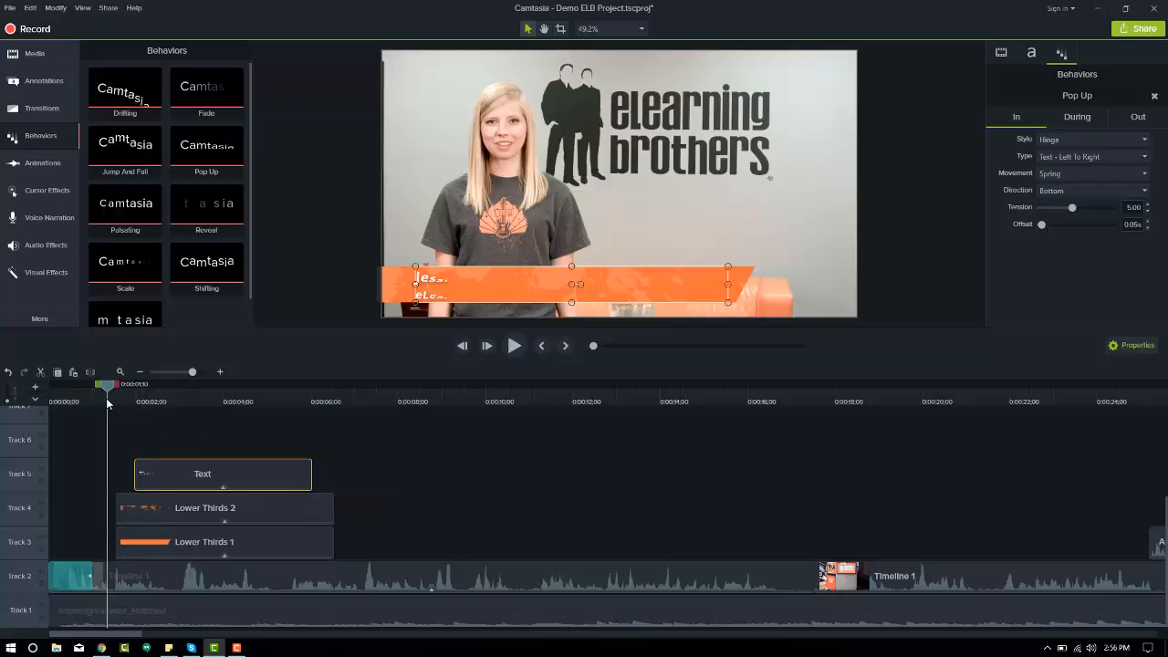
pyautogui.press('space')
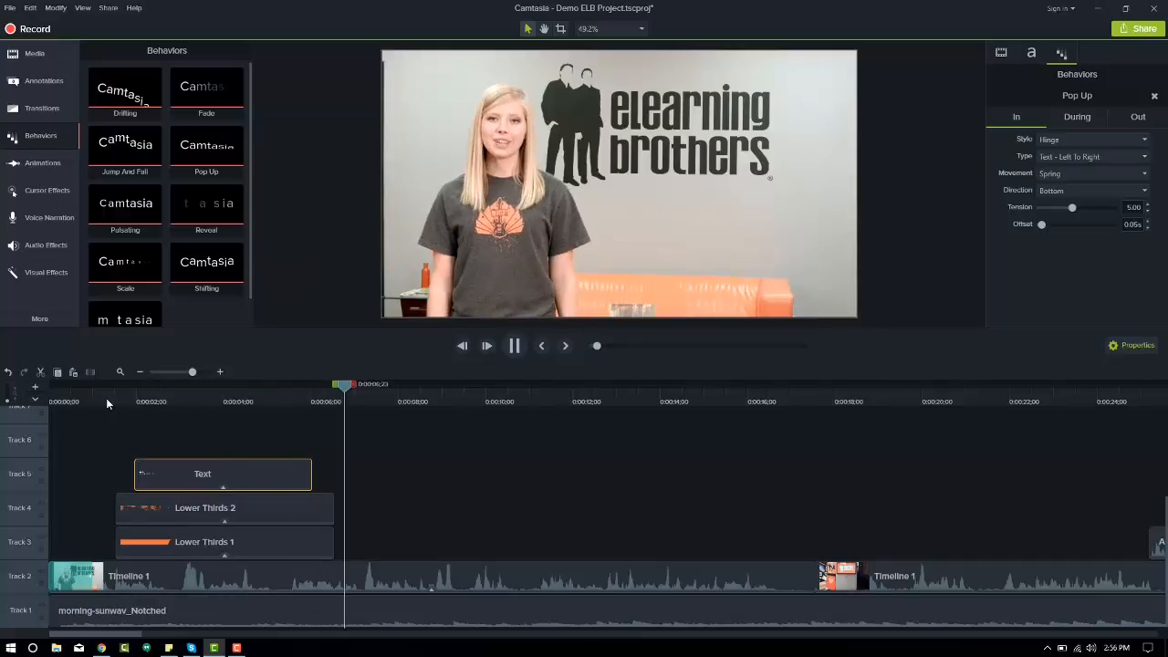
pyautogui.press('space')
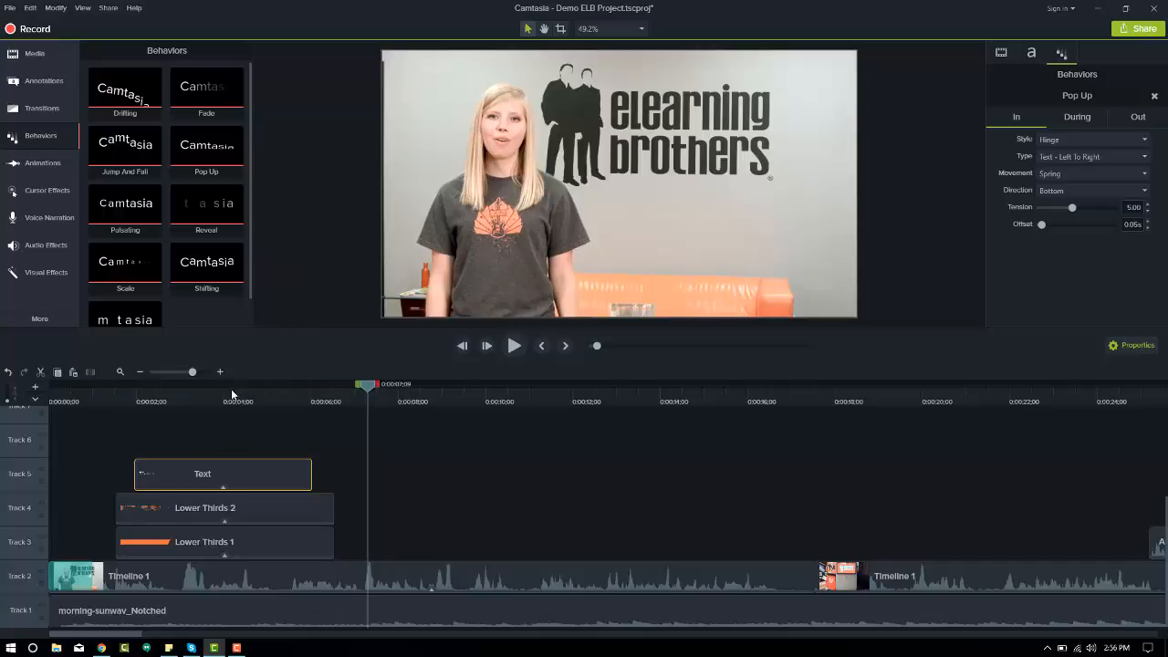
# Set the During style of the text's Pop Up behavior to None and check its Out settings
pyautogui.click(1122, 120)
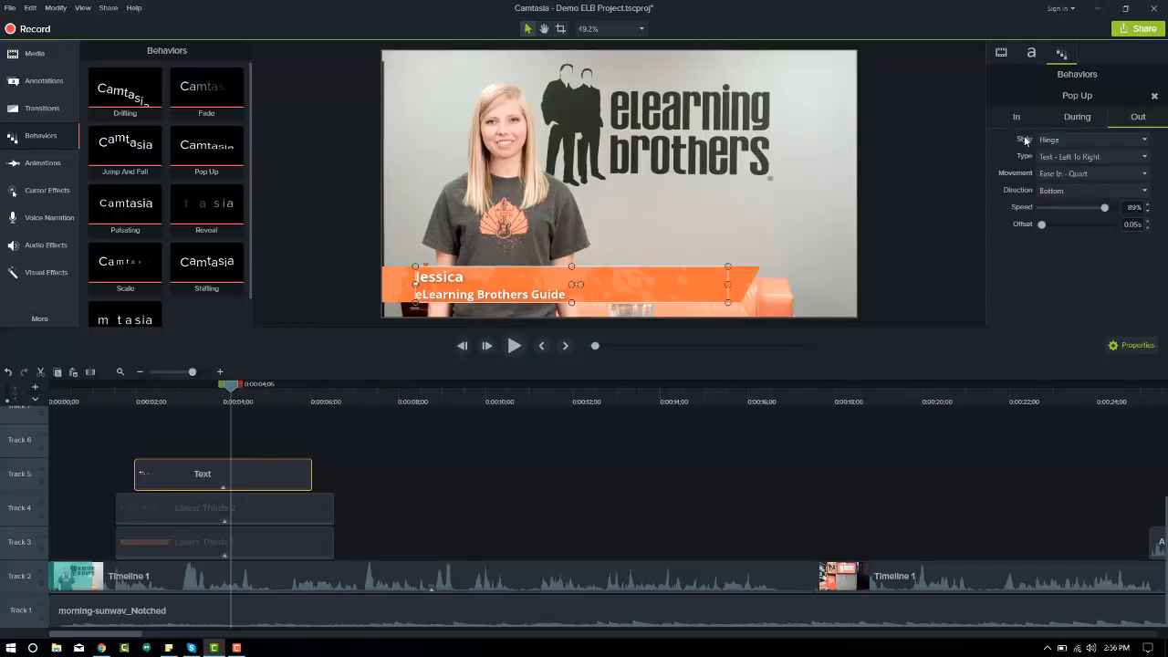
pyautogui.click(1075, 120)
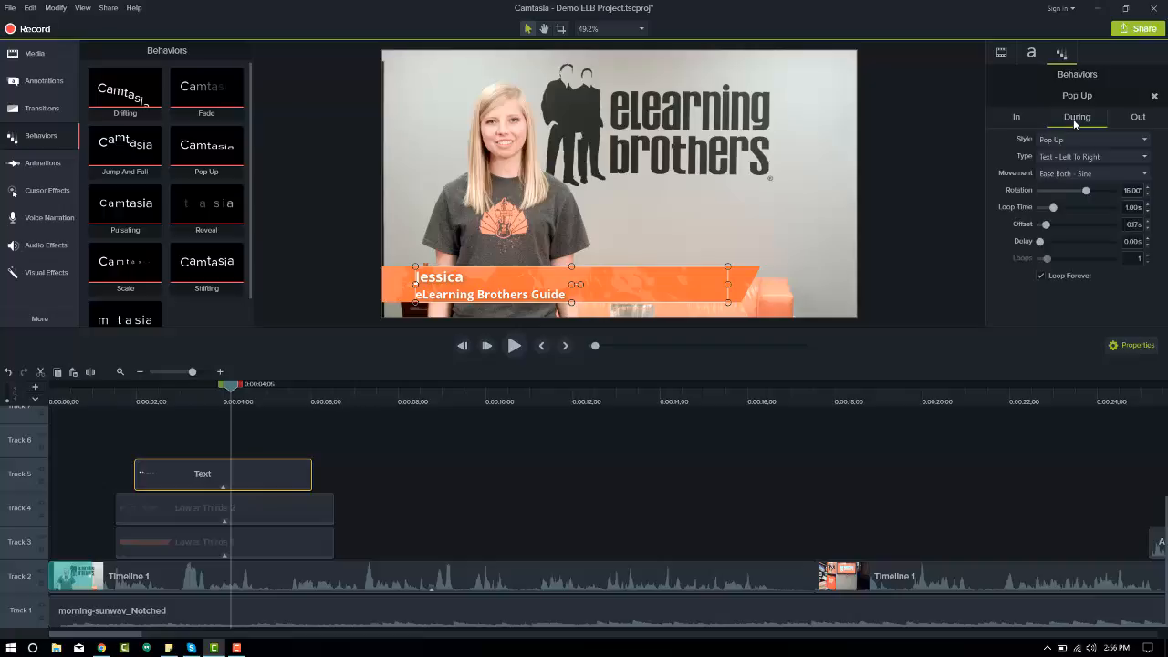
pyautogui.click(1069, 138)
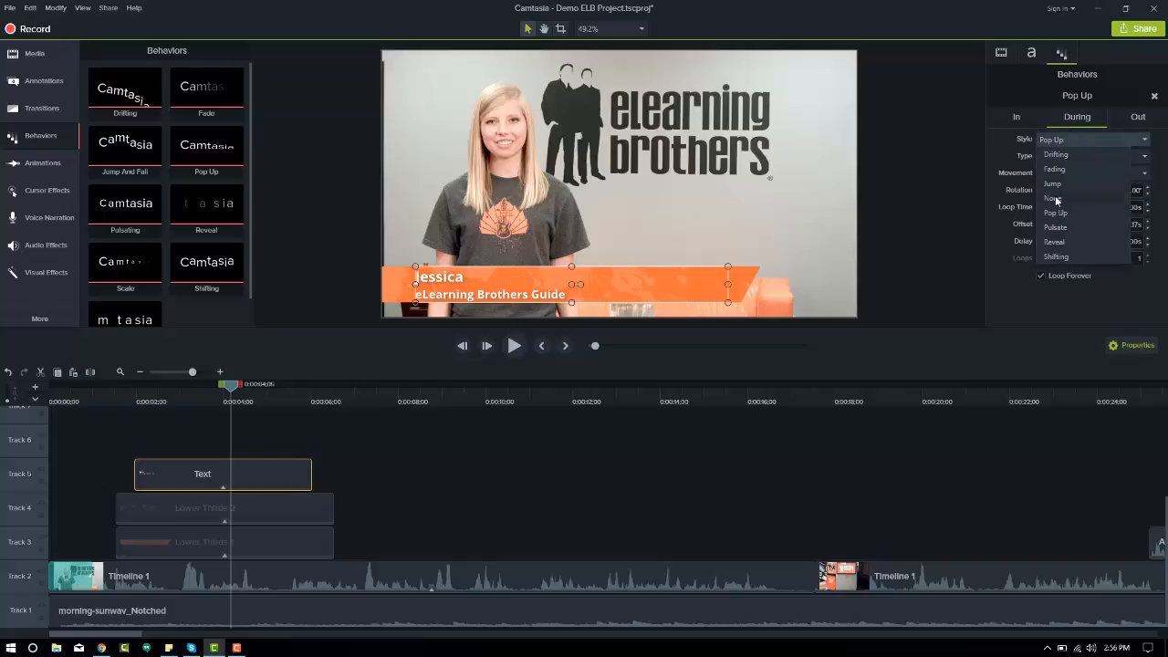
pyautogui.click(1054, 198)
pyautogui.click(1016, 118)
pyautogui.click(1136, 119)
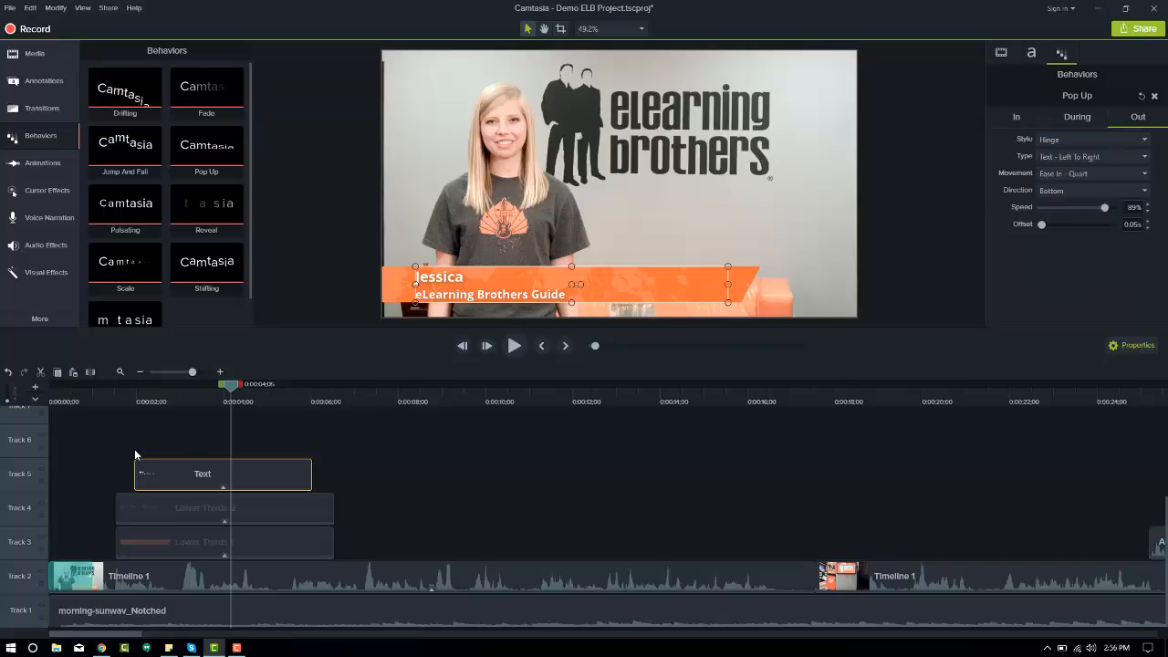
# Play the lower third again to review the text without its looping During animation
pyautogui.click(108, 400)
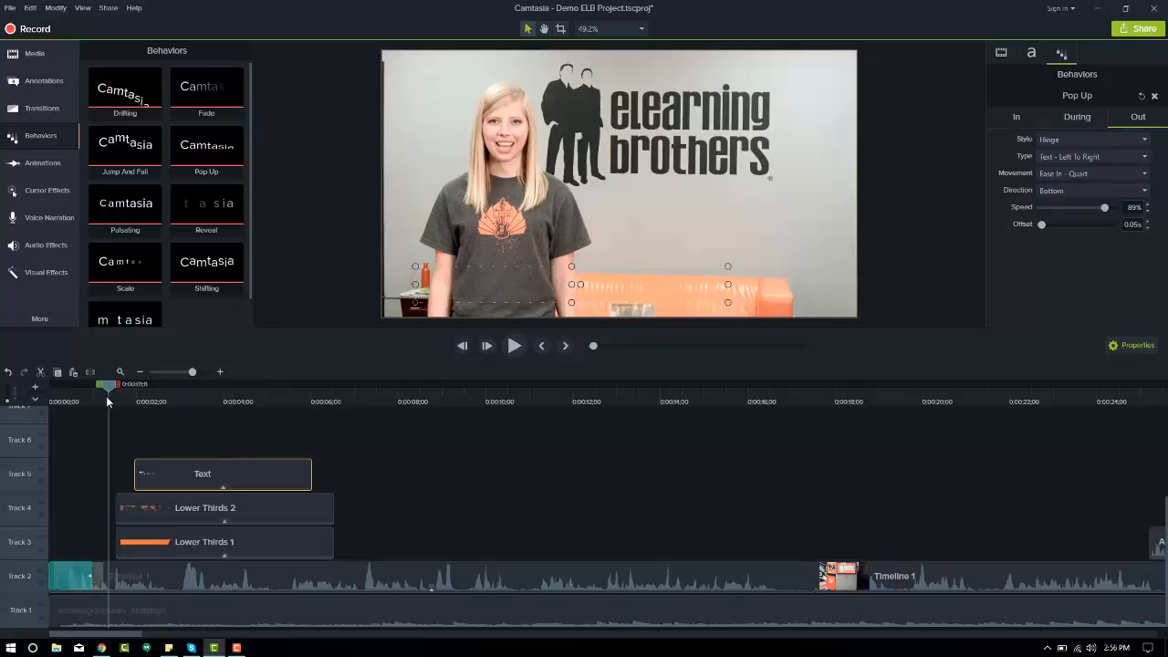
pyautogui.press('space')
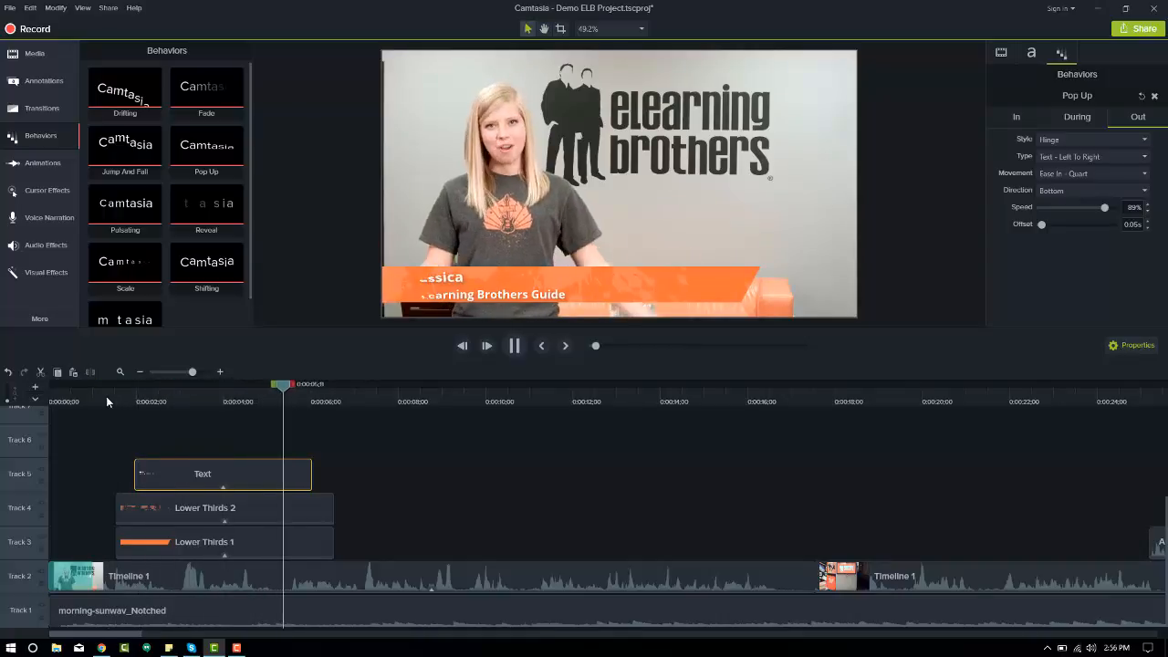
pyautogui.press('space')
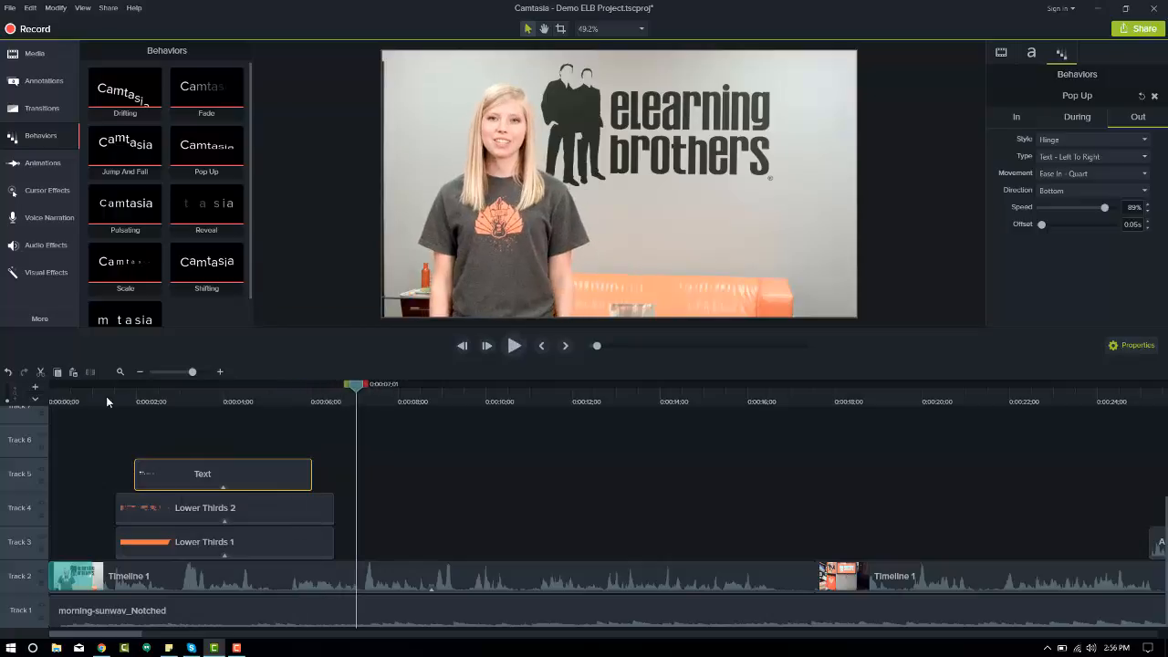
# Scrub through the lower third's entrance and zoom the timeline out to show the whole project
pyautogui.moveTo(236, 648)
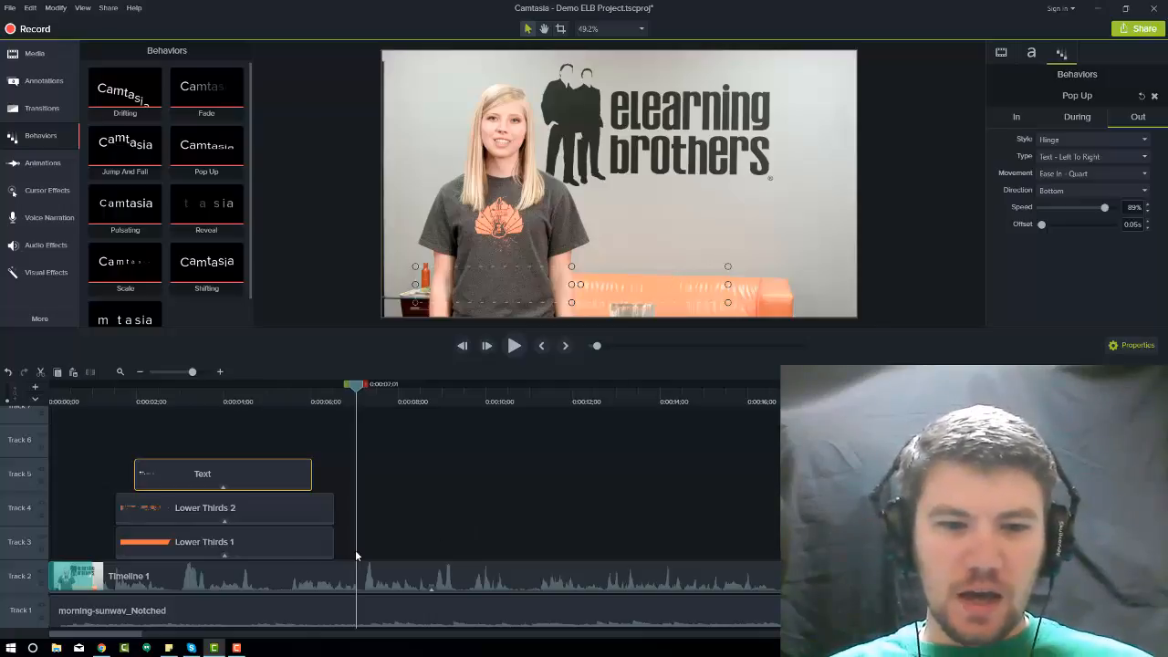
pyautogui.click(111, 400)
pyautogui.moveTo(157, 396); pyautogui.dragTo(220, 415)
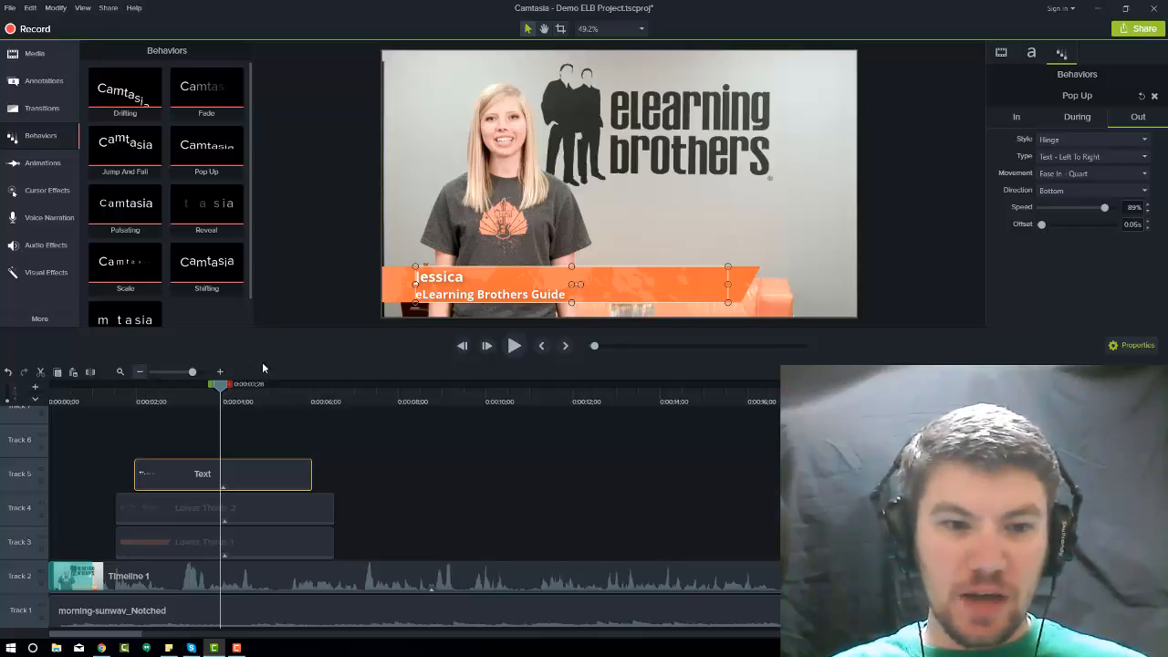
pyautogui.click(141, 372)
pyautogui.hotkey('ctrl', '-')
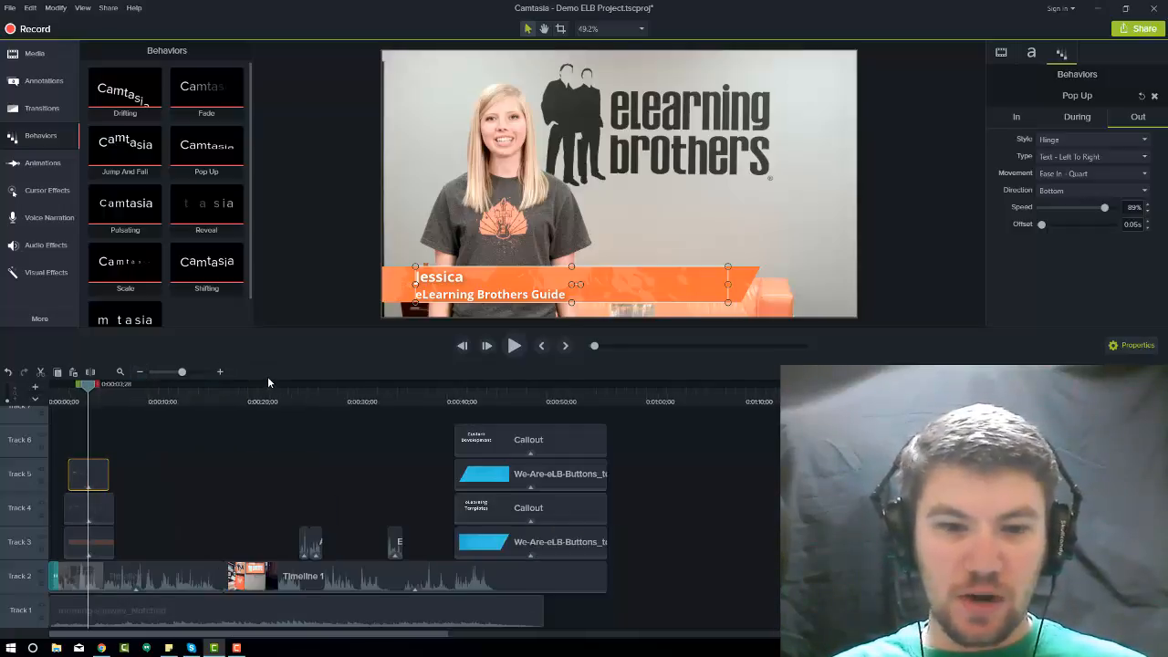